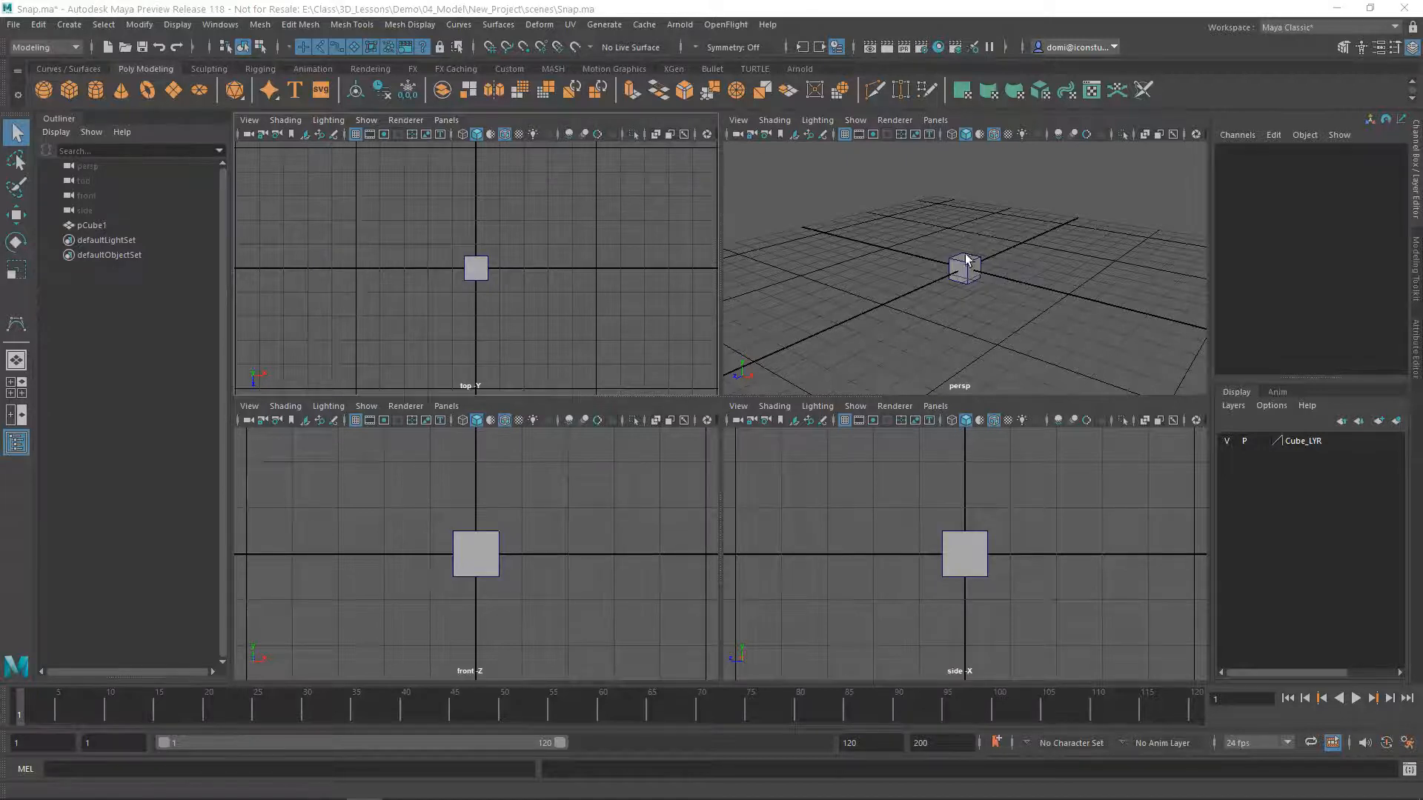
Select the cube with the Move tool, try shifting it about 1.18 units along X, and undo that move
left_click(17, 215)
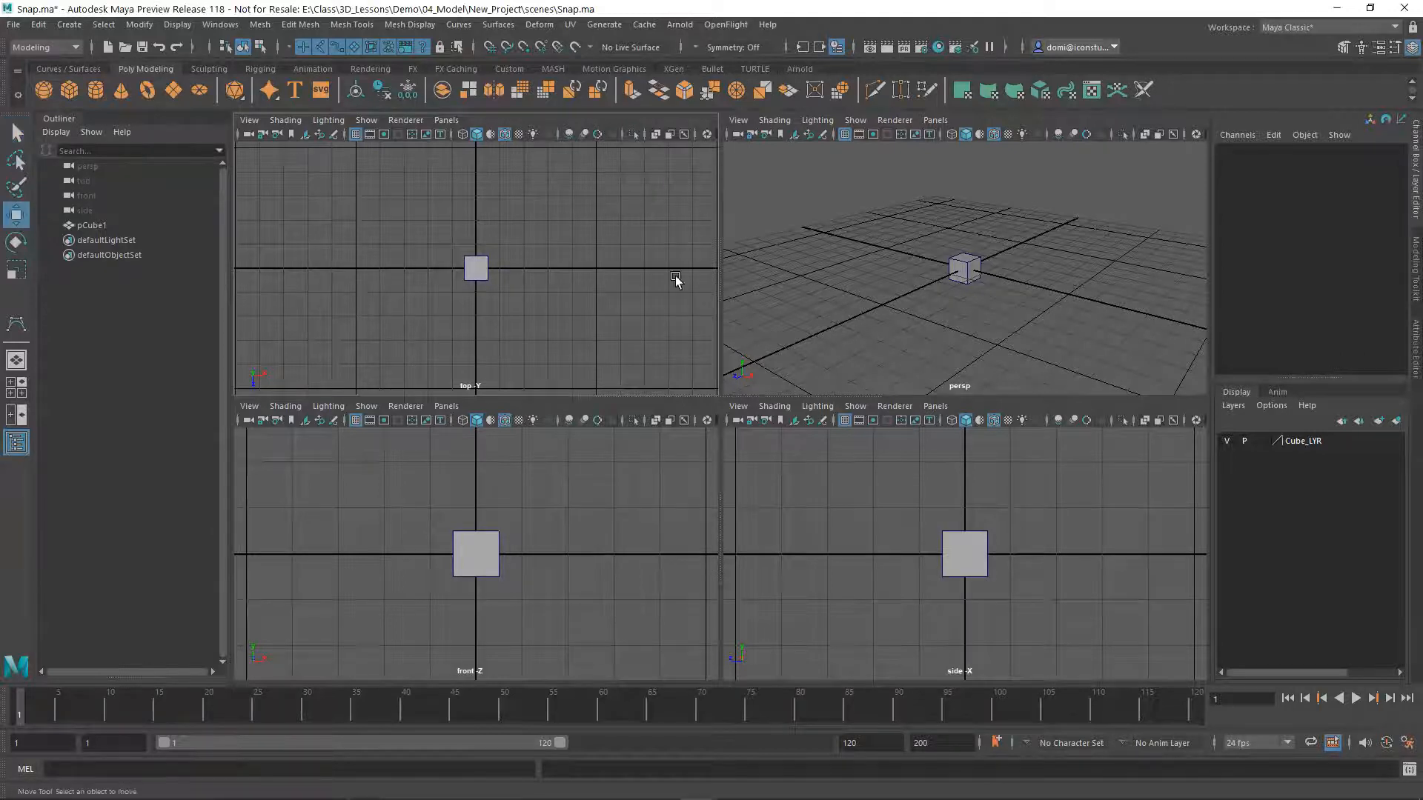
left_click_drag(906, 226, 1012, 307)
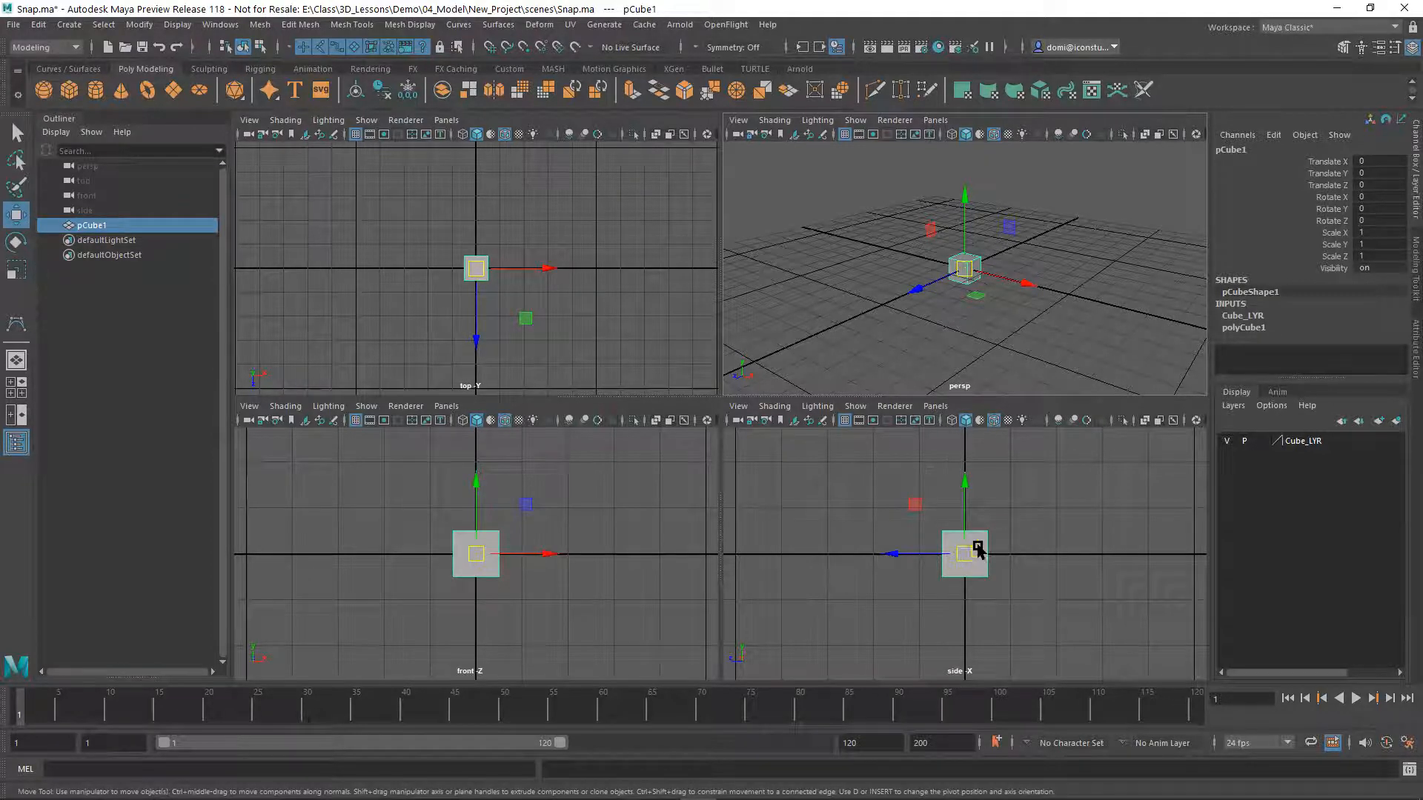
mouse_move(1038, 282)
left_mouse_down()
mouse_move(1023, 286)
mouse_move(1109, 319)
mouse_move(1005, 287)
mouse_move(1149, 331)
mouse_move(991, 274)
mouse_move(974, 248)
mouse_move(1078, 305)
mouse_move(1082, 293)
mouse_move(1056, 304)
left_mouse_up()
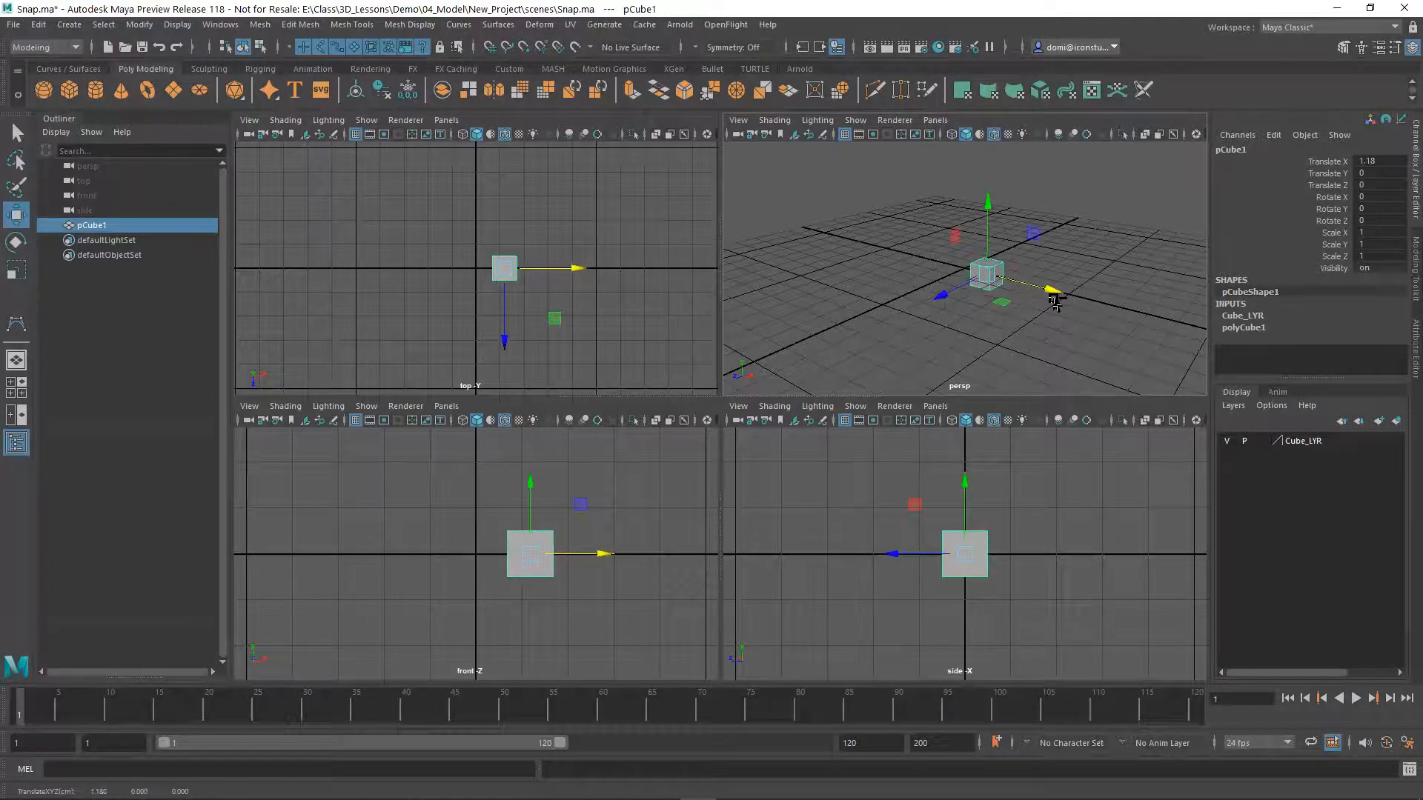
key("ctrl+z")
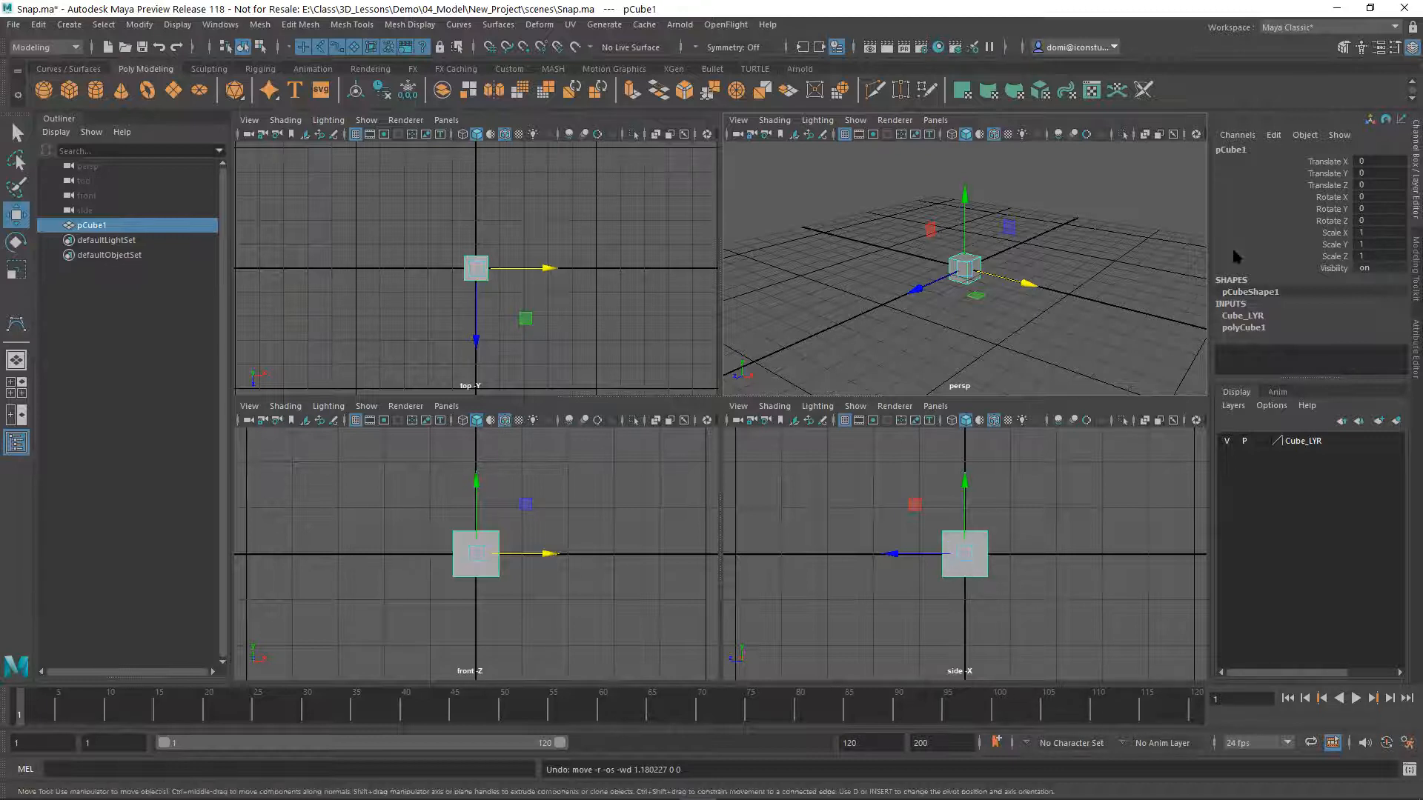
Set the cube's scale to 2 in X, Y and Z, and deselect it
double_click(1377, 234)
left_click(1372, 253, "ctrl")
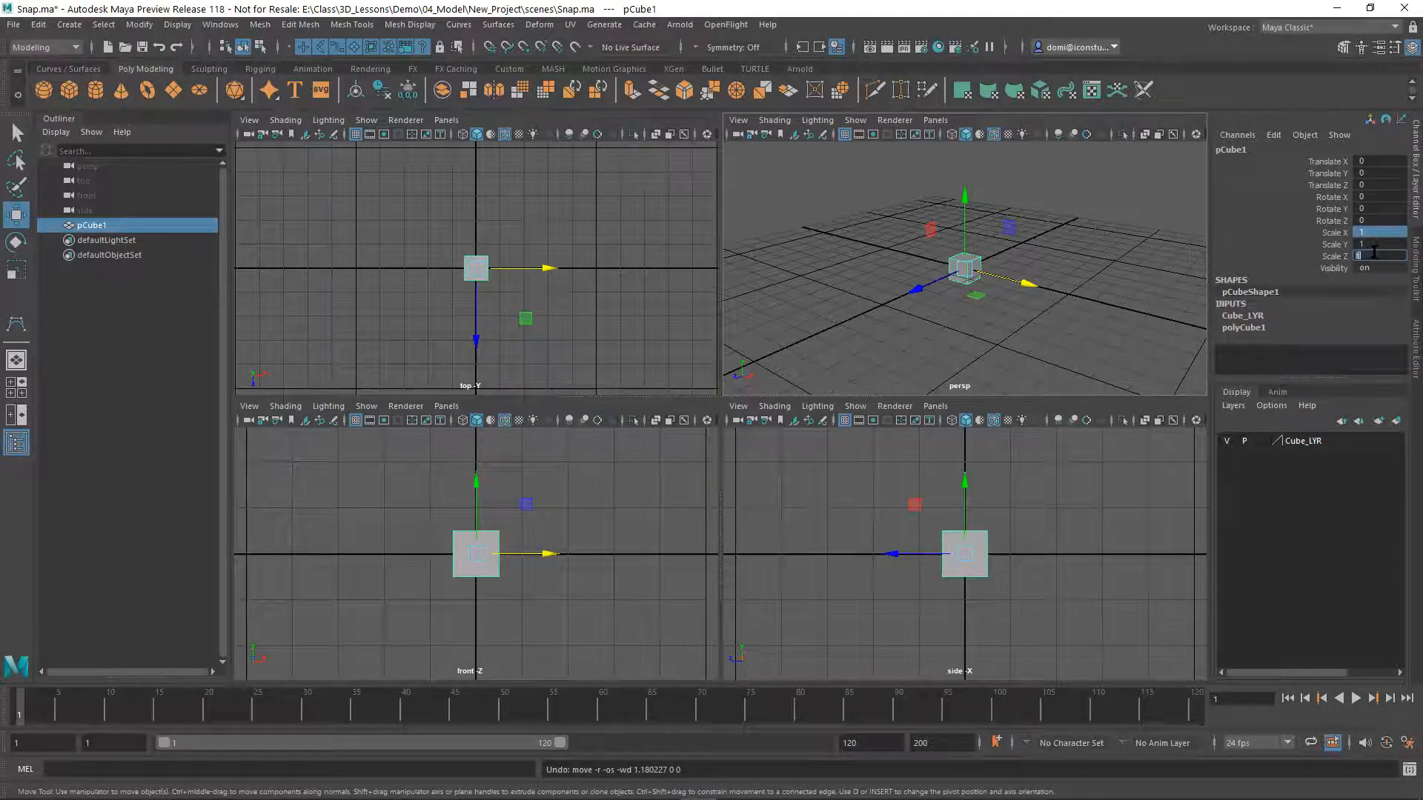
left_click(1378, 232)
left_click(1377, 254, "shift")
key("Return")
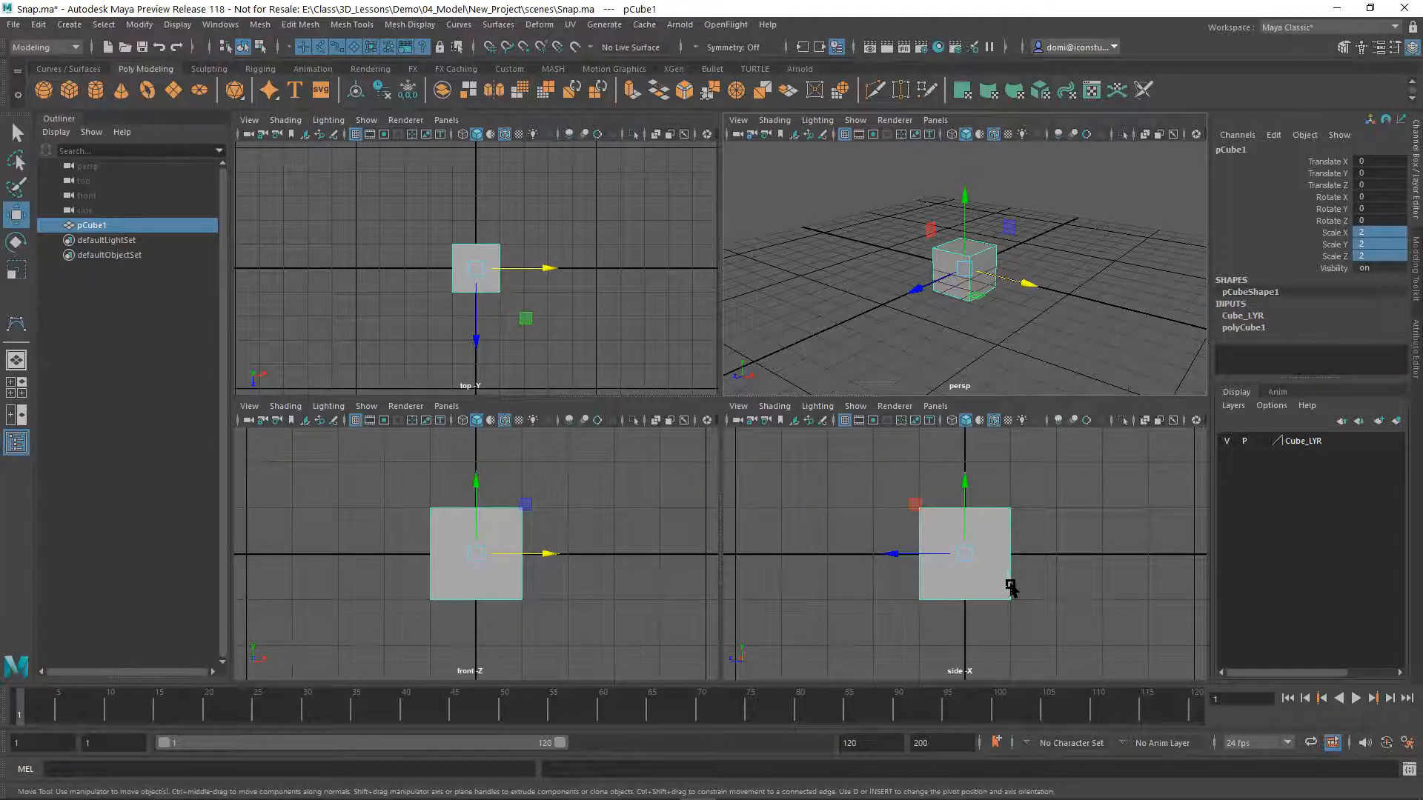
left_click(1074, 517)
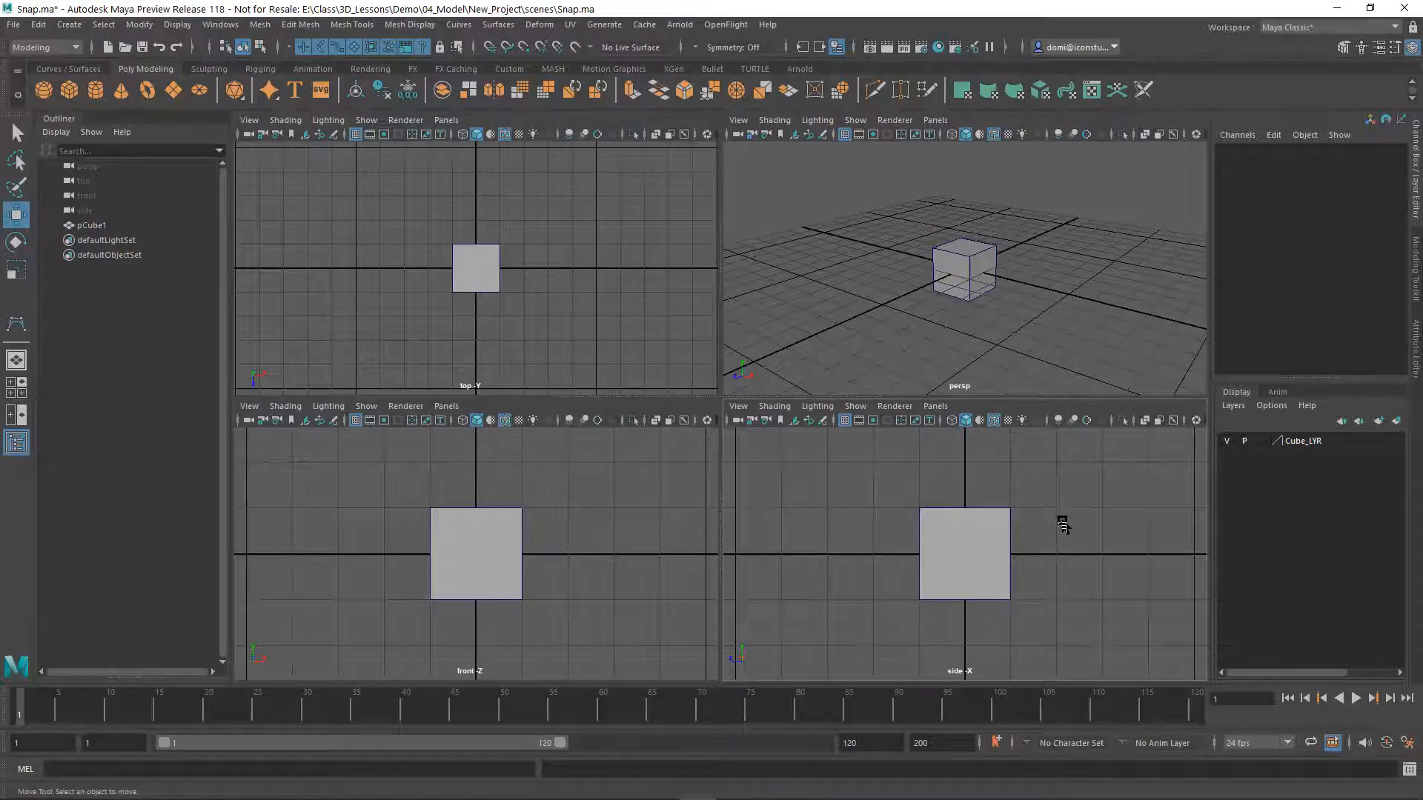
Enable pivot editing on the cube and try moving its pivot freely down to the base and back to the centre
left_click_drag(886, 490, 1034, 554)
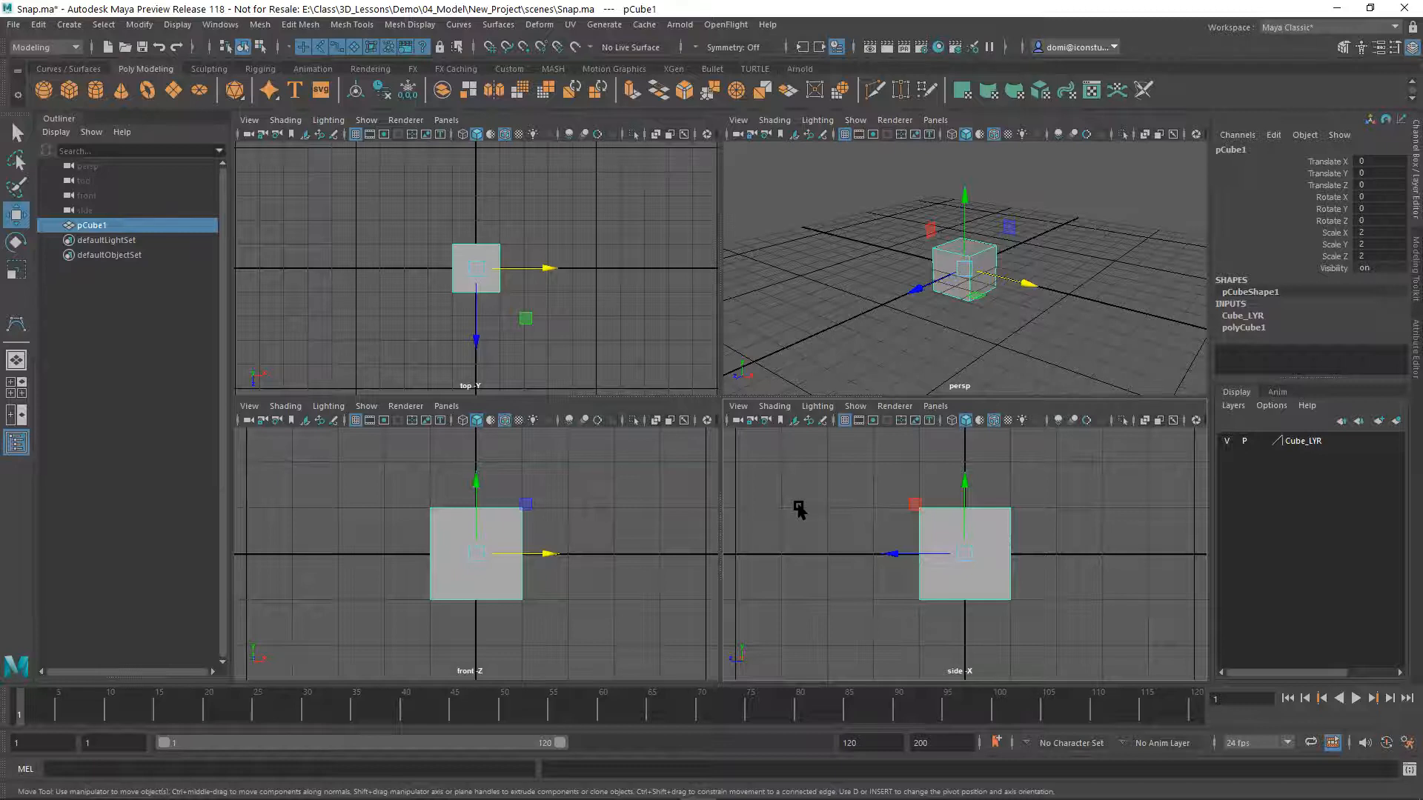
key("d")
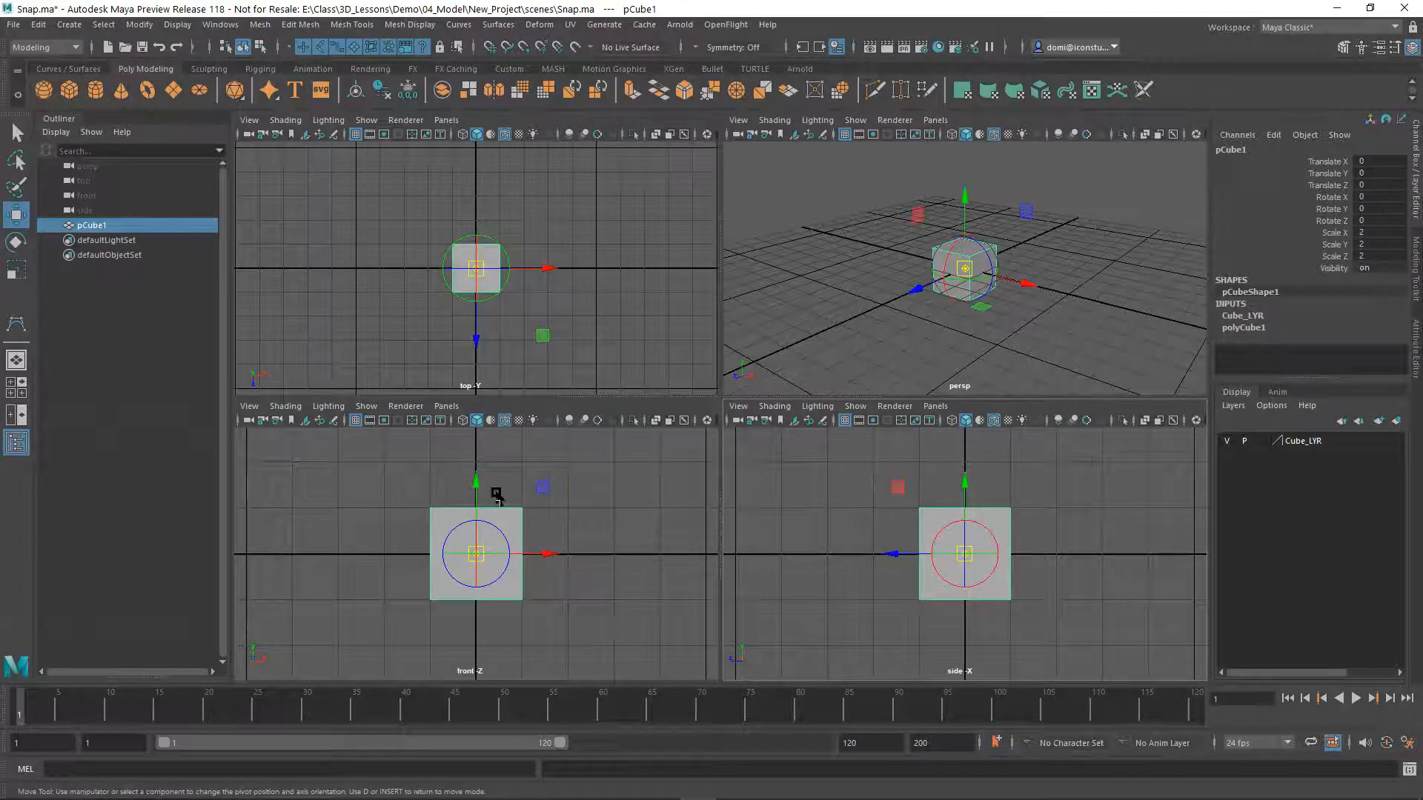
left_click_drag(476, 498, 486, 541)
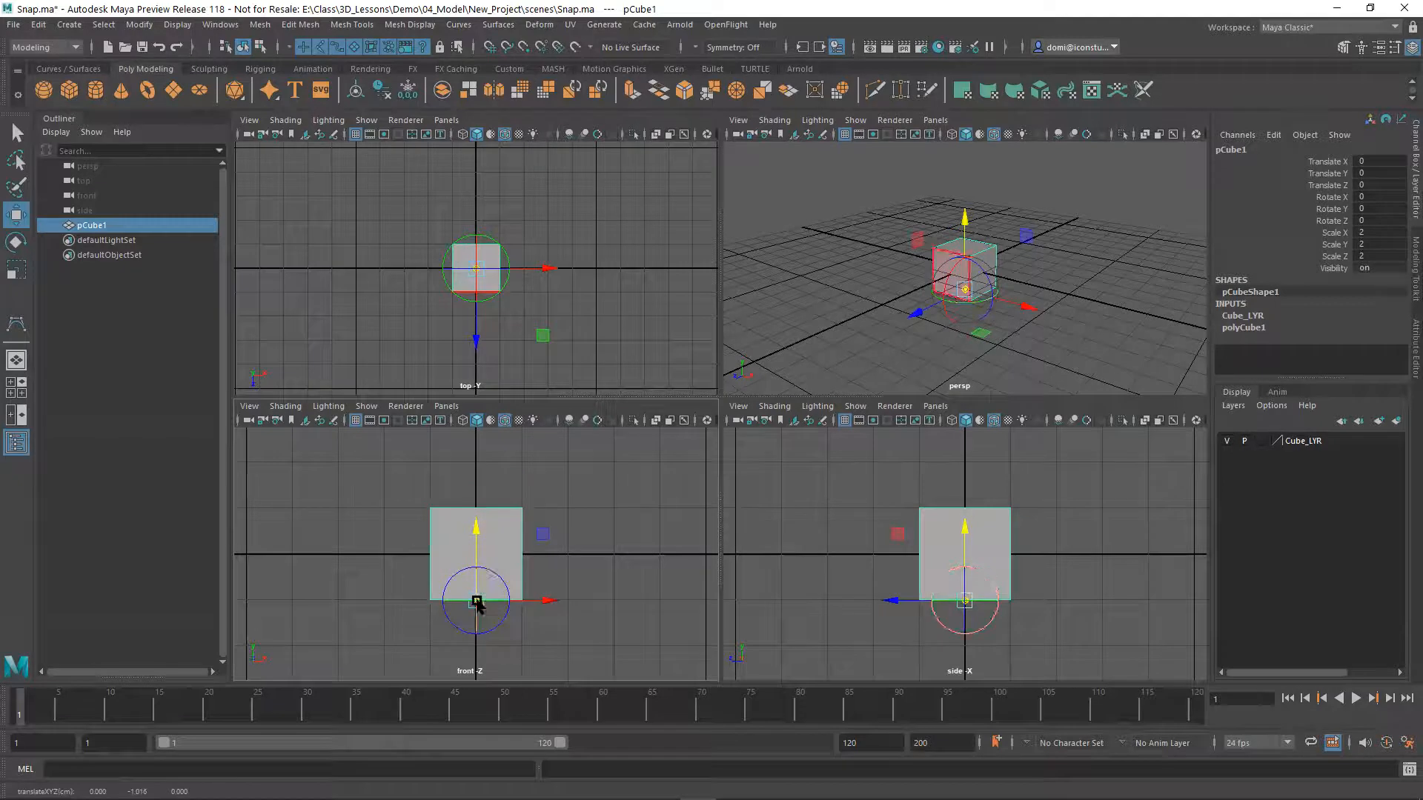
left_click_drag(474, 549, 496, 504)
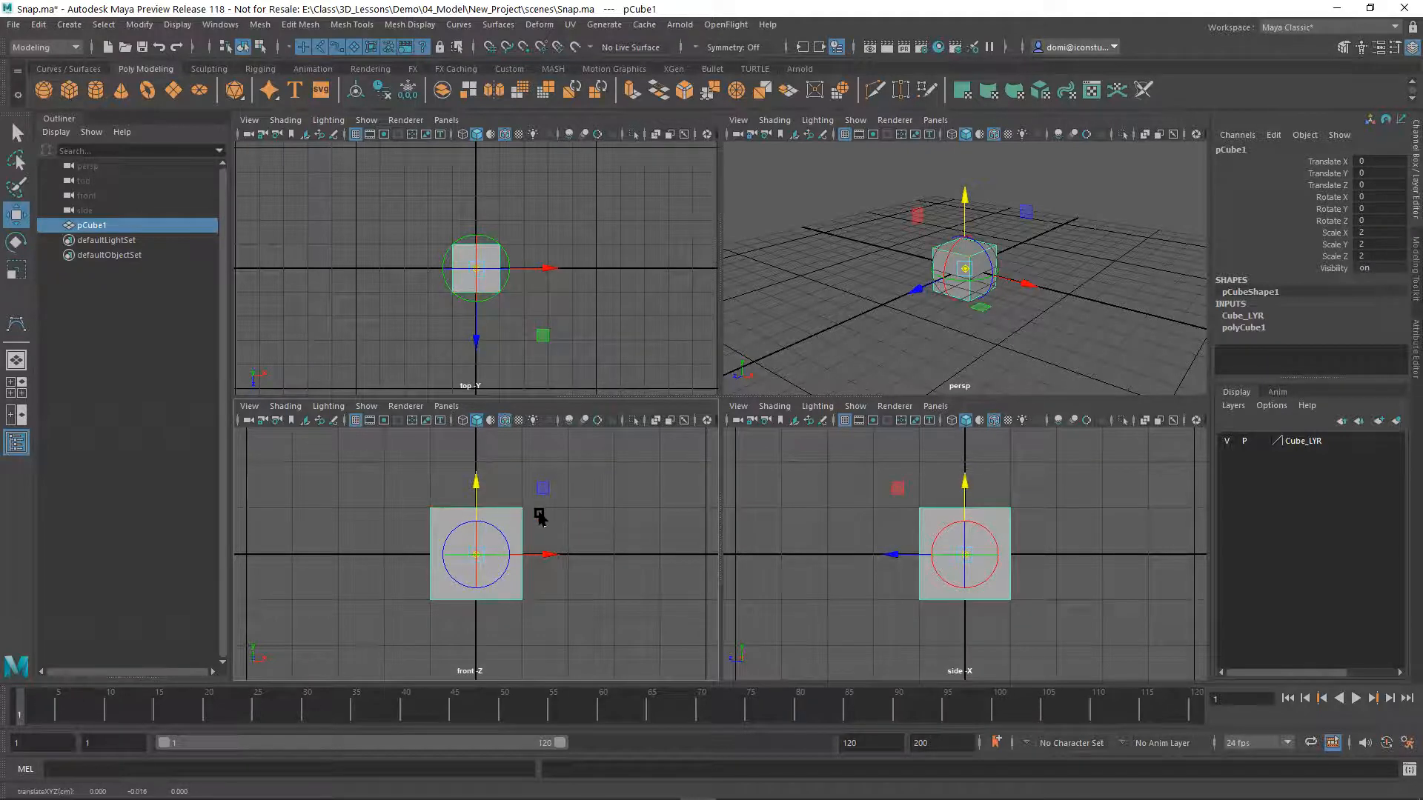
Turn on grid snapping, snap the pivot down to the centre of the cube's bottom face, and leave pivot editing
key("x")
key("x")
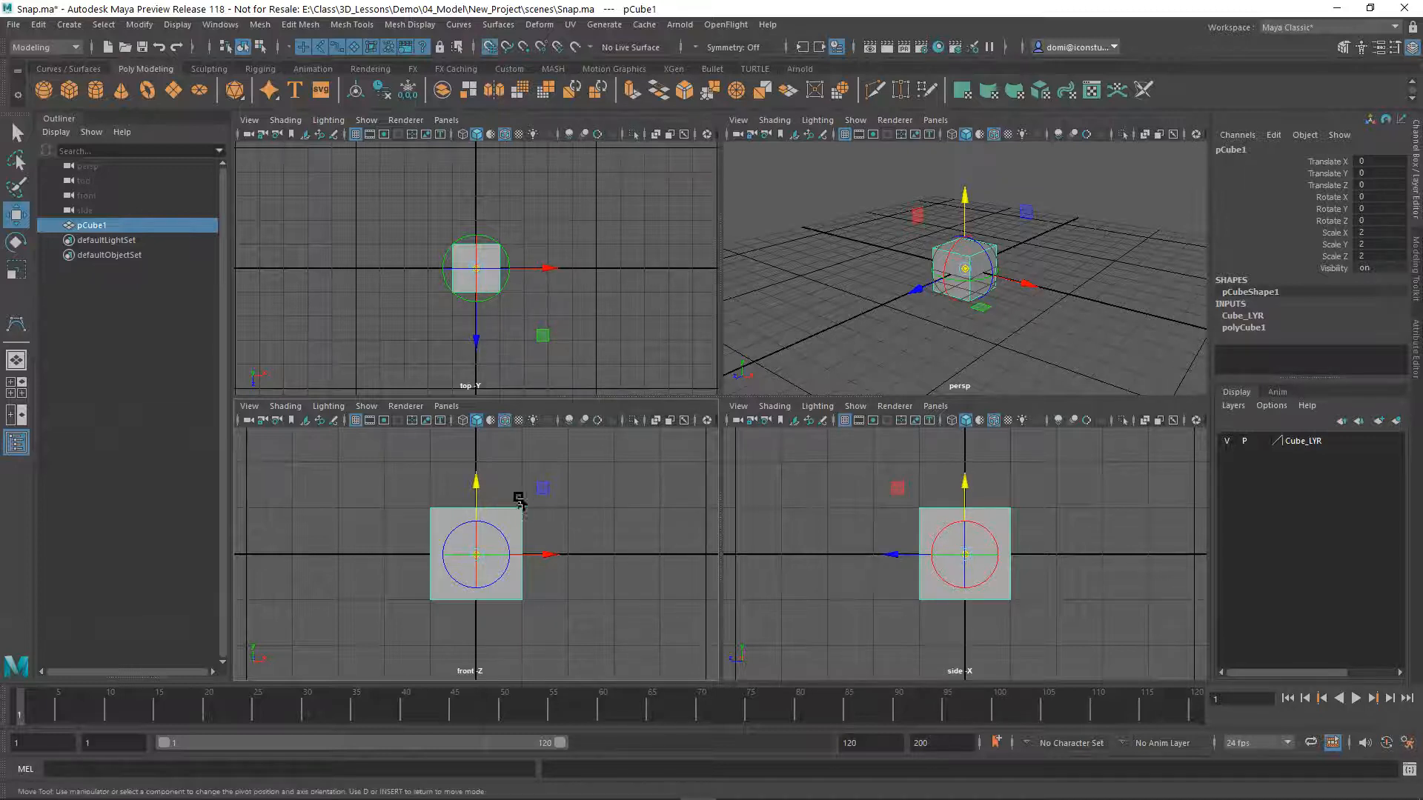
left_click_drag(475, 494, 480, 598)
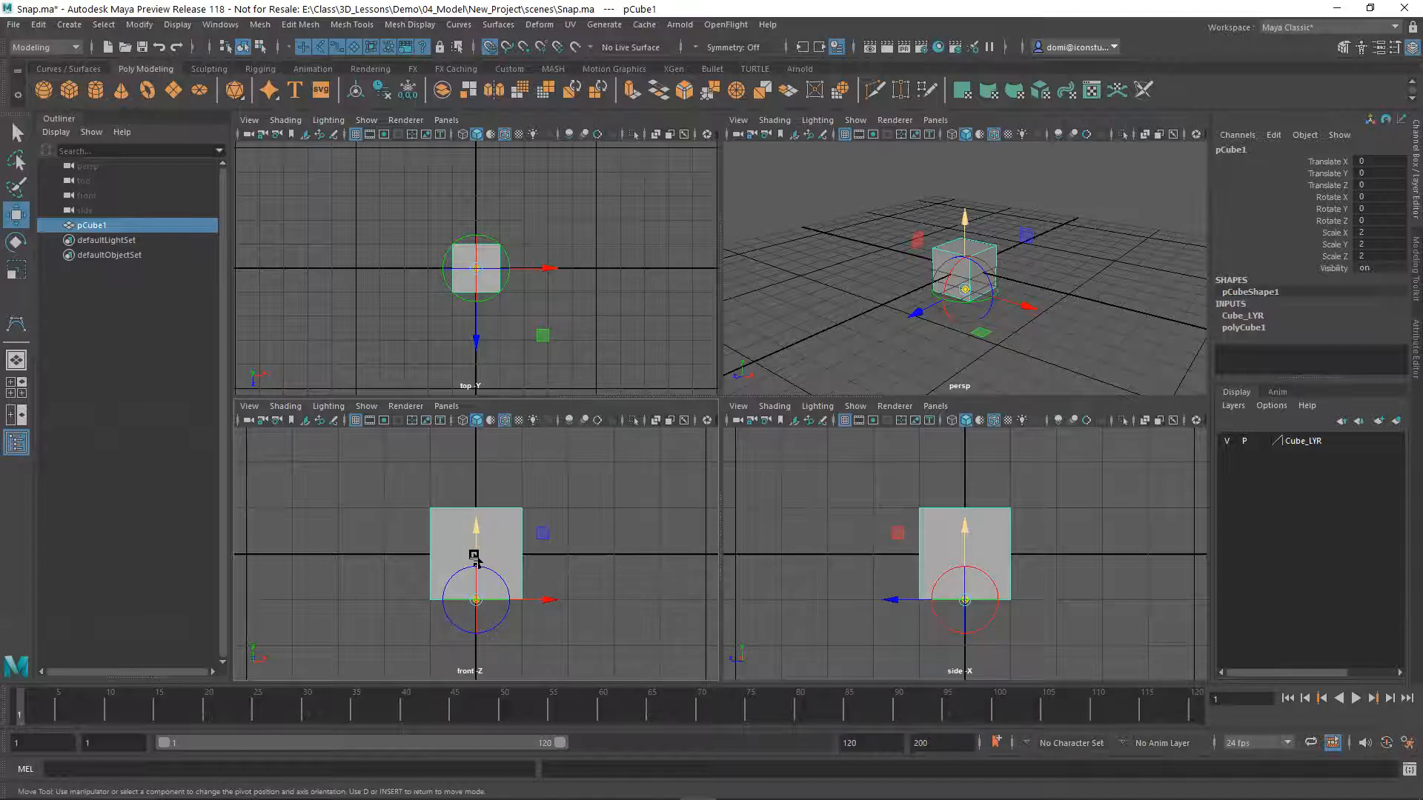
key("Insert")
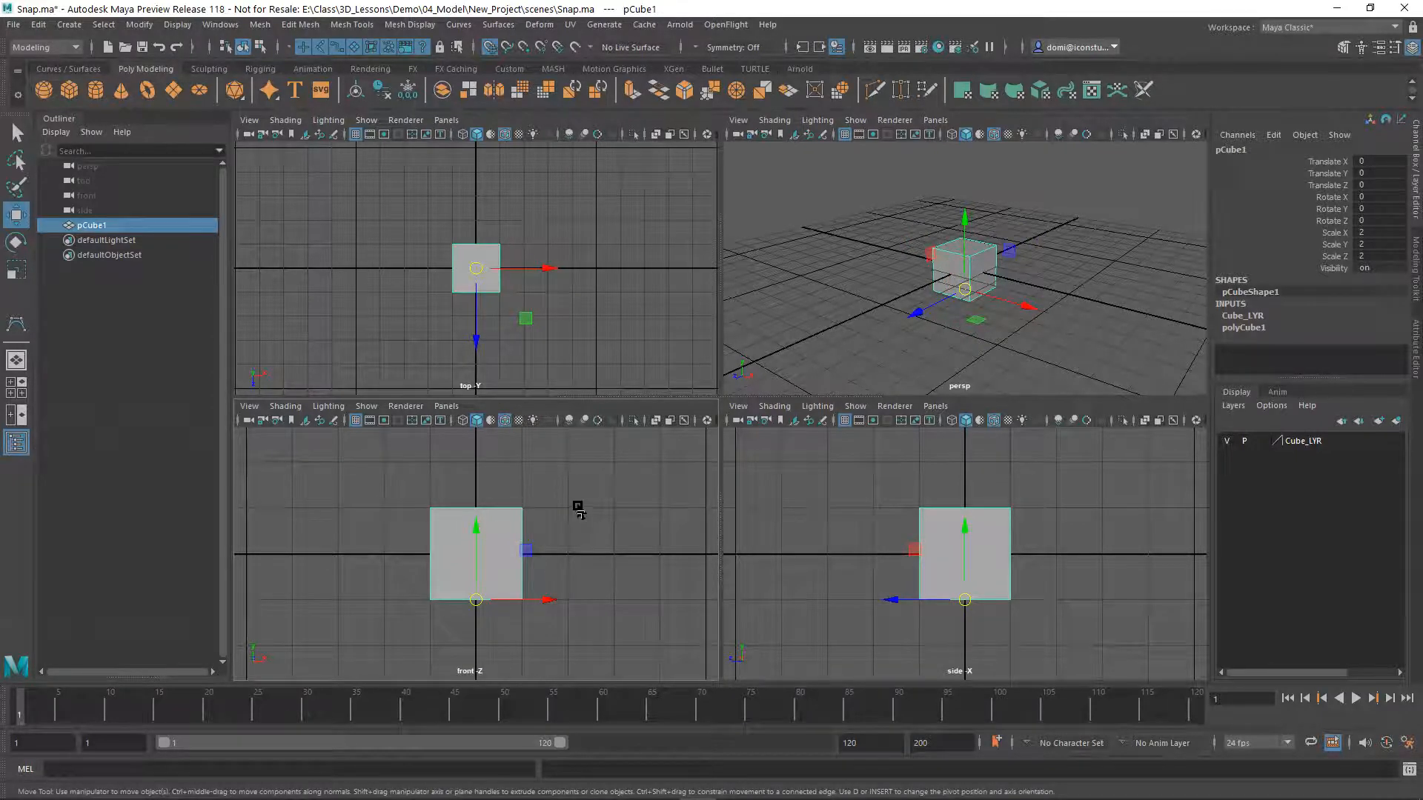
Move the cube up with grid snapping to Translate Y 1 so its base sits on the grid, and inspect the placement
left_click_drag(476, 545, 476, 530)
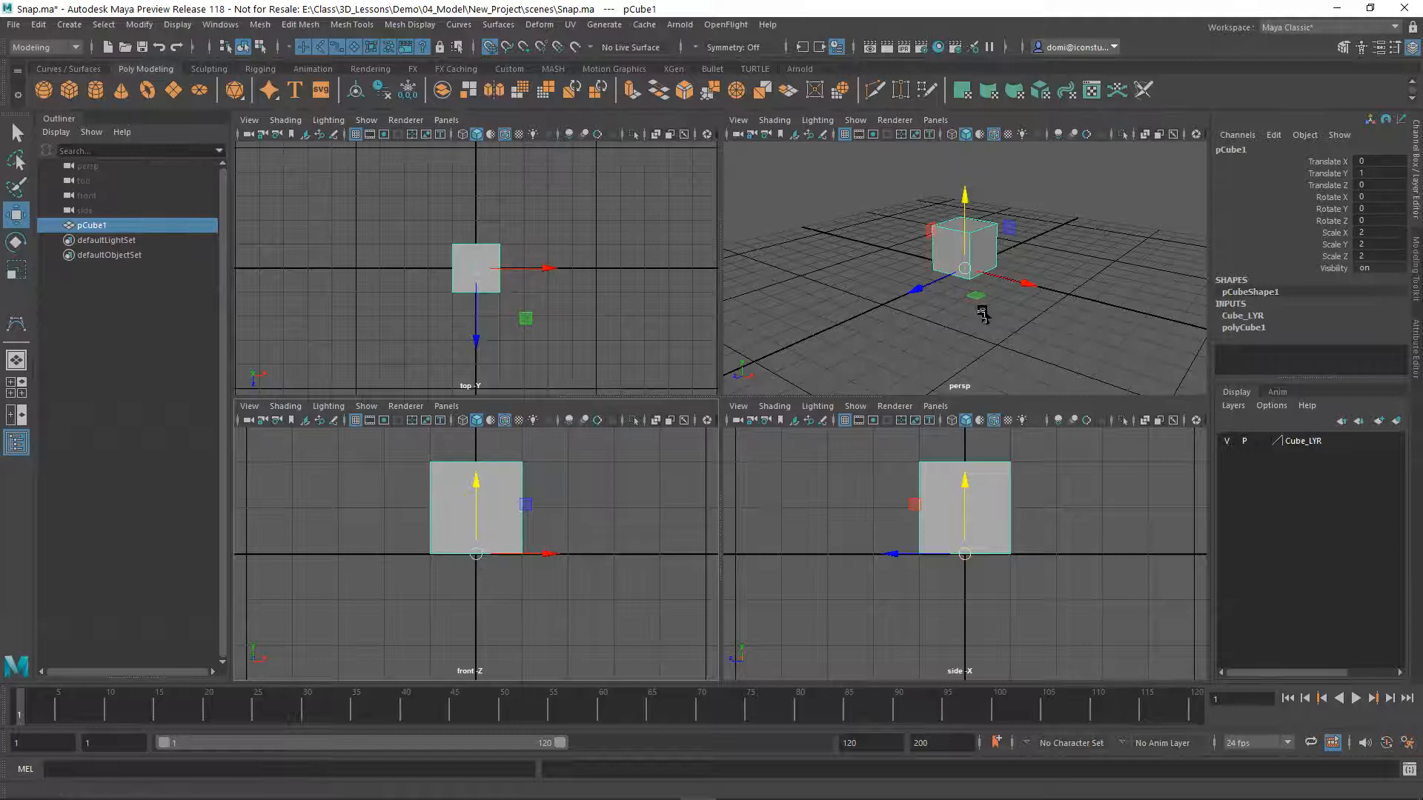
key("space")
left_click_drag(928, 442, 915, 378, "alt")
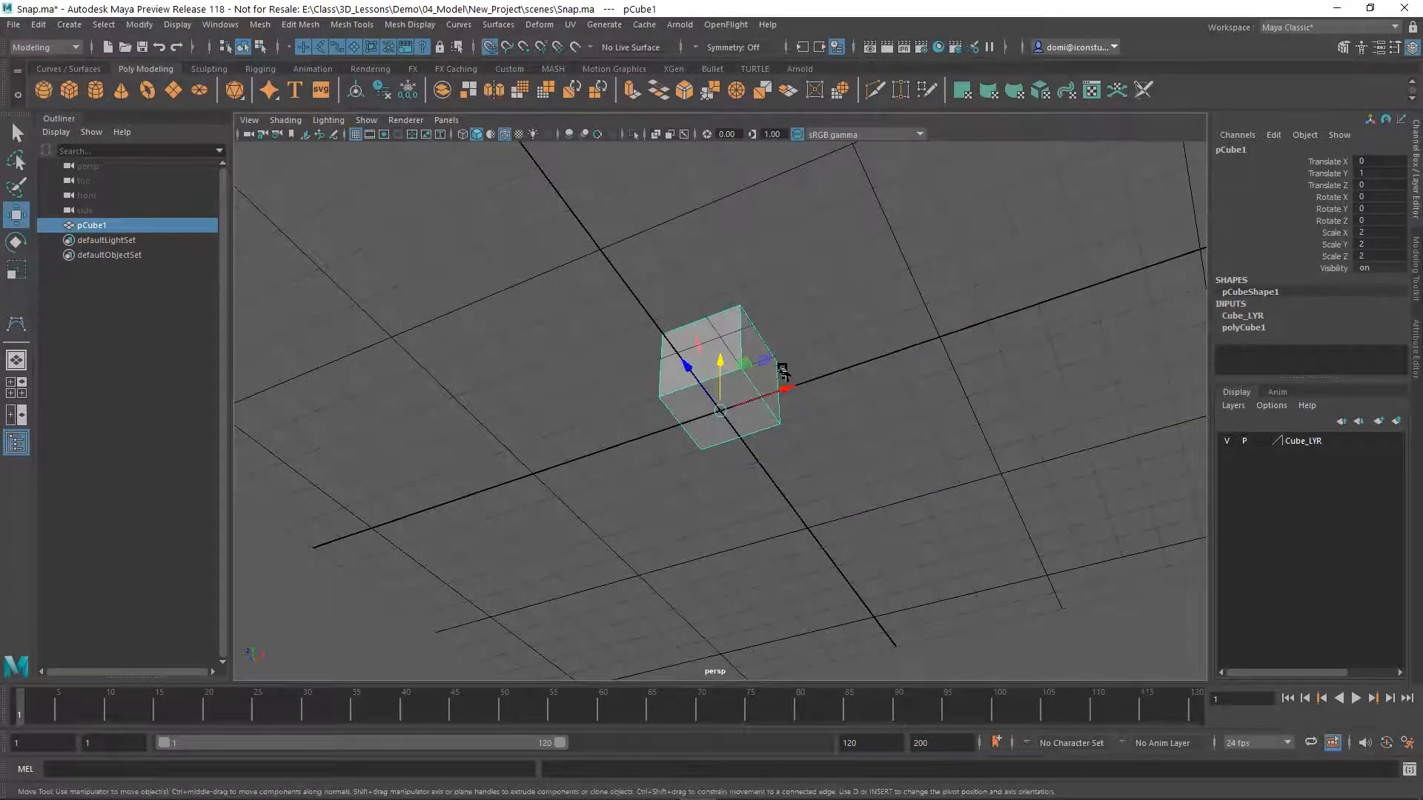
left_click_drag(844, 337, 845, 408, "alt")
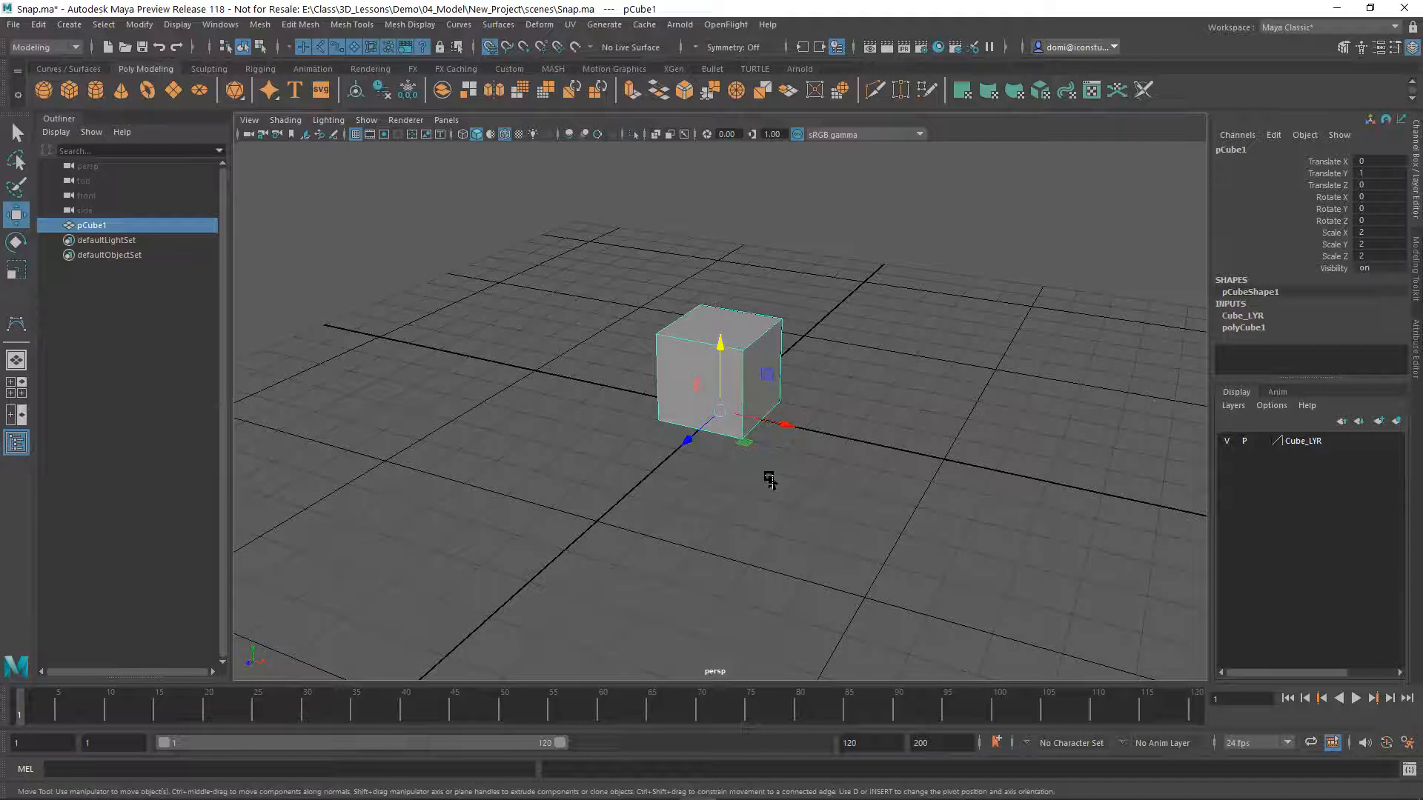
mouse_move(759, 481)
left_mouse_down("alt")
mouse_move(835, 460)
mouse_move(902, 464)
mouse_move(905, 486)
mouse_move(854, 518)
mouse_move(750, 470)
left_mouse_up("alt")
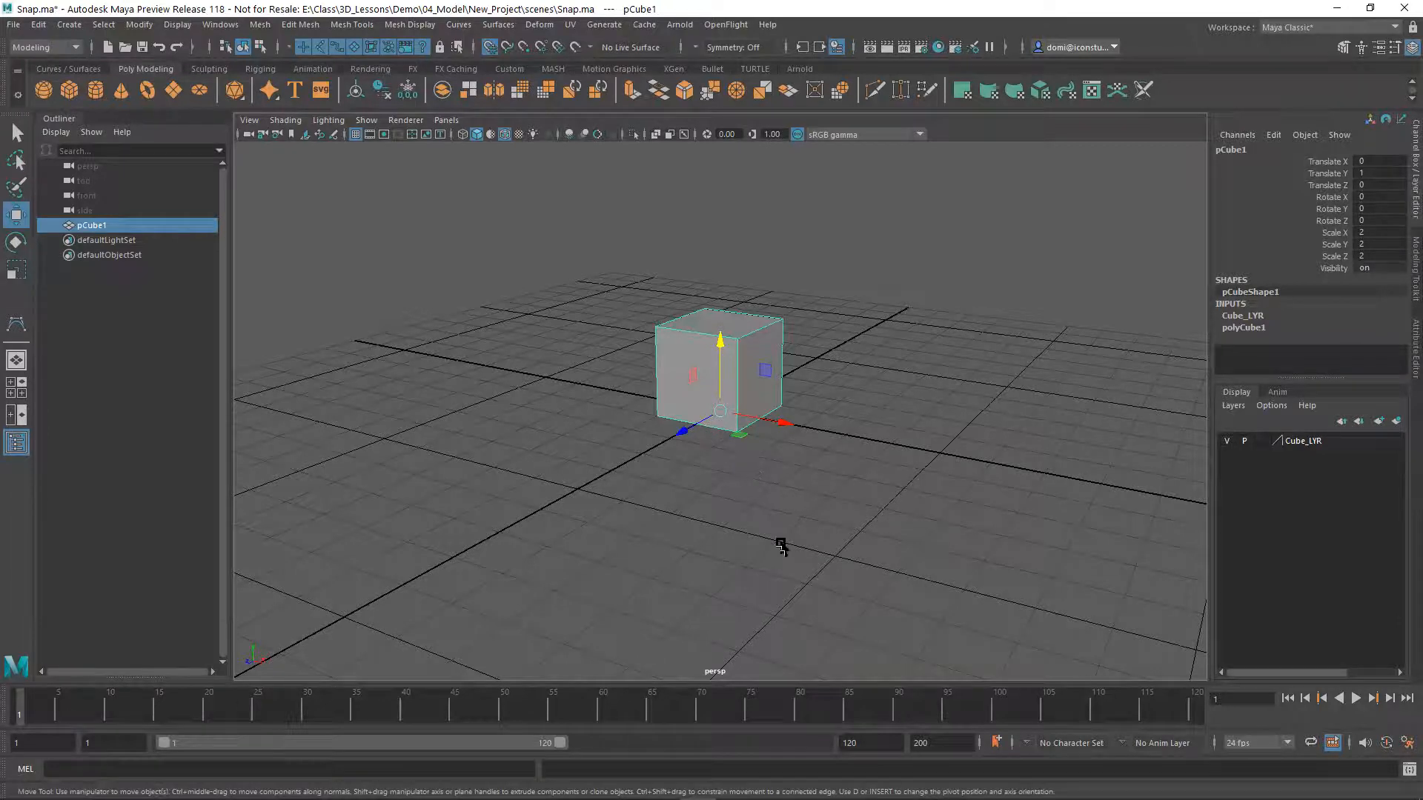
key("space")
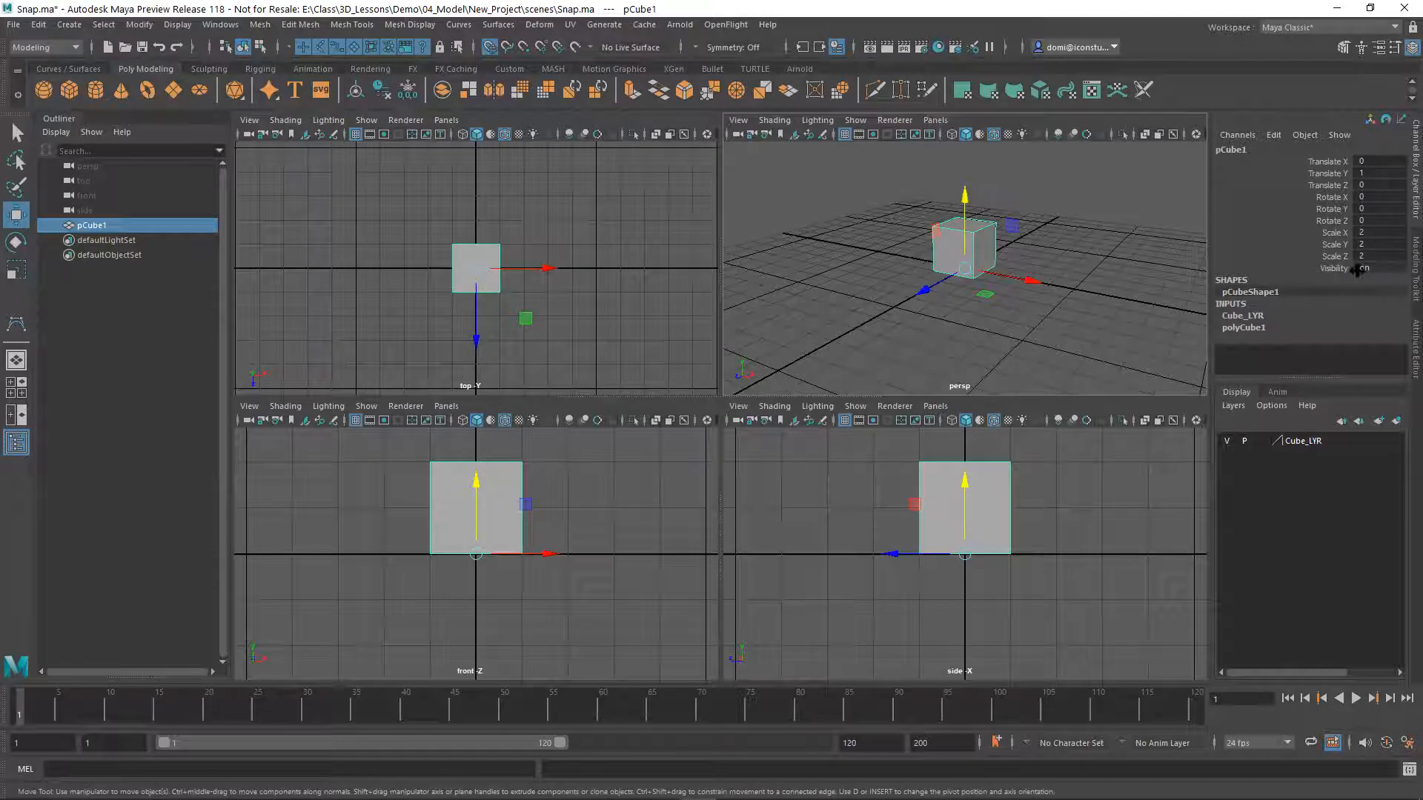
Set the cube's scale to 1 in X, Y and Z, and deselect it
left_click(1381, 232)
left_click(1378, 255, "shift")
key("Return")
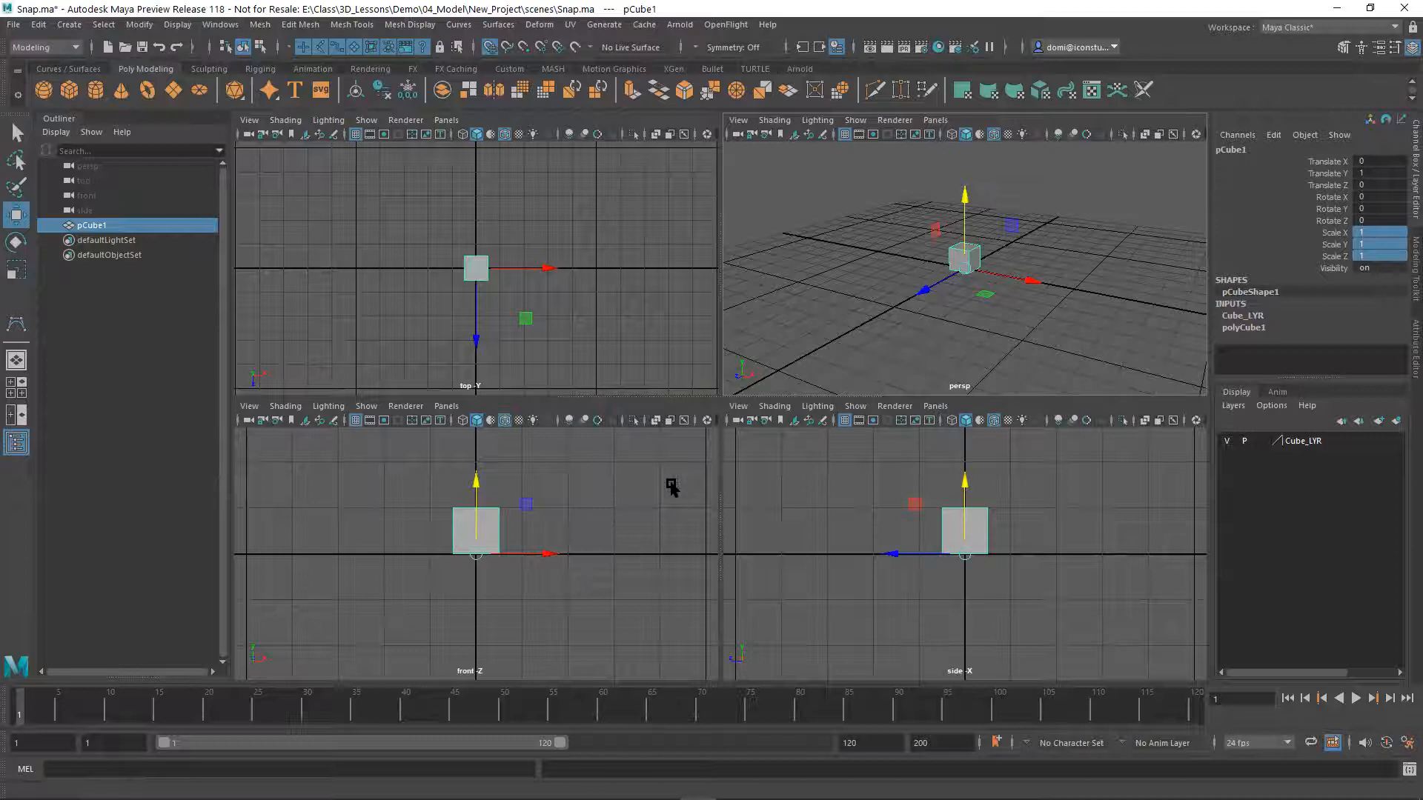
left_click(659, 501)
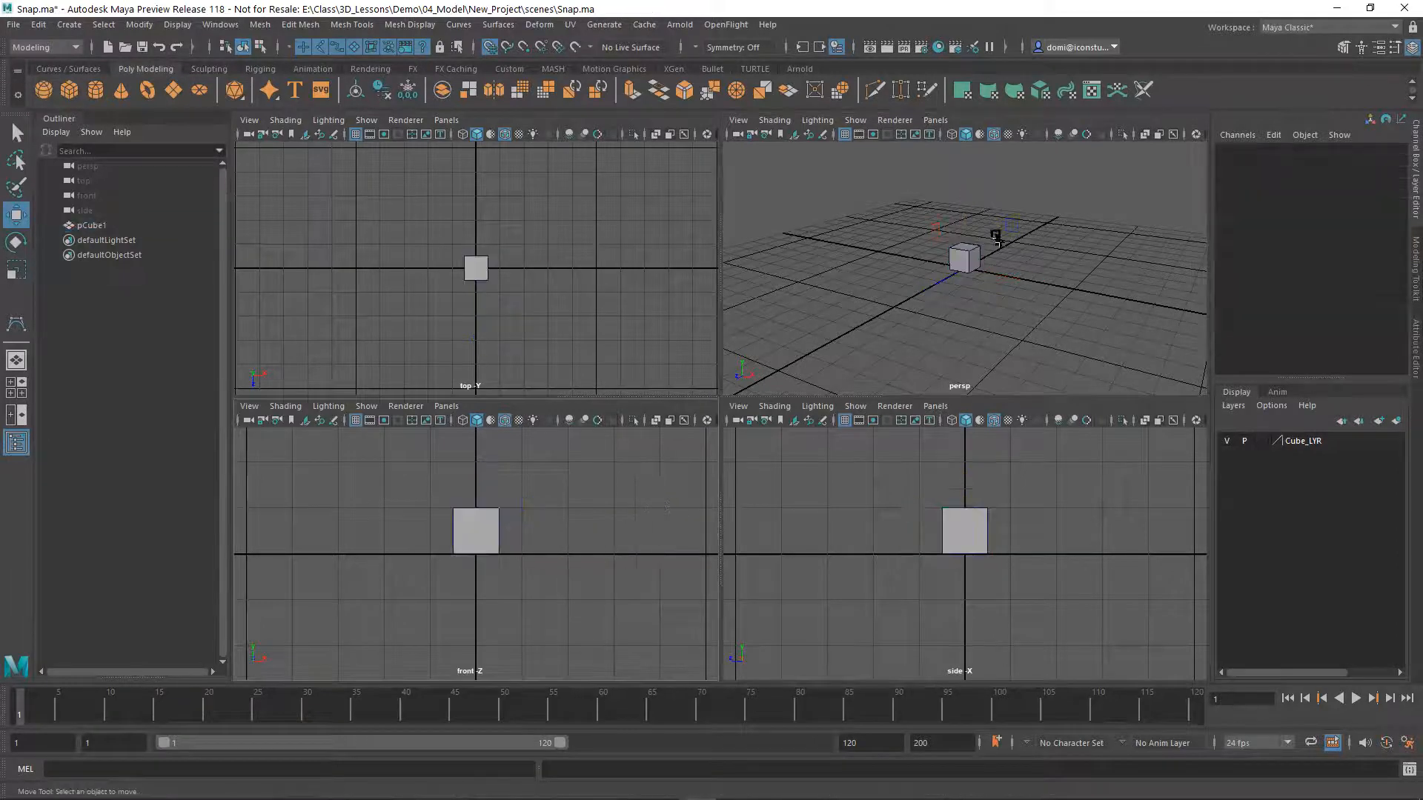
Reset the cube's pivot to its centre with Center Pivot
left_click_drag(432, 490, 521, 538)
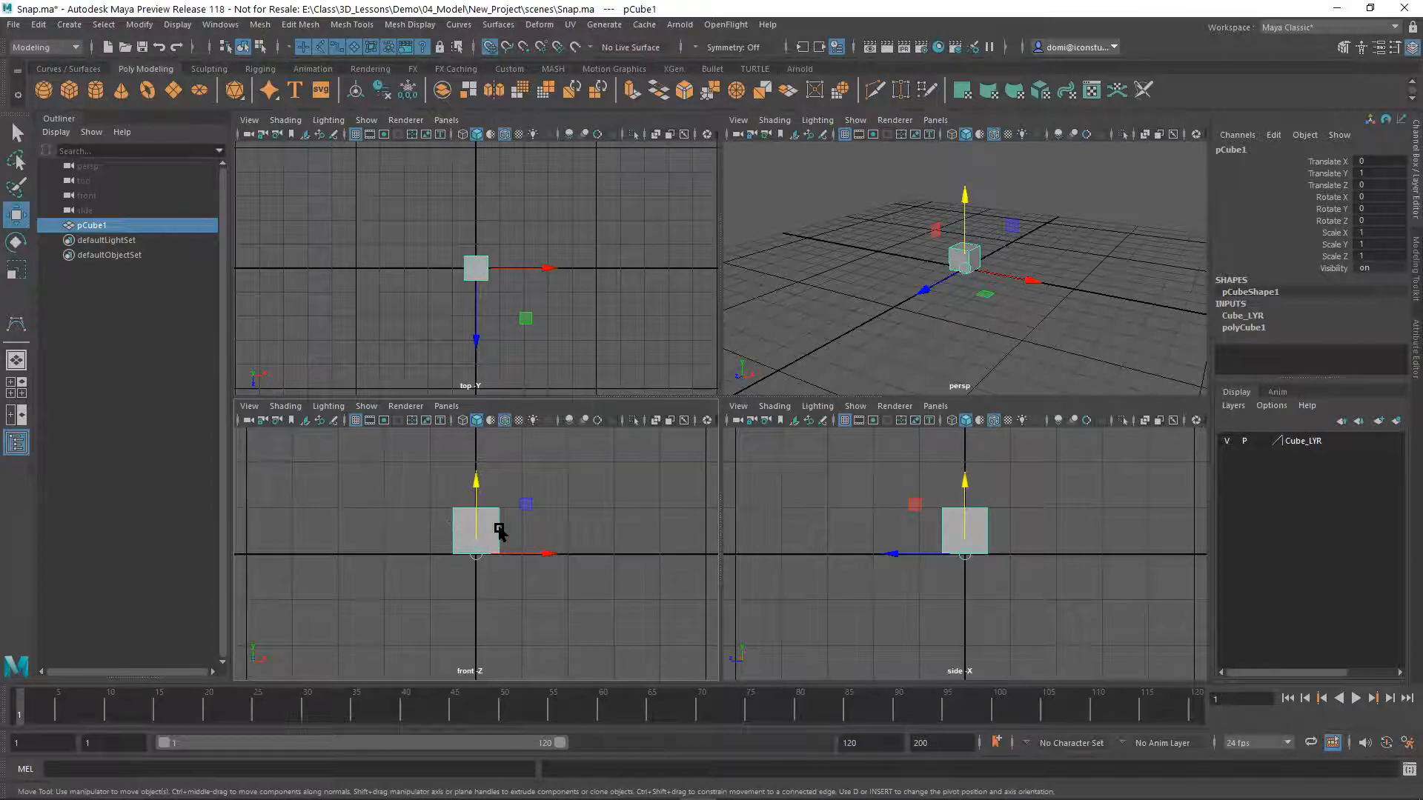
left_click(140, 26)
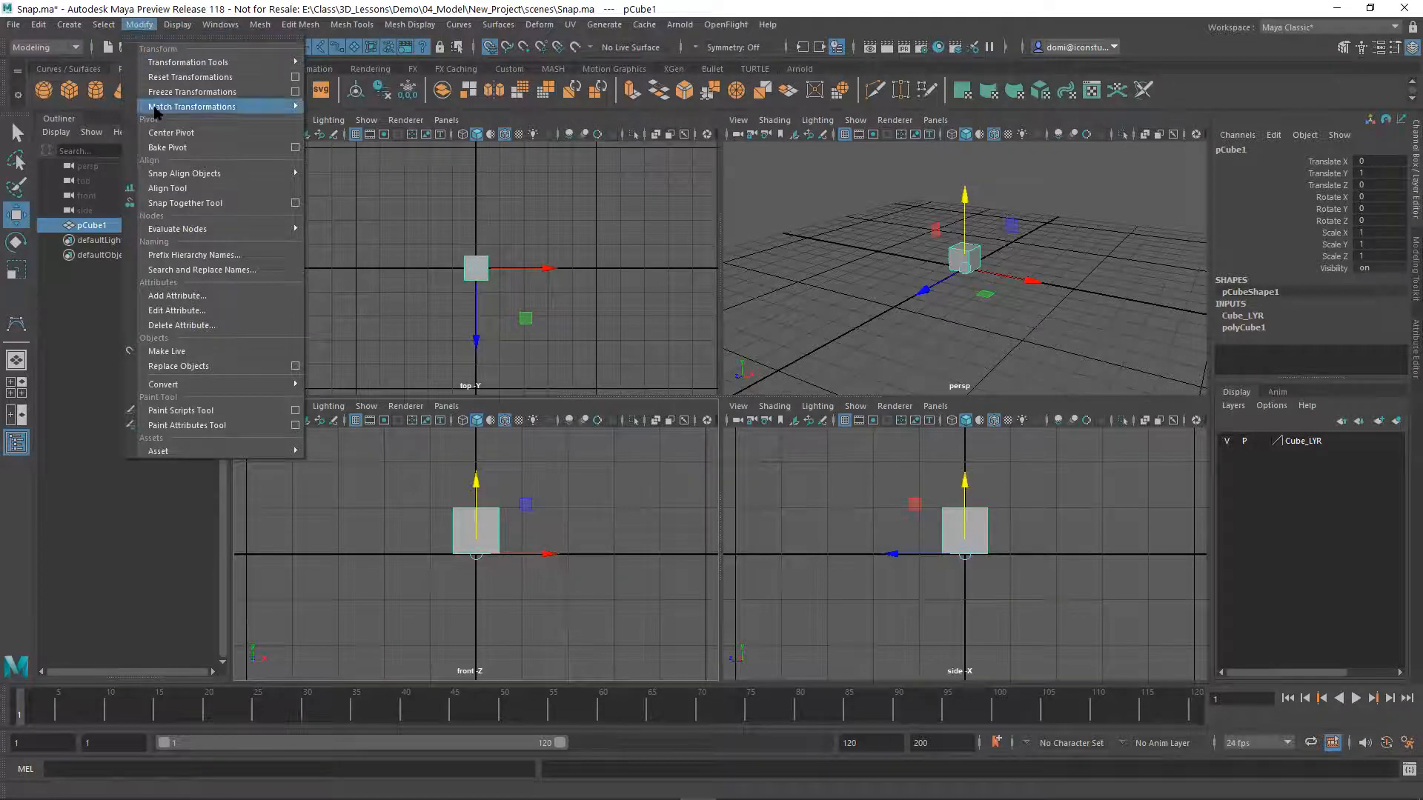
left_click(170, 134)
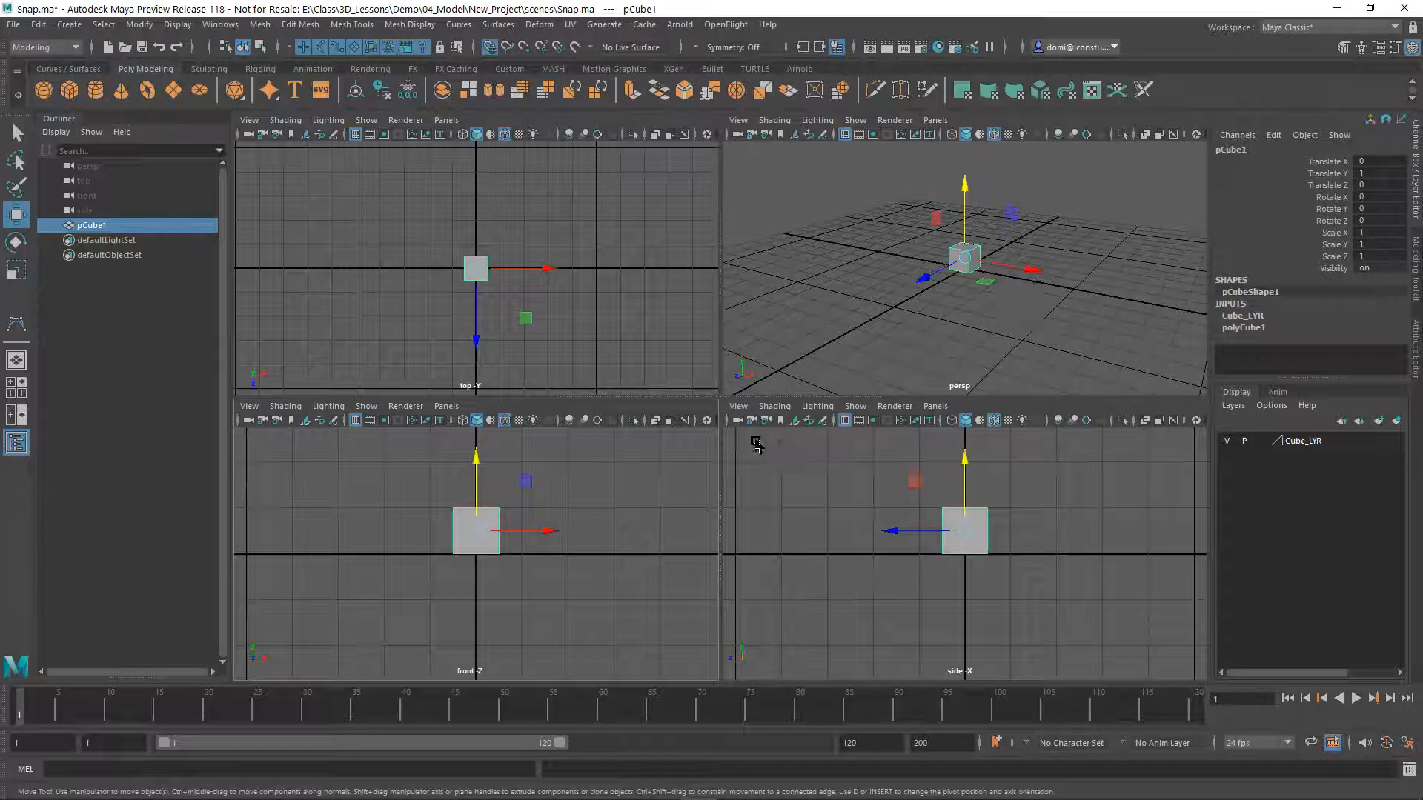
key("space")
mouse_move(741, 486)
left_mouse_down("alt")
mouse_move(807, 452)
mouse_move(807, 387)
mouse_move(731, 435)
mouse_move(732, 495)
left_mouse_up("alt")
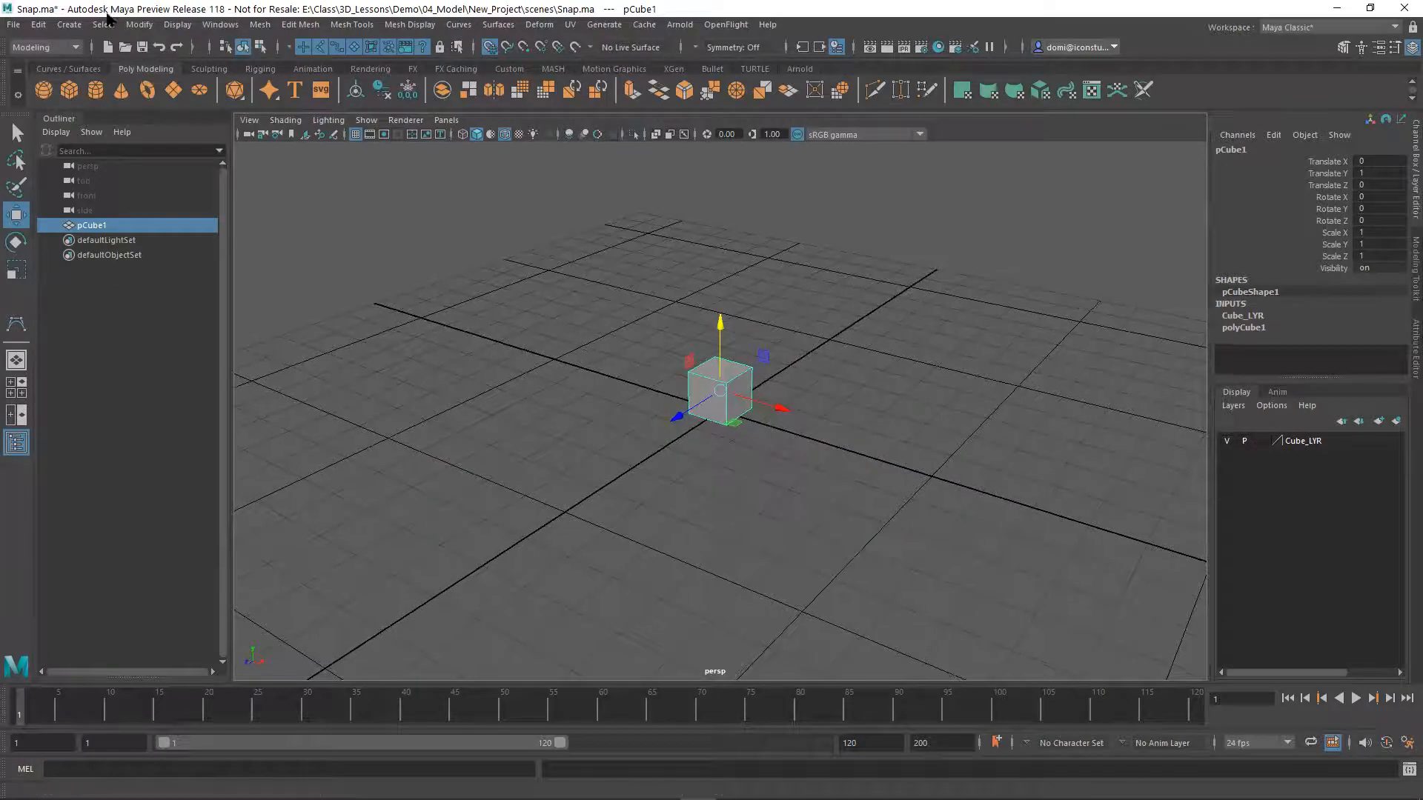
left_click(138, 25)
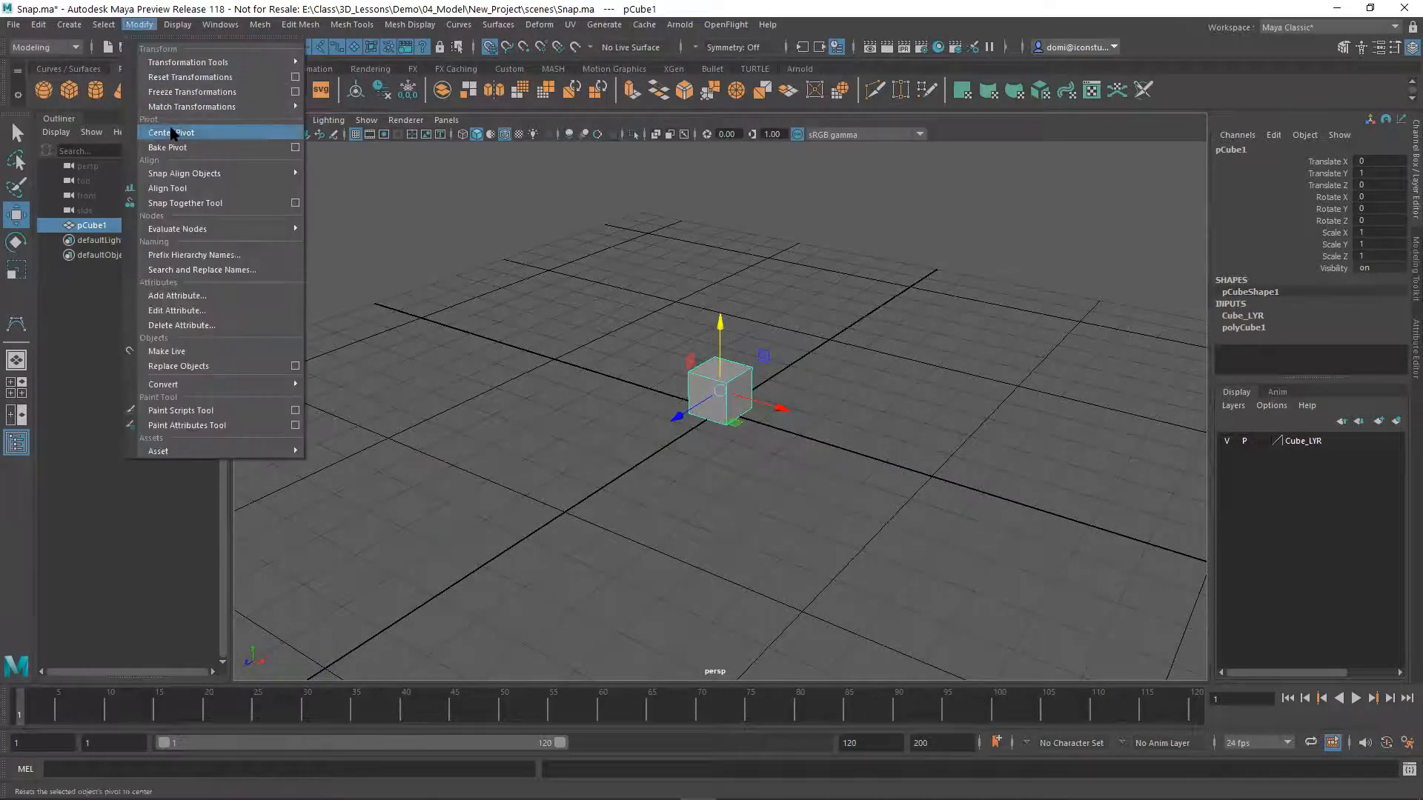
left_click(815, 350)
left_click(837, 356)
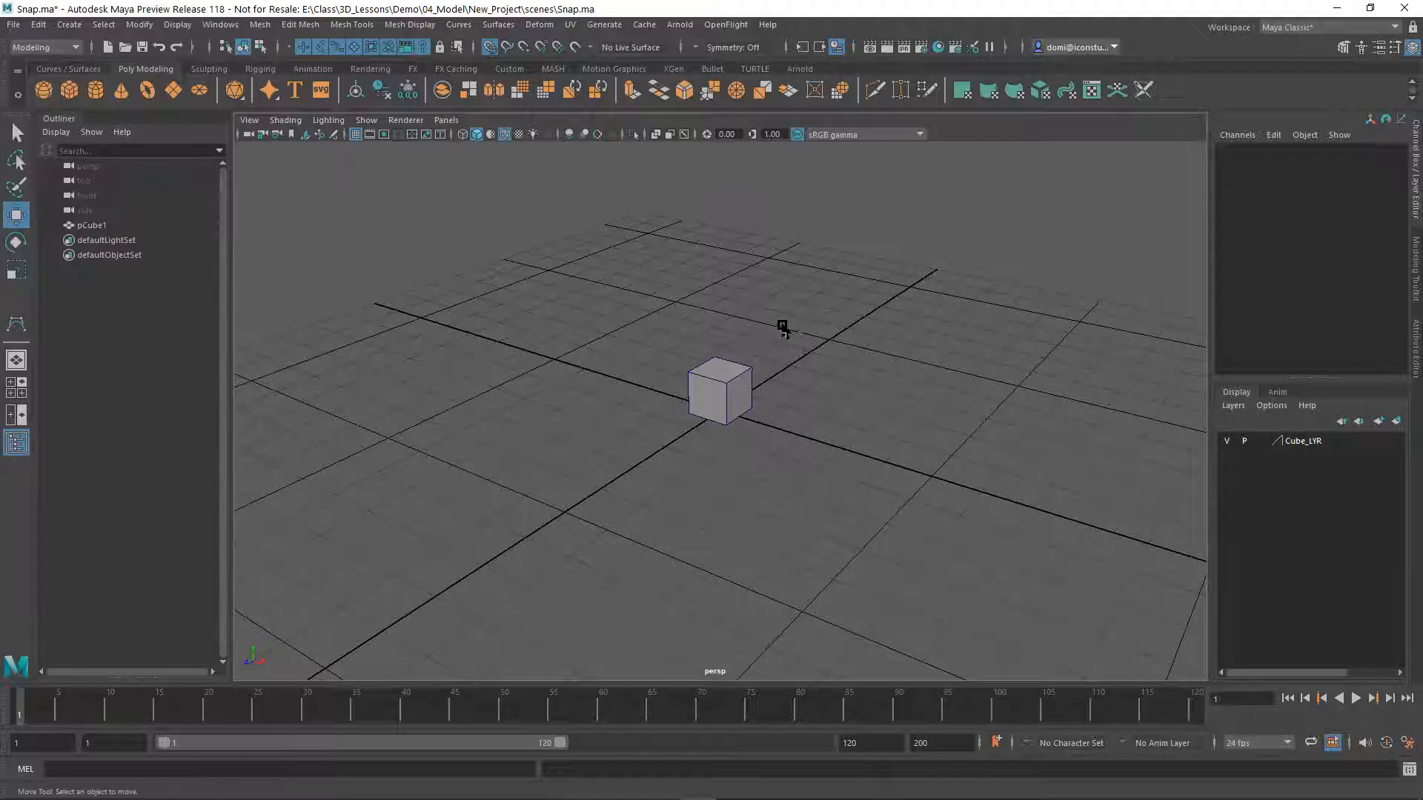
key("space")
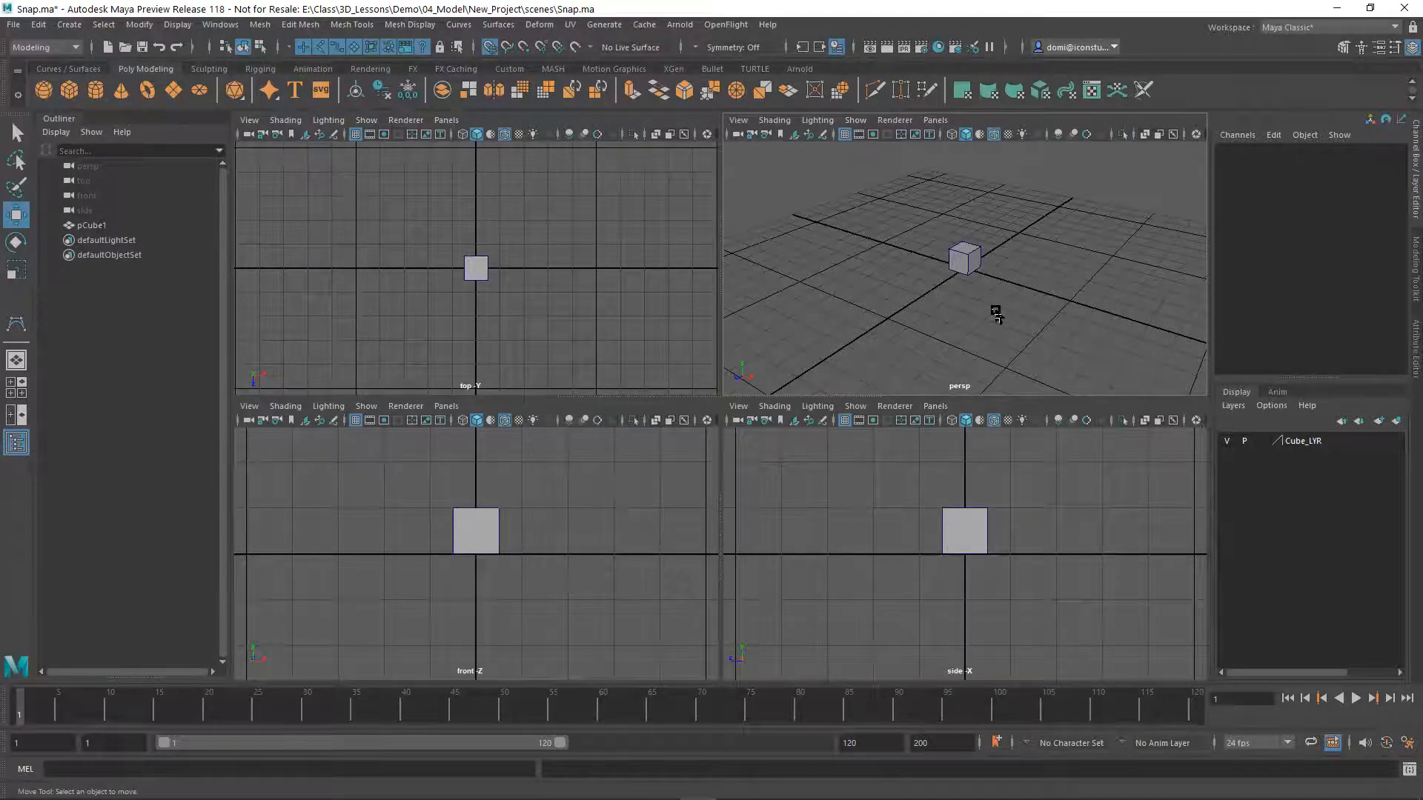
Snap the cube's centre down onto the grid origin, at Translate Y 0.5, and turn grid snapping off
left_click_drag(411, 476, 541, 524)
left_click_drag(483, 461, 483, 543)
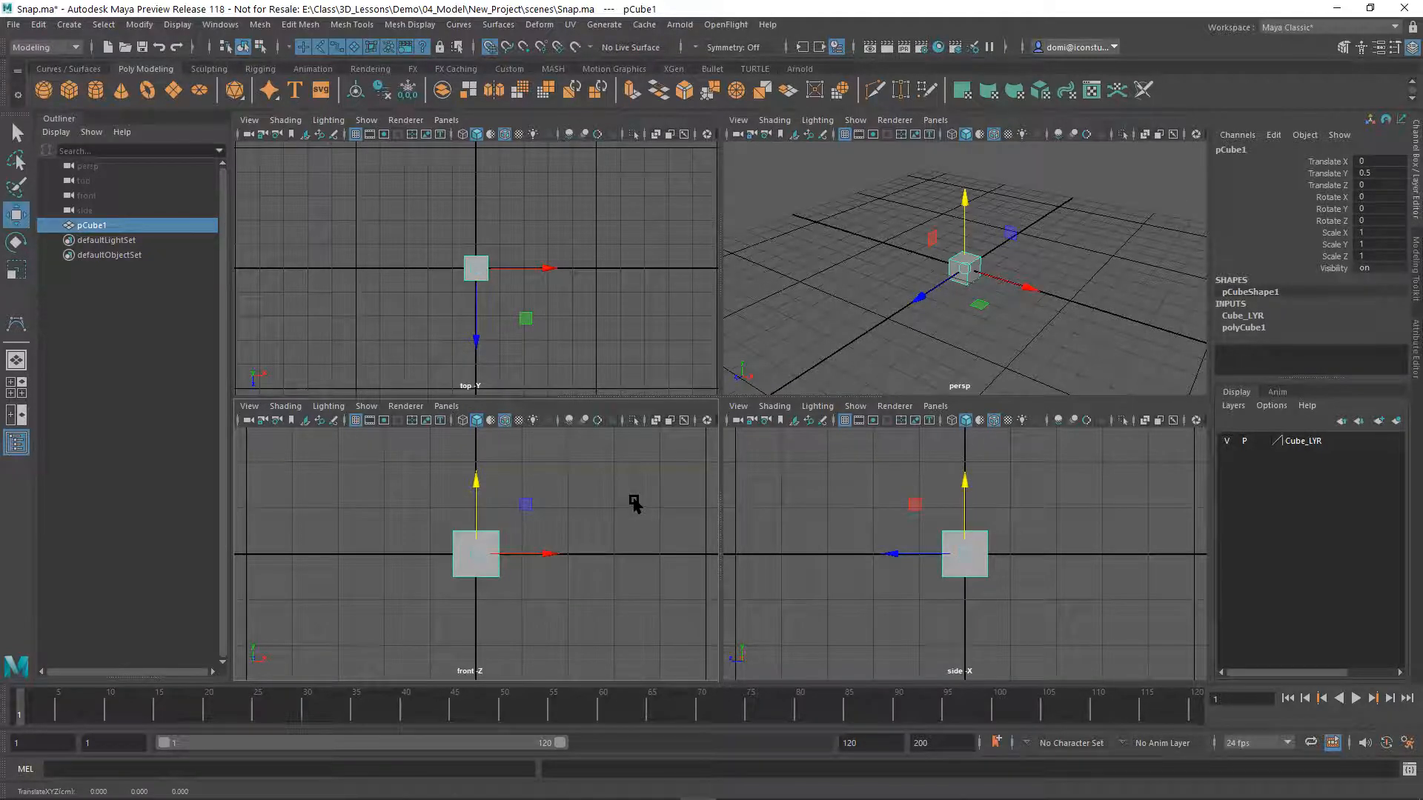
left_click(580, 534)
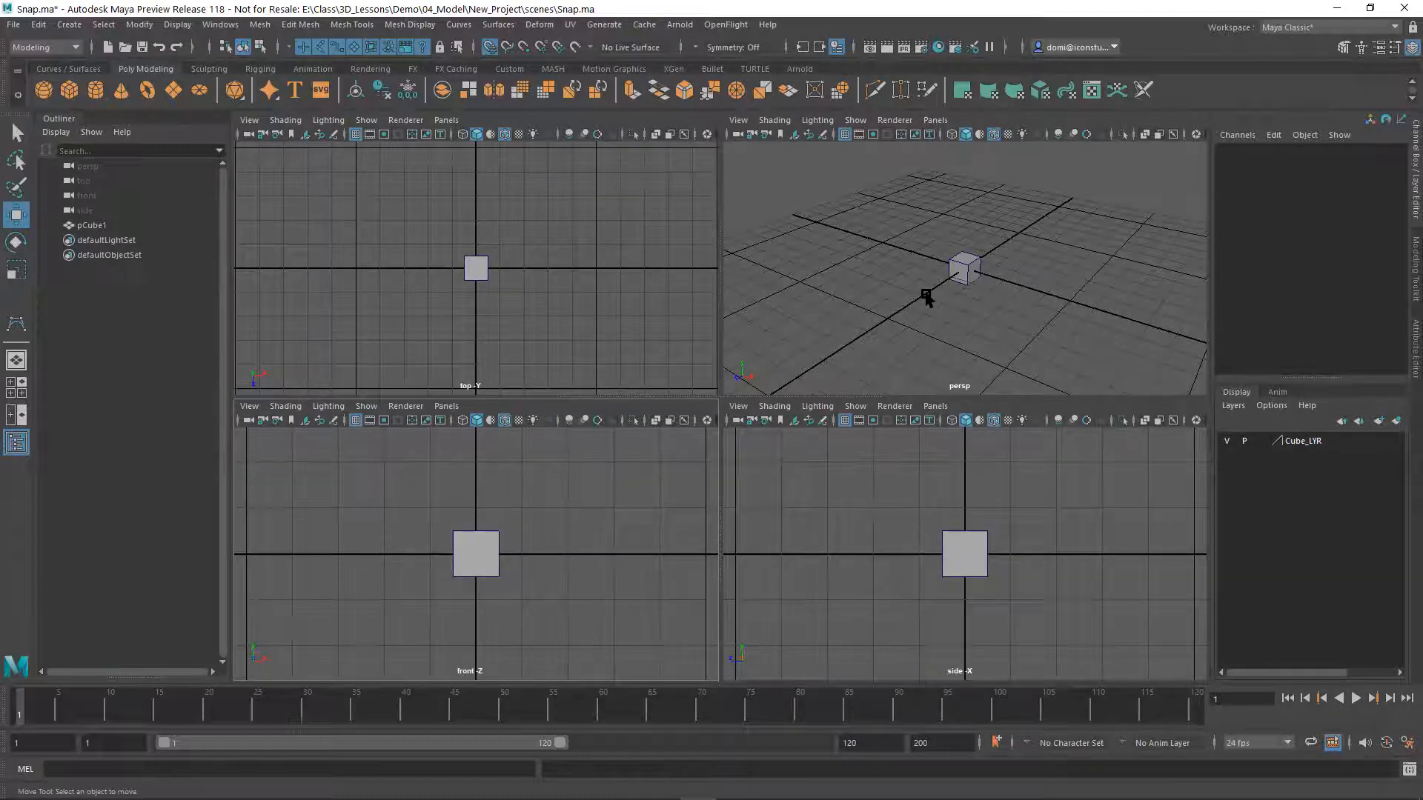
key("x")
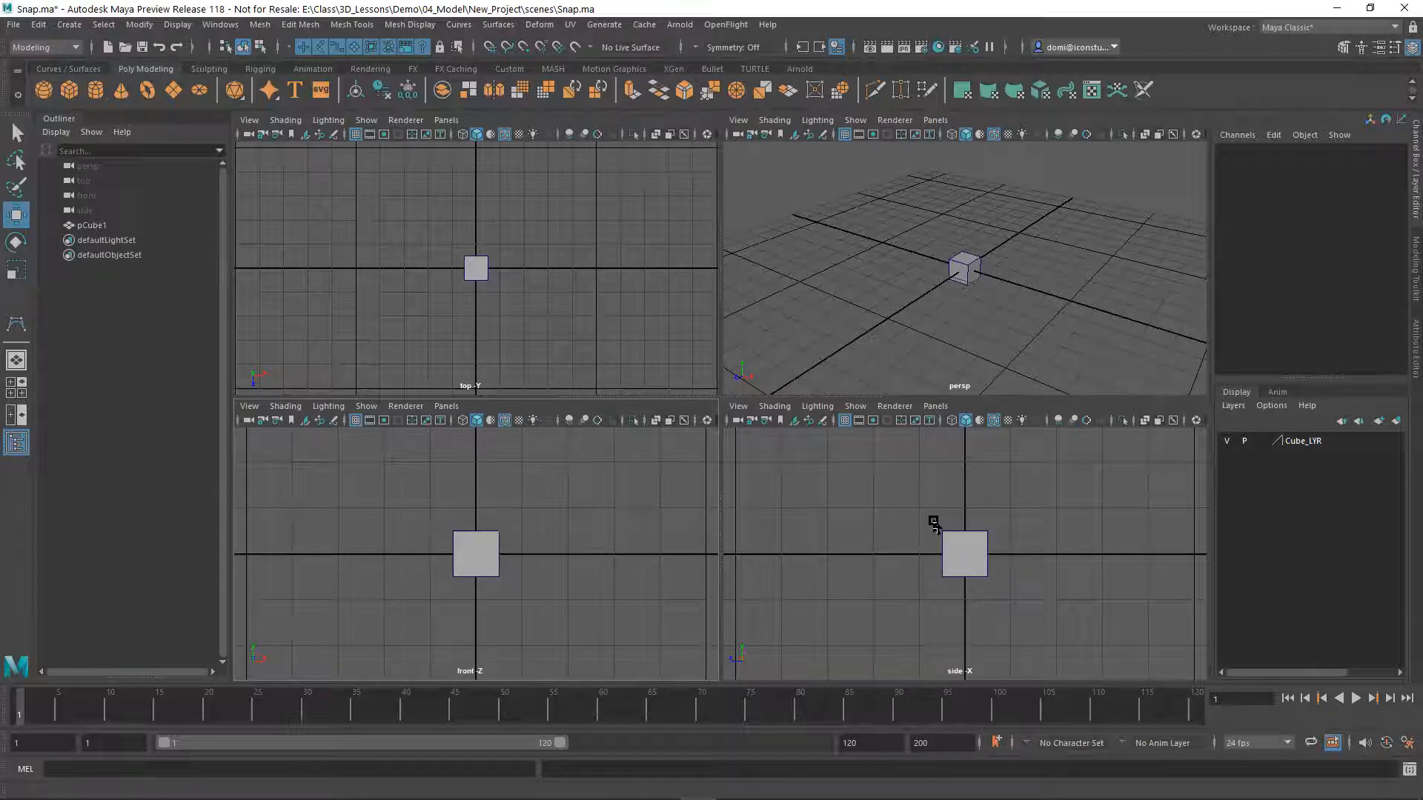
Enable pivot editing and point snapping for the cube, and snap its pivot down to the bottom face
left_click(994, 546)
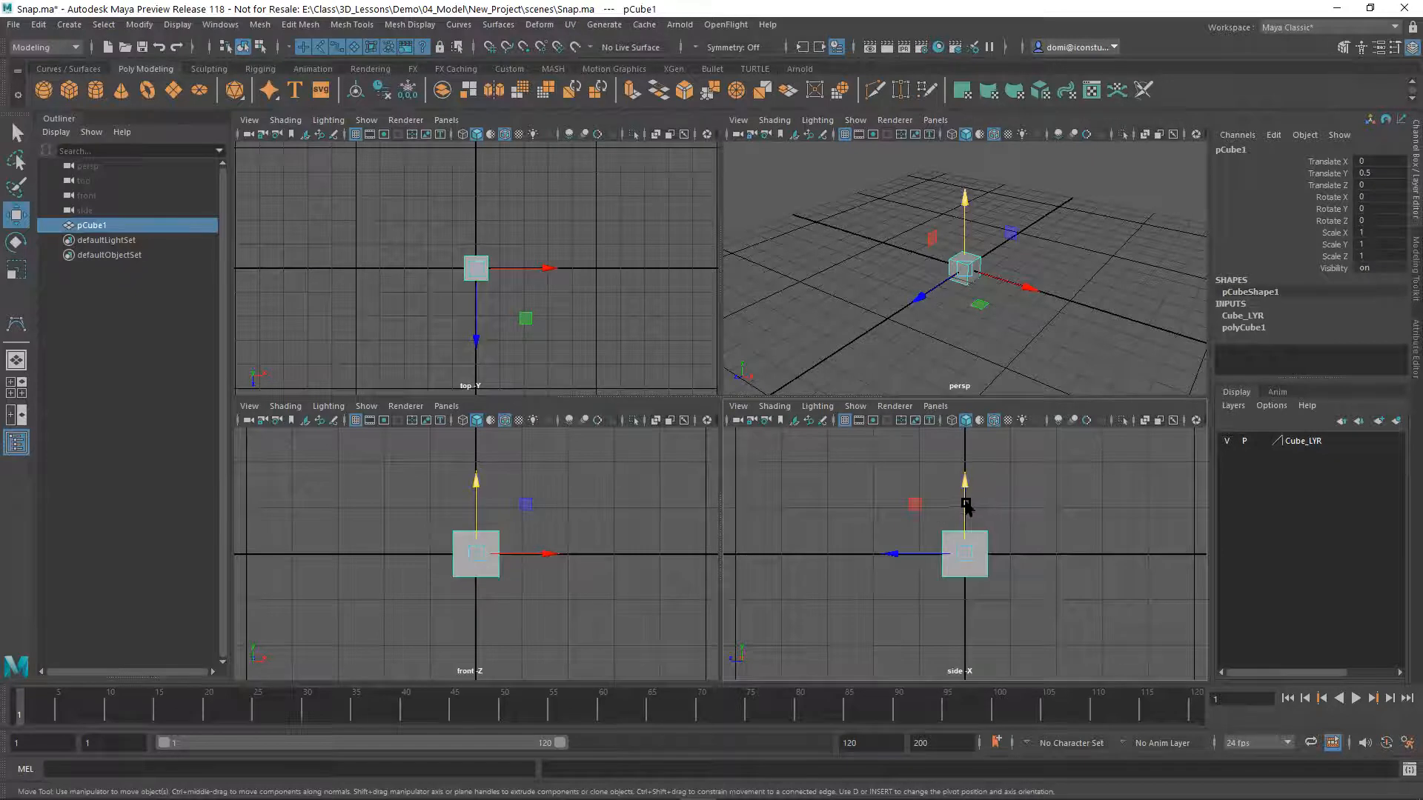
key("d")
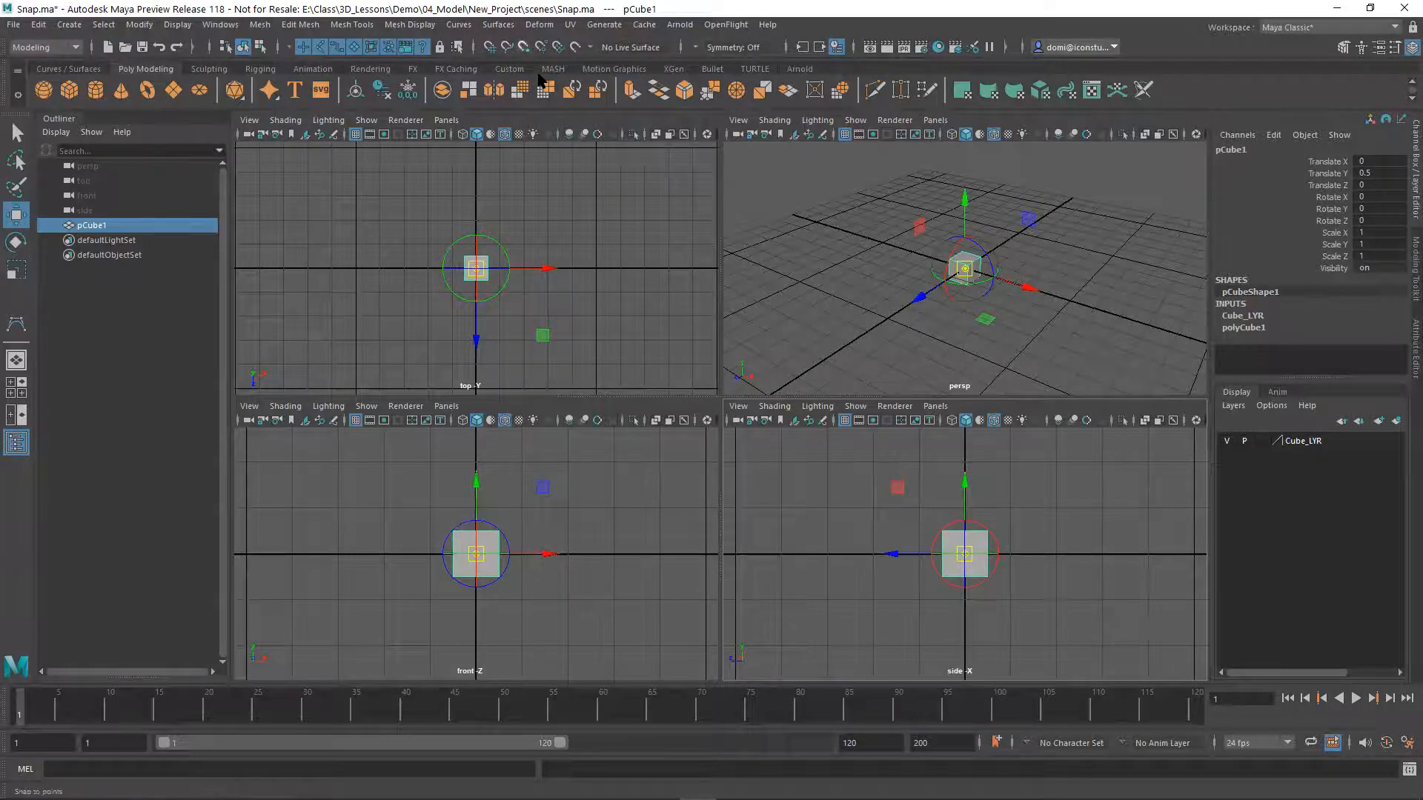
left_click(523, 46)
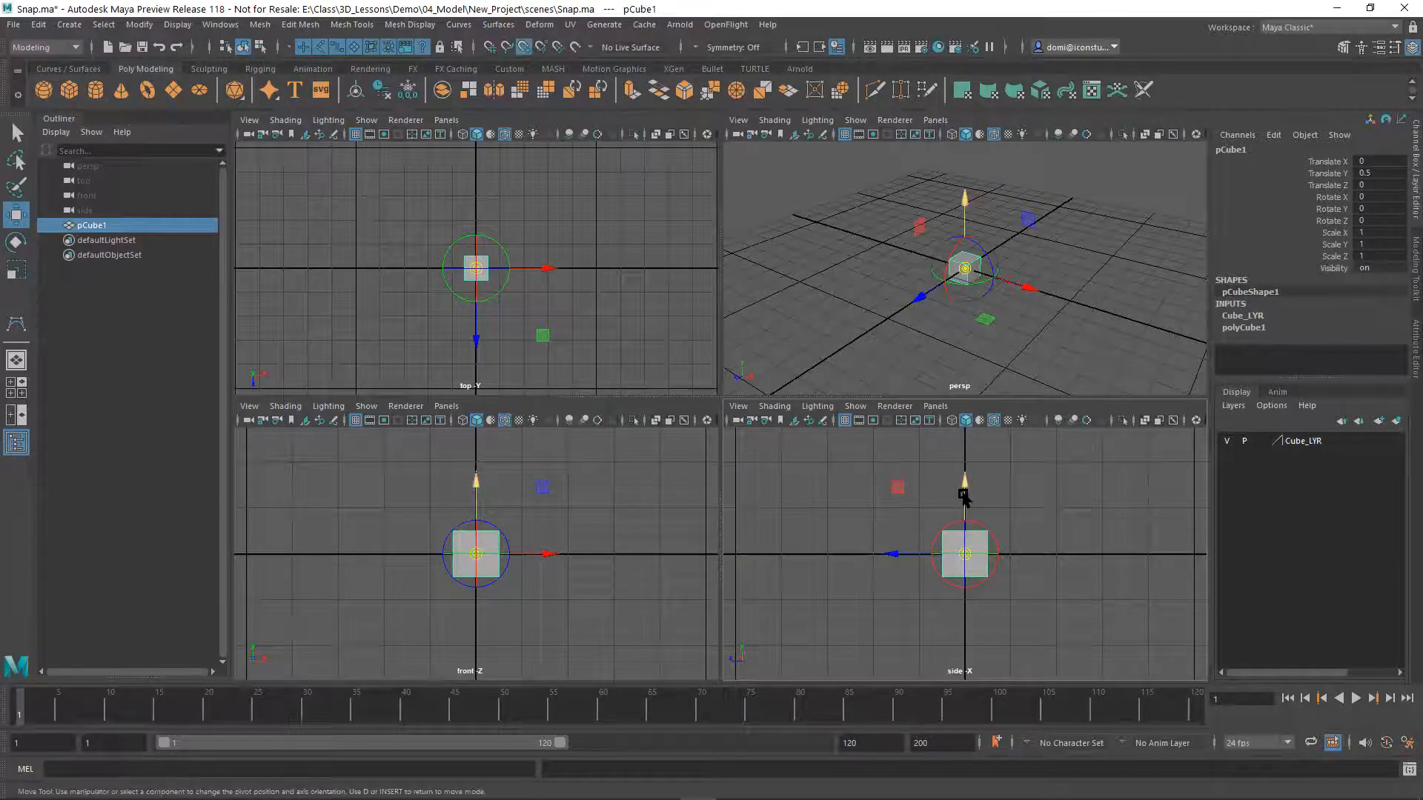
left_click_drag(964, 495, 960, 569)
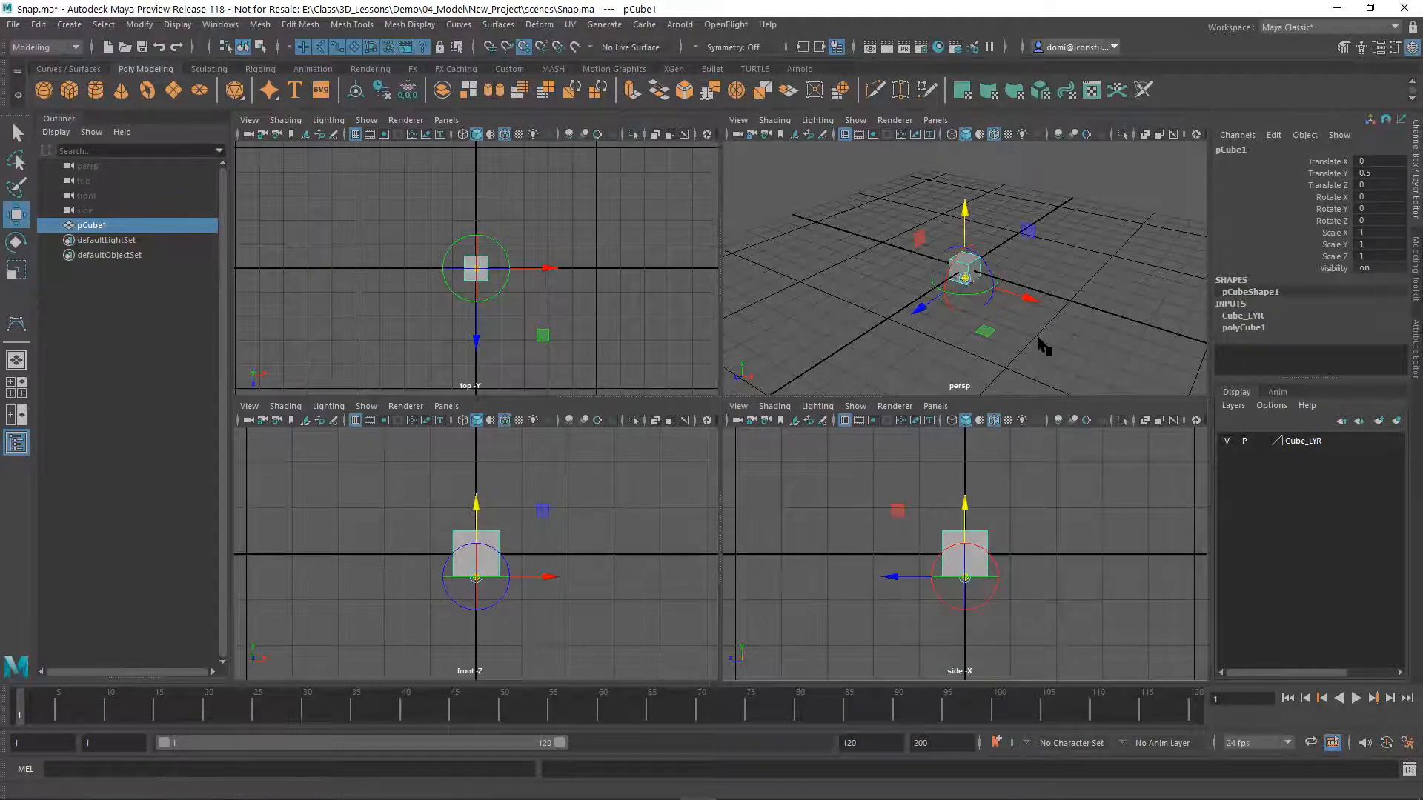
Switch to grid snapping and move the cube up along Y so its base sits on the grid at Translate Y 1, and deselect it
left_click(1039, 497)
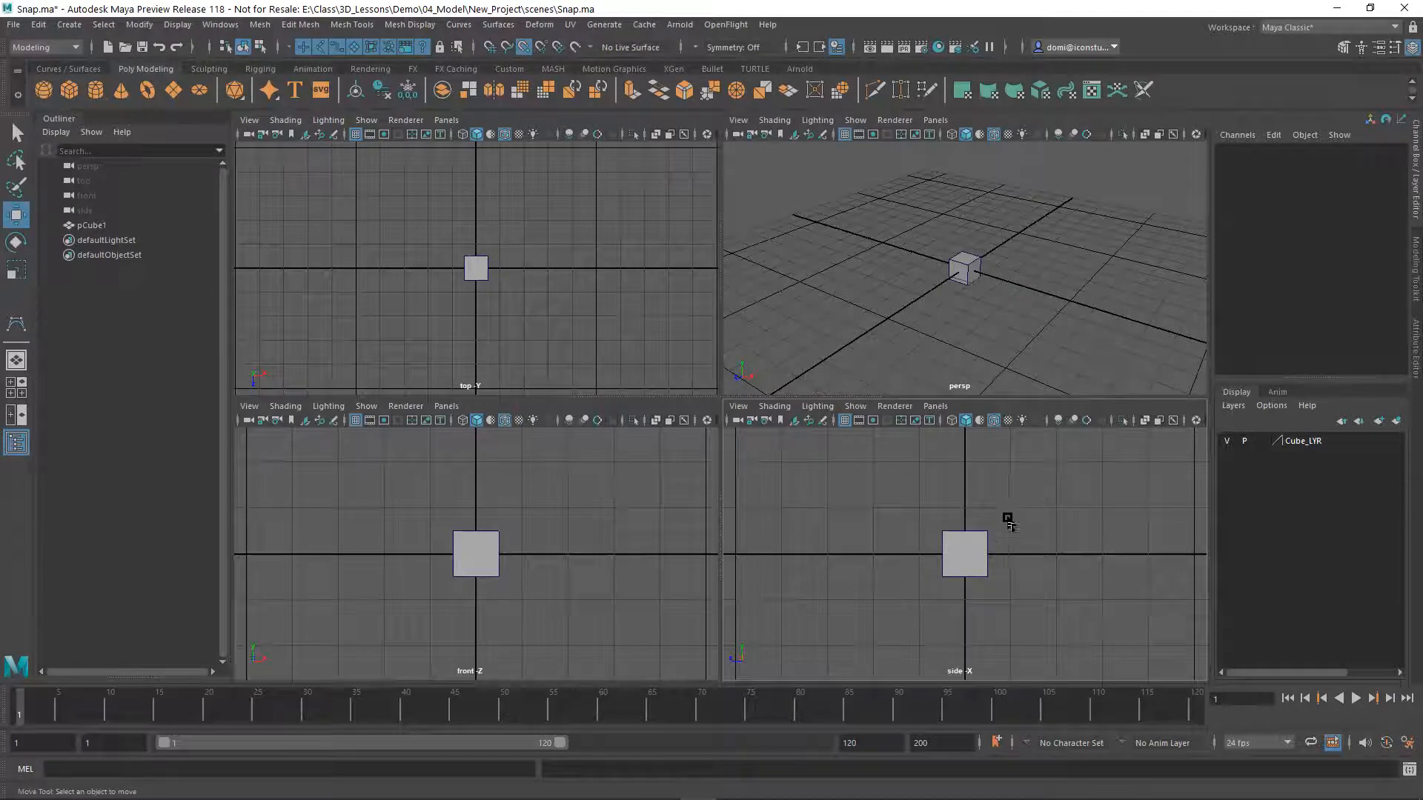
left_click(975, 545)
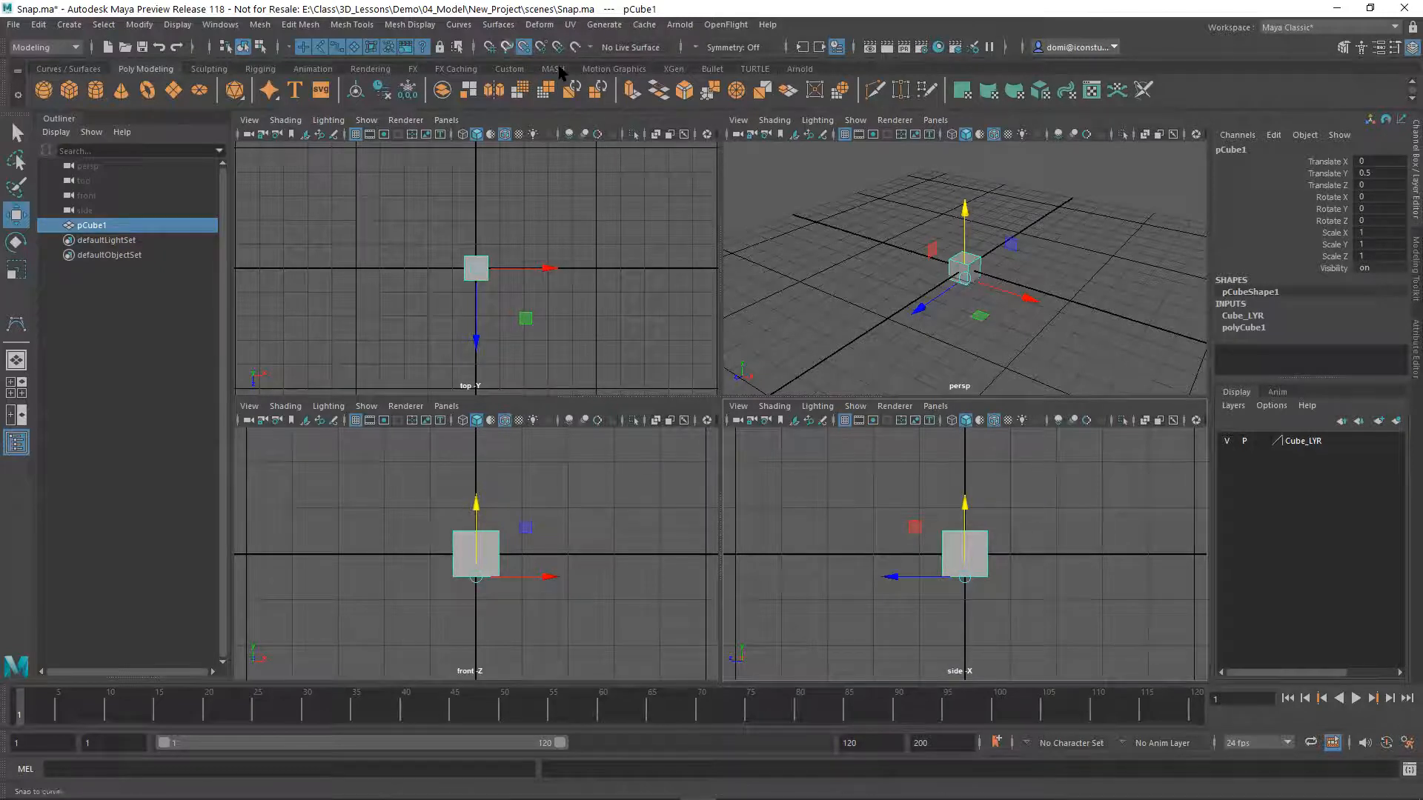
left_click(490, 48)
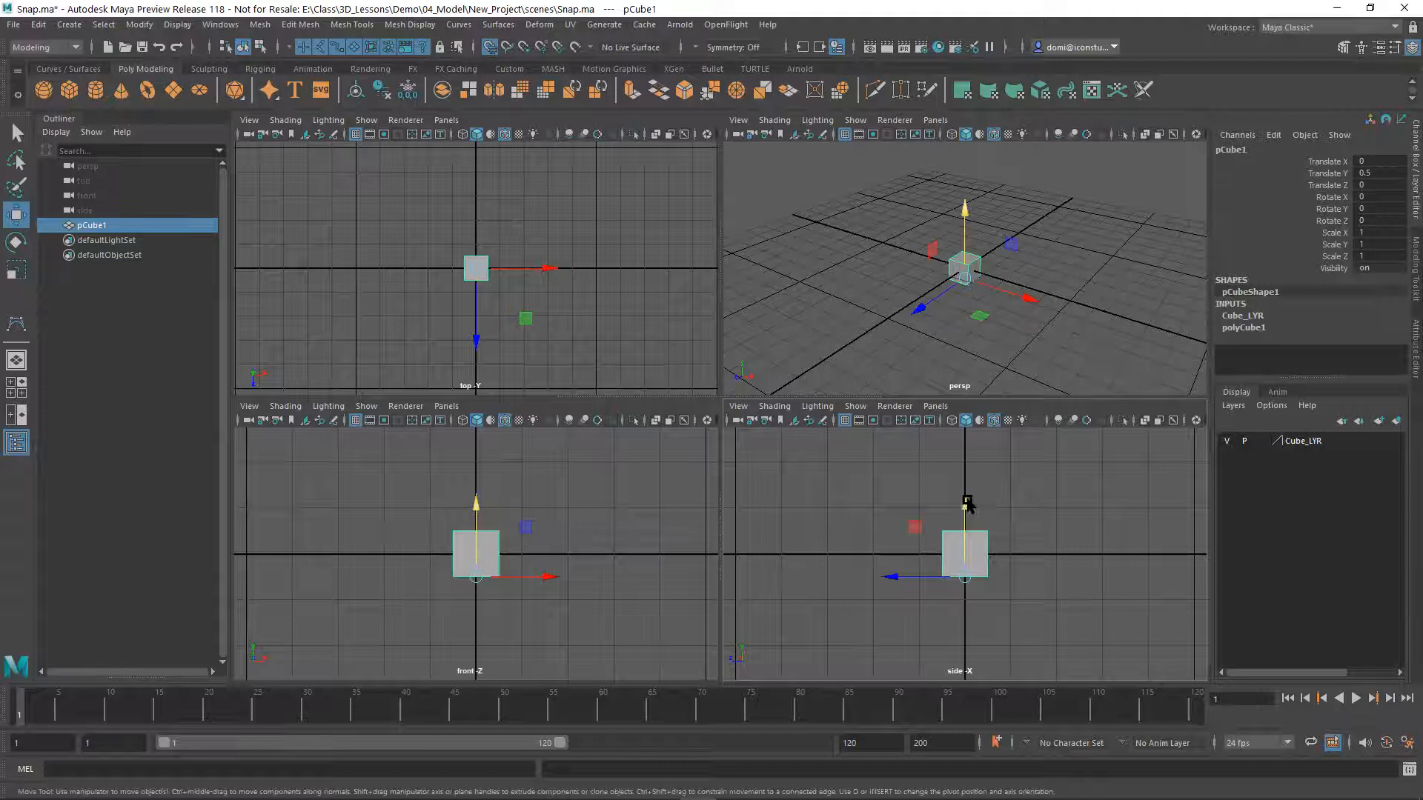
left_click_drag(966, 504, 973, 537)
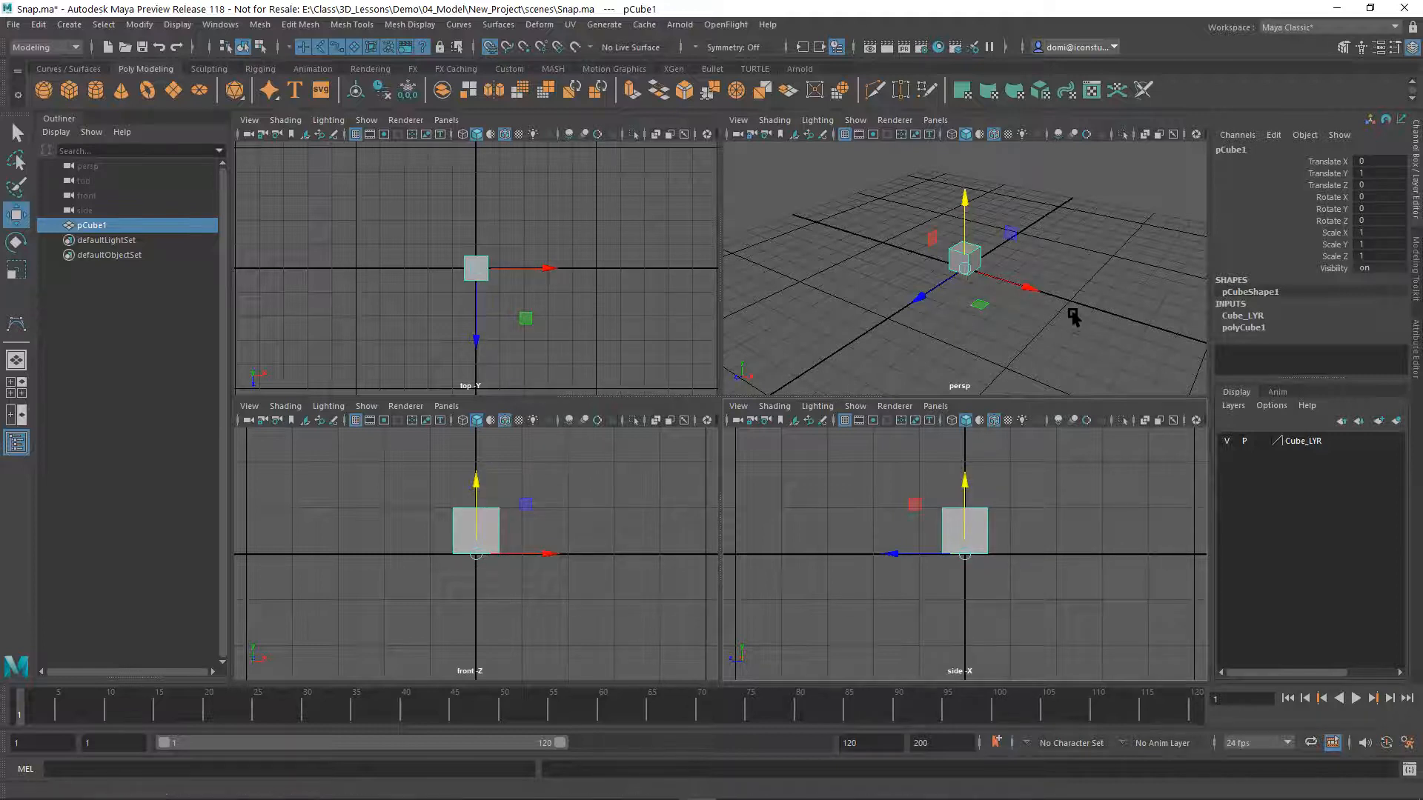
left_click(1082, 241)
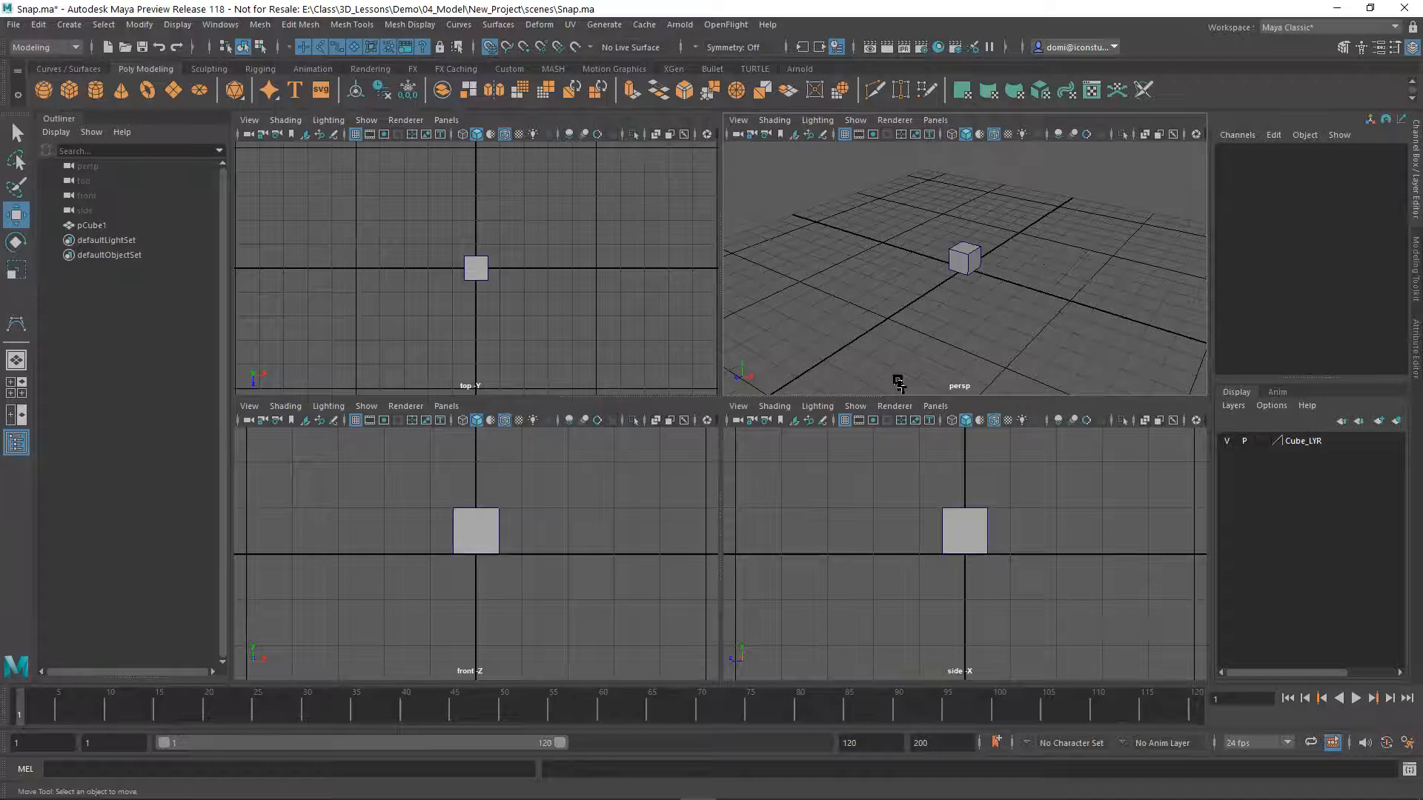
Enlarge the perspective view to fill the workspace, frame the cube and examine its corners, edges and faces
key("space")
key("f")
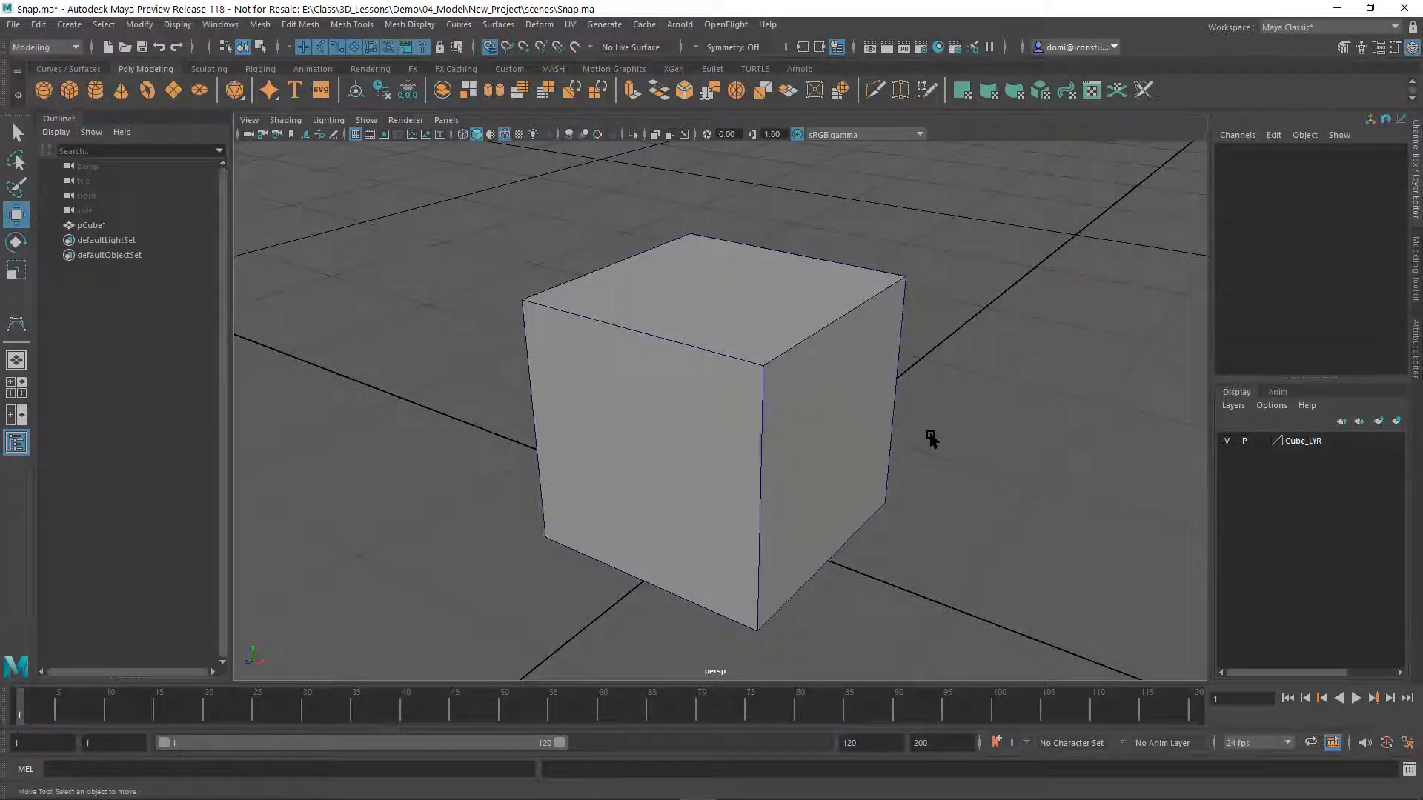
mouse_move(925, 434)
left_mouse_down("alt")
mouse_move(903, 304)
mouse_move(882, 366)
mouse_move(923, 437)
left_mouse_up("alt")
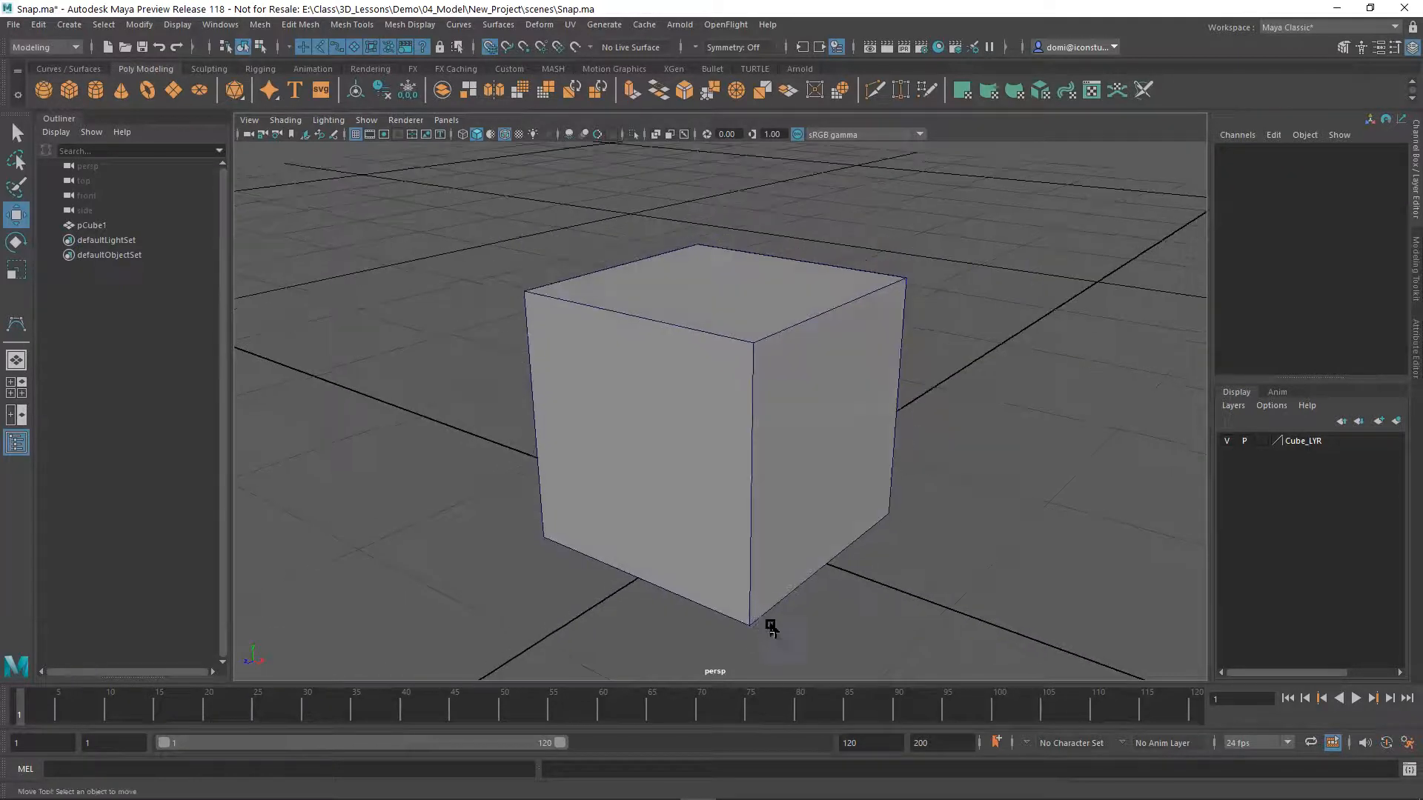
left_click_drag(655, 493, 610, 502, "alt")
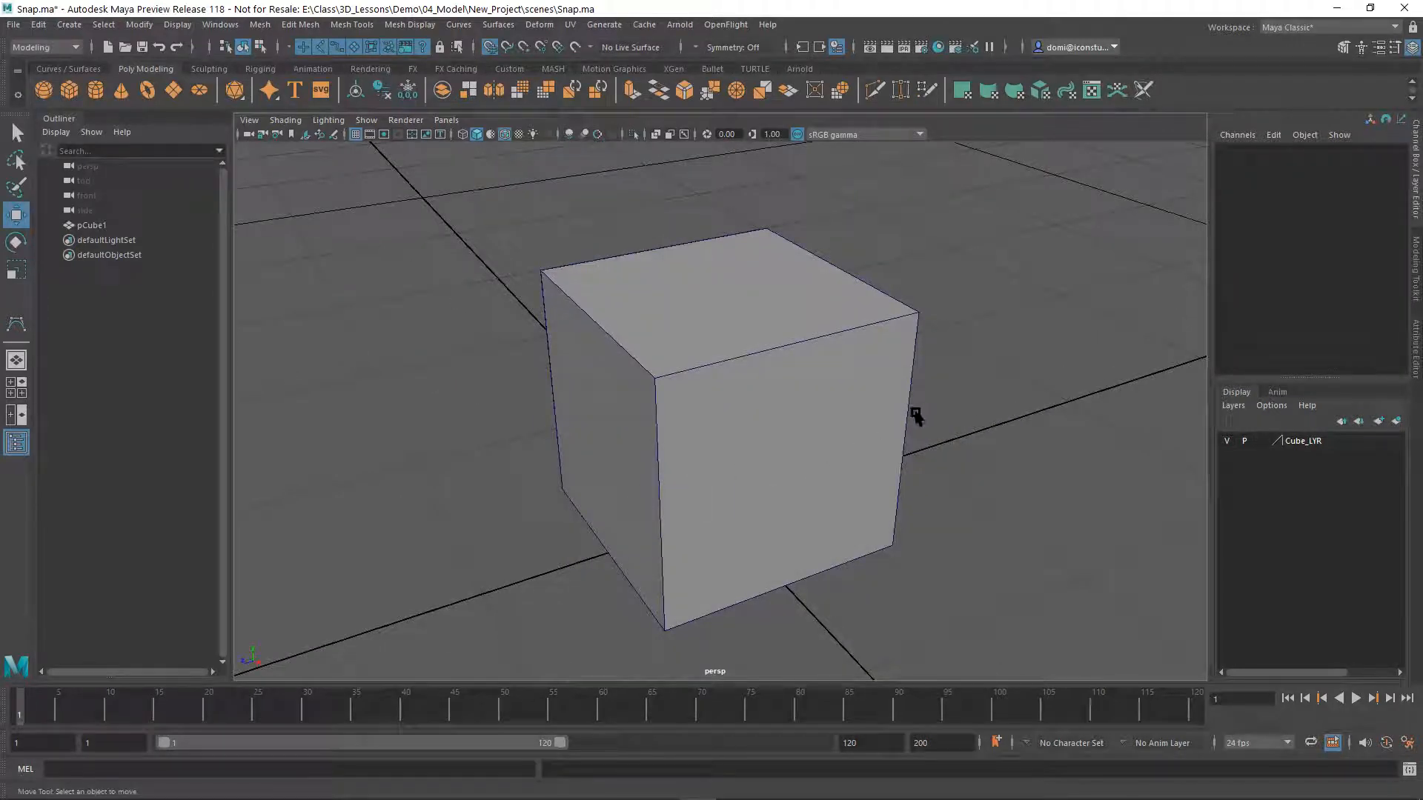
left_click_drag(682, 384, 720, 407, "alt")
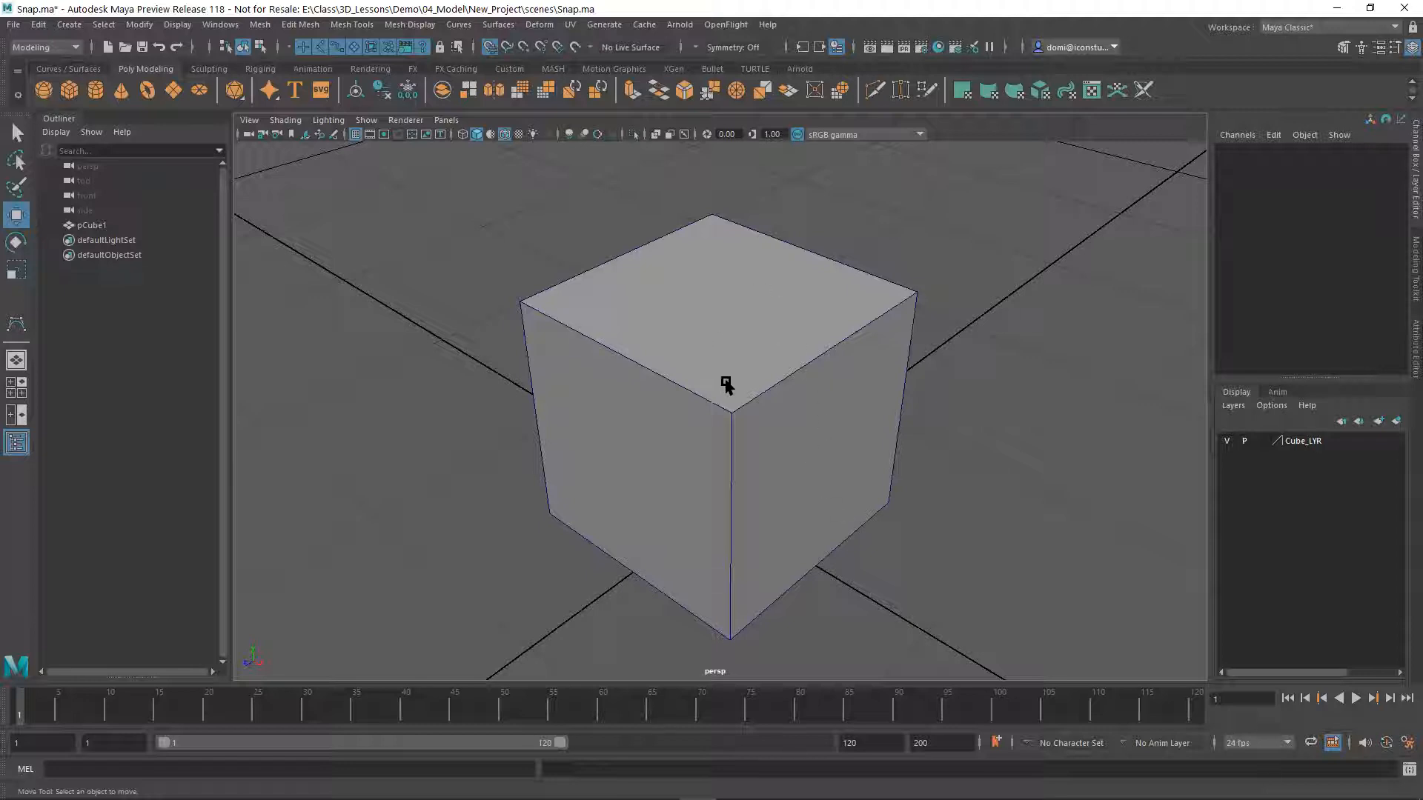
left_click_drag(819, 450, 833, 409, "alt")
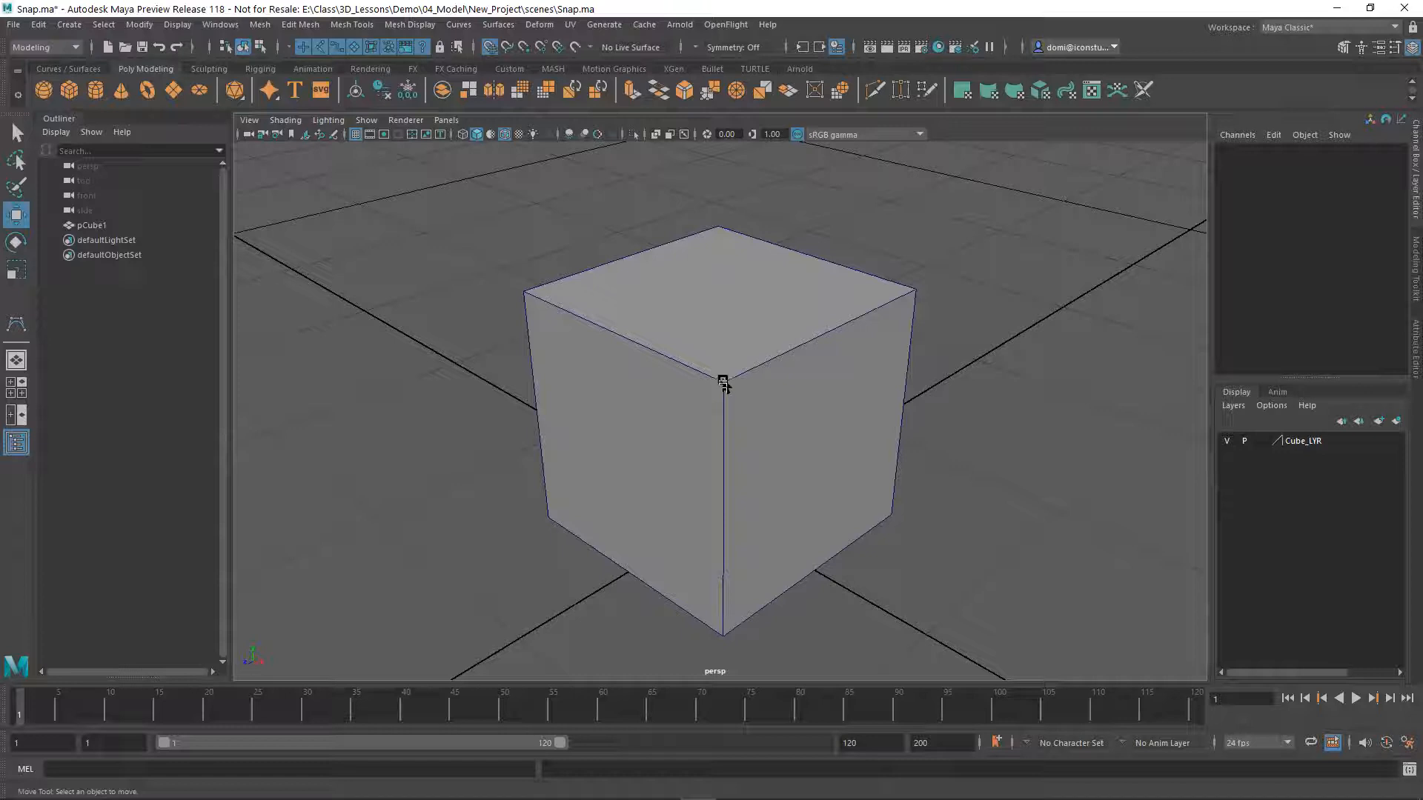
Switch the cube to vertex selection, select its upper corner vertices one after another, and clear the selection
right_click(723, 383)
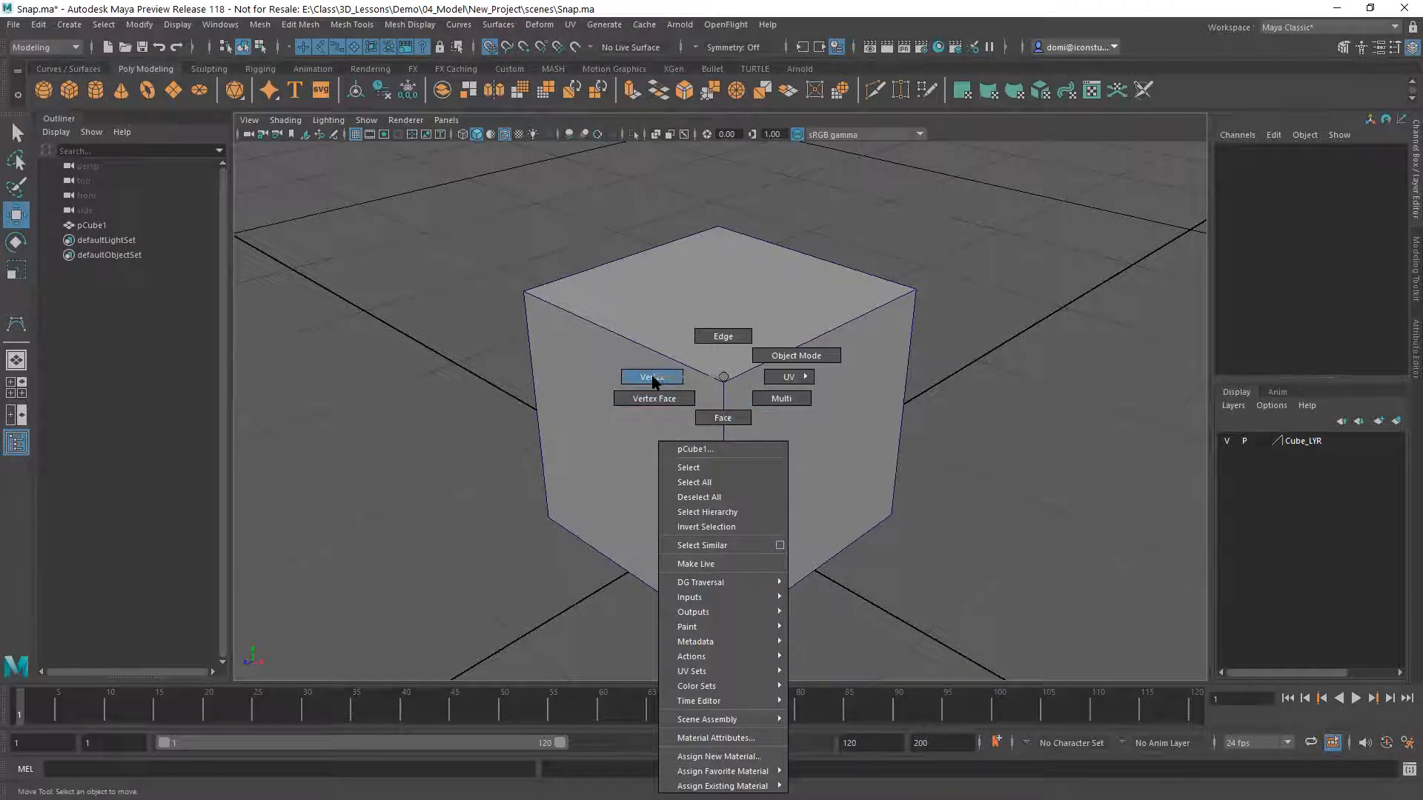
right_click_drag(653, 380, 652, 378)
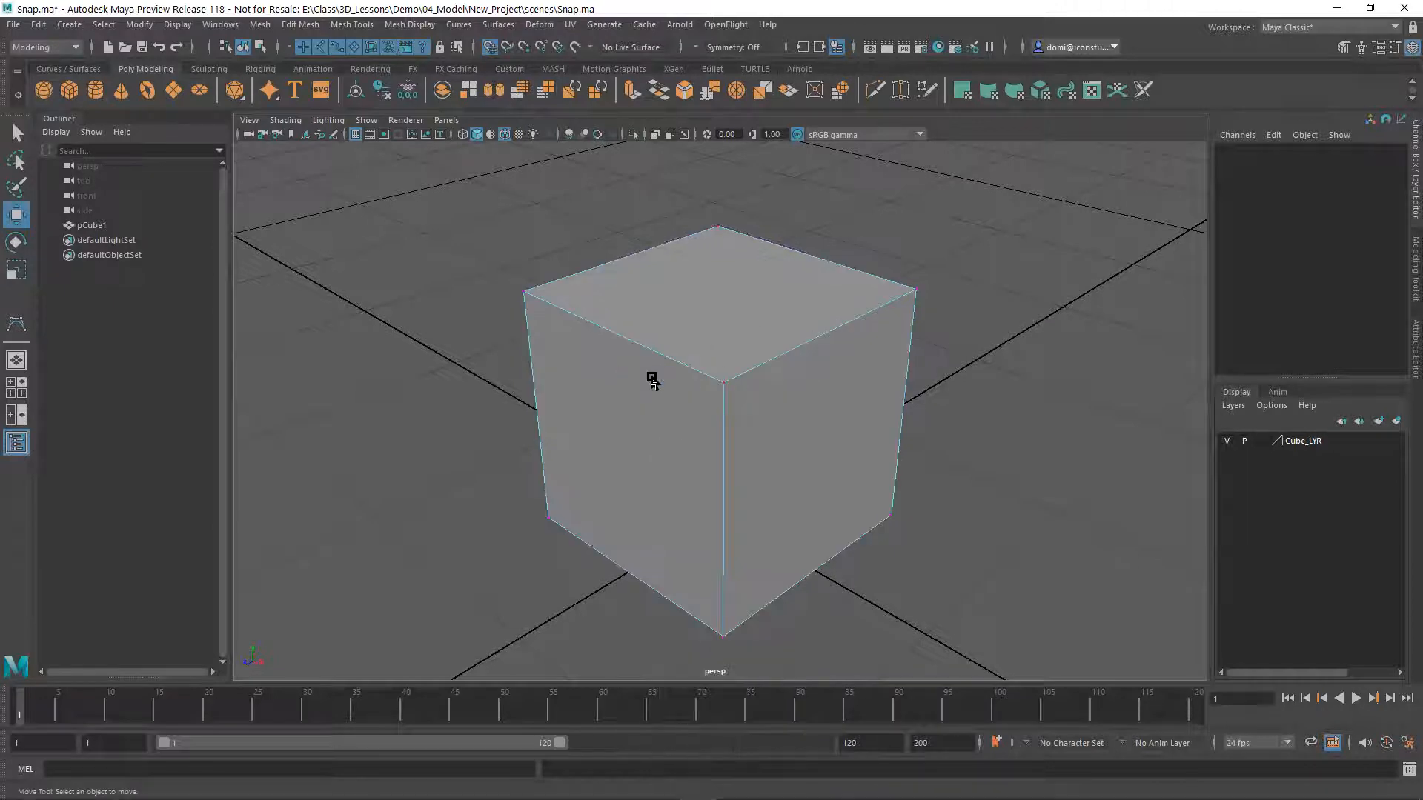
left_click(717, 384)
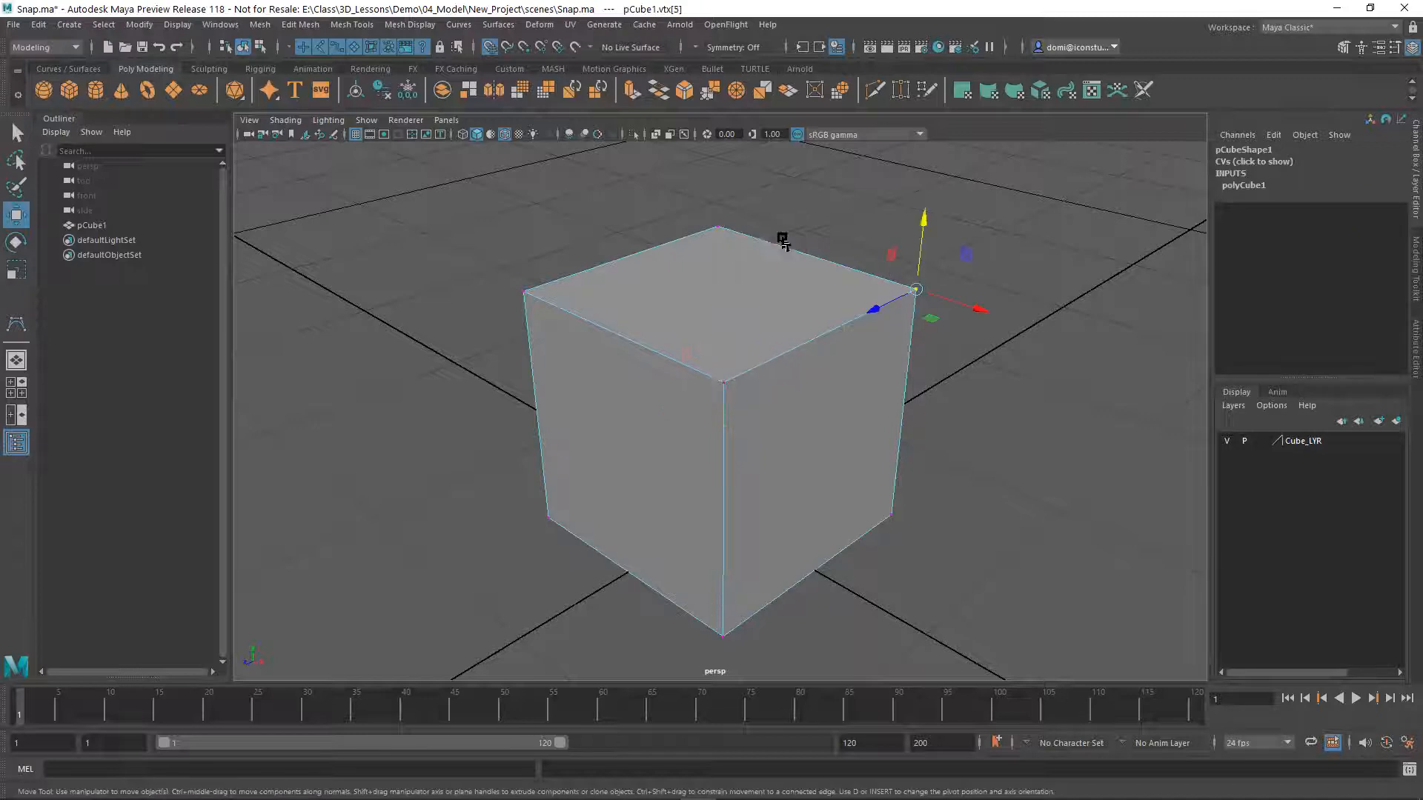
left_click(717, 226)
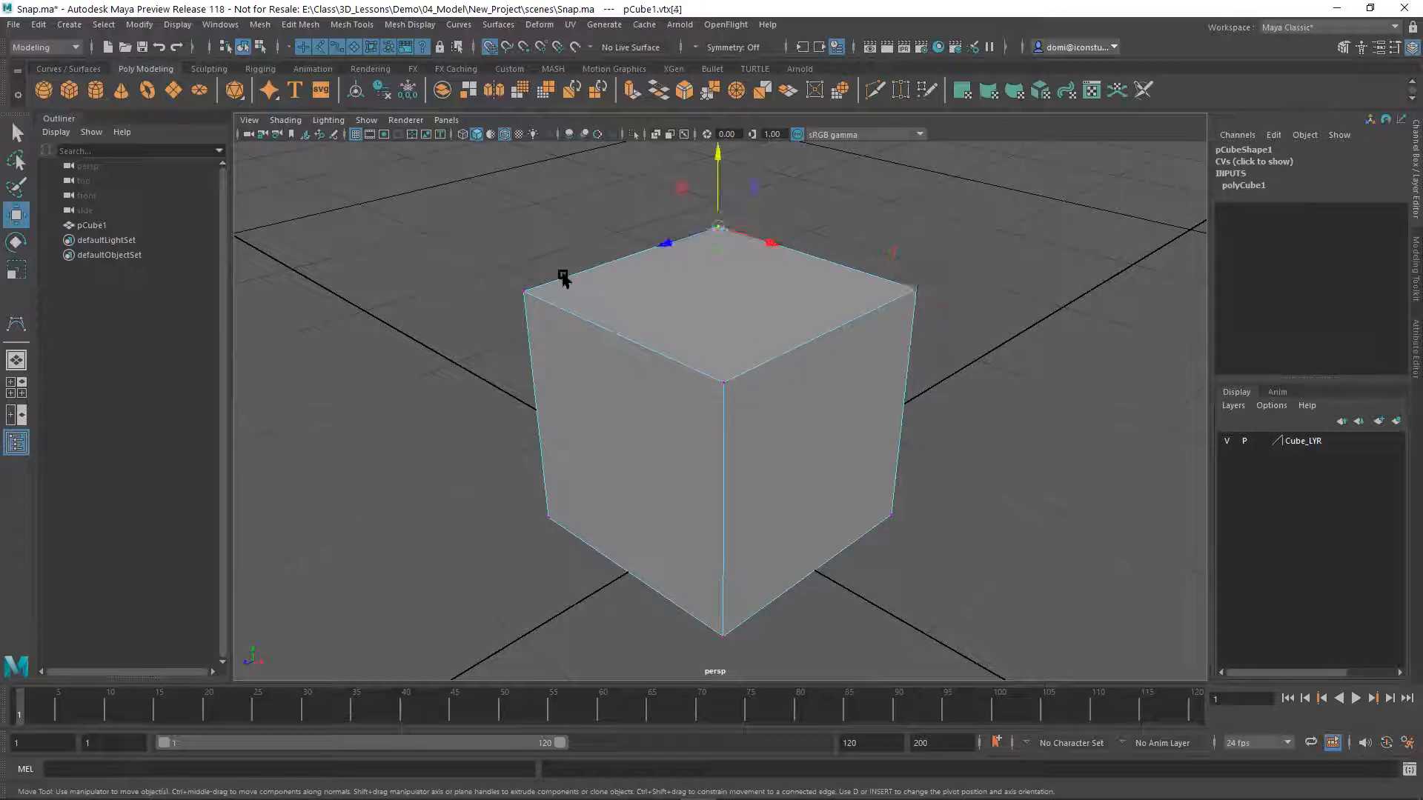
left_click(523, 291)
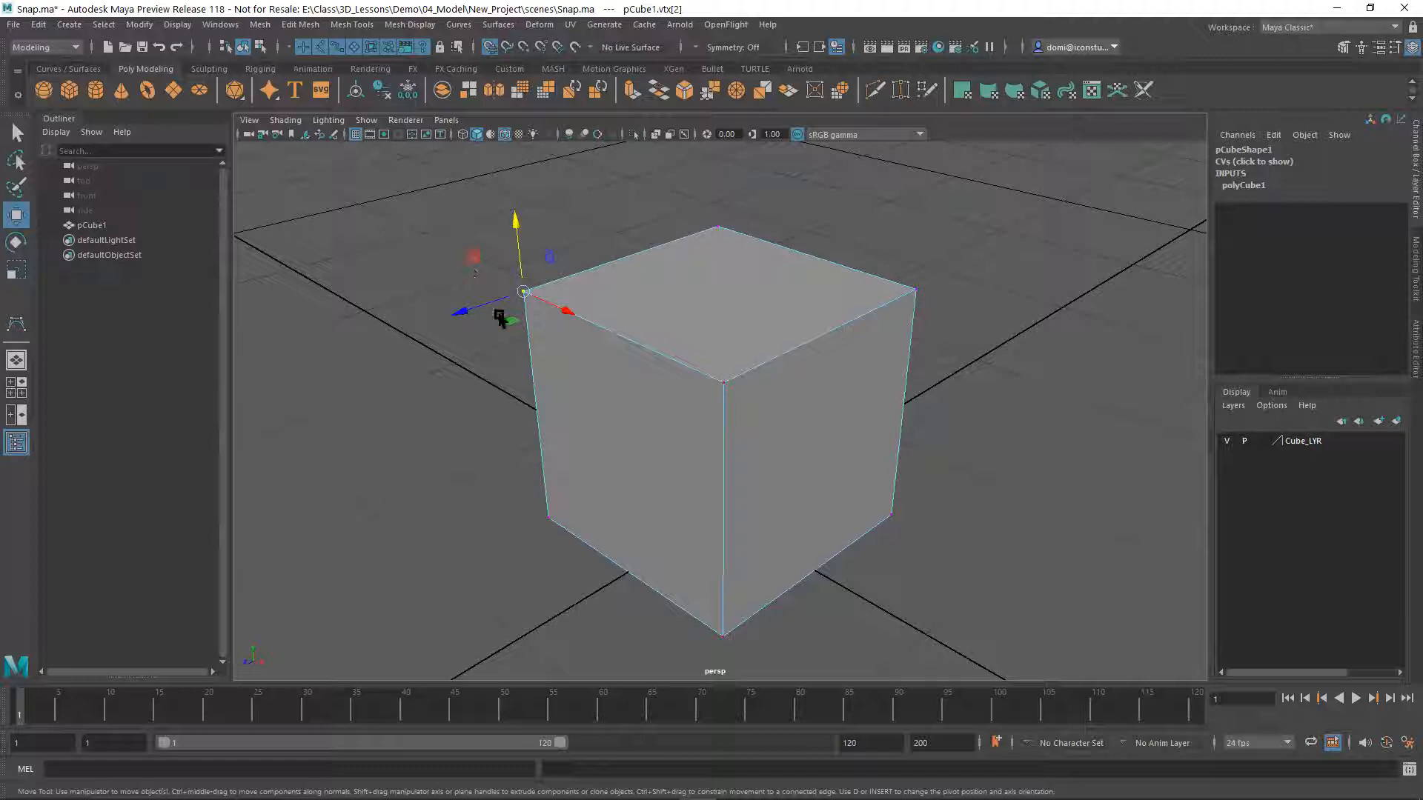
left_click(726, 385)
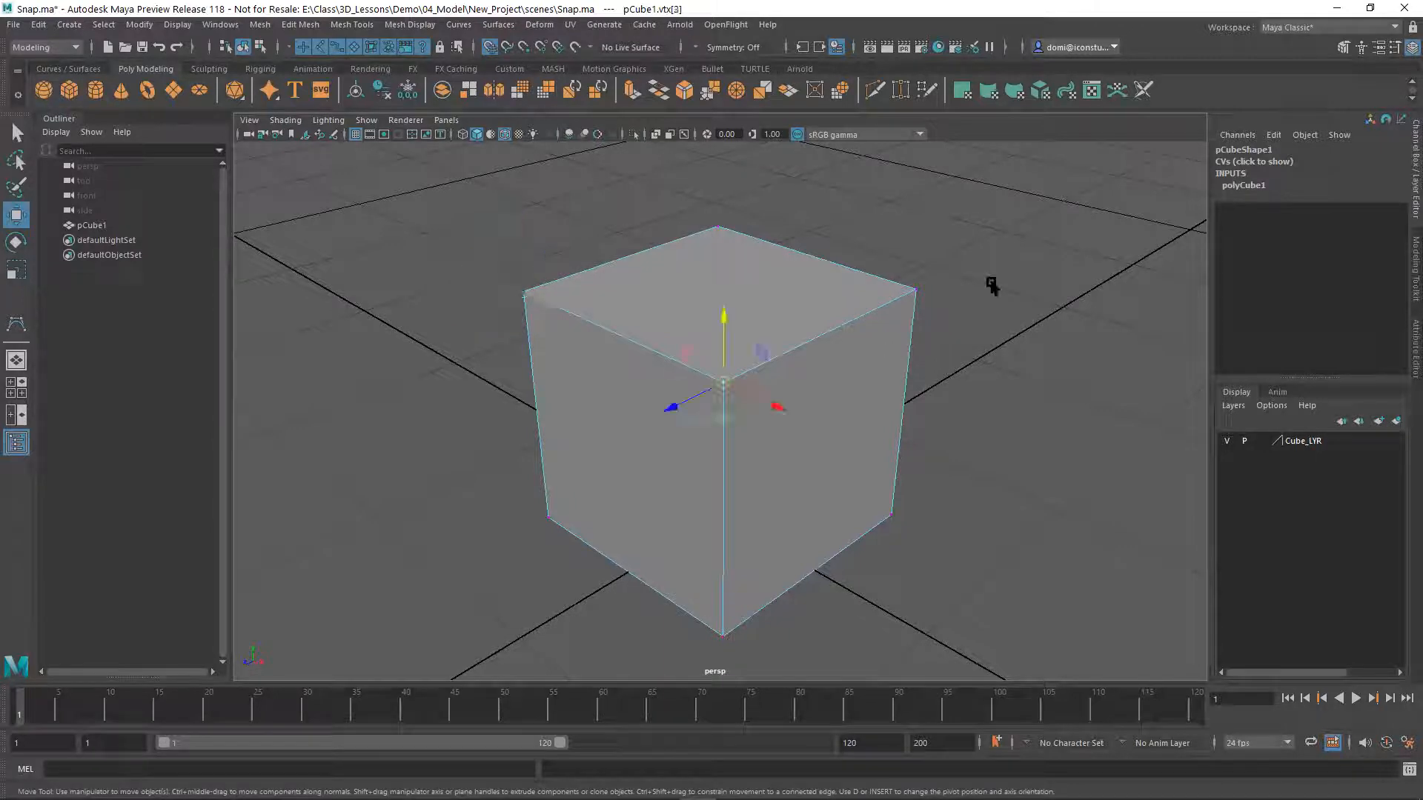
left_click(1001, 275)
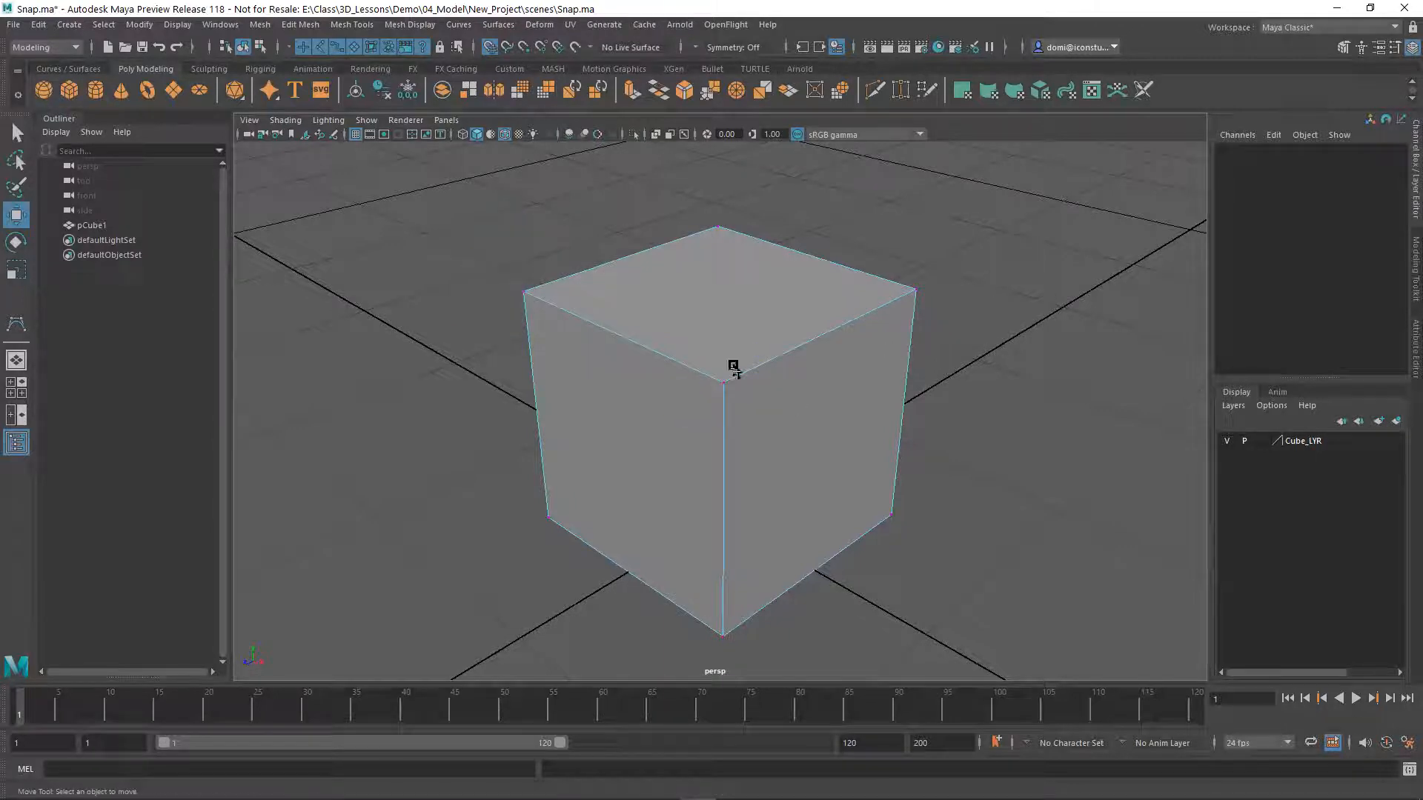
Switch the cube to face selection and select its top face and two visible side faces one after another
right_click(725, 300)
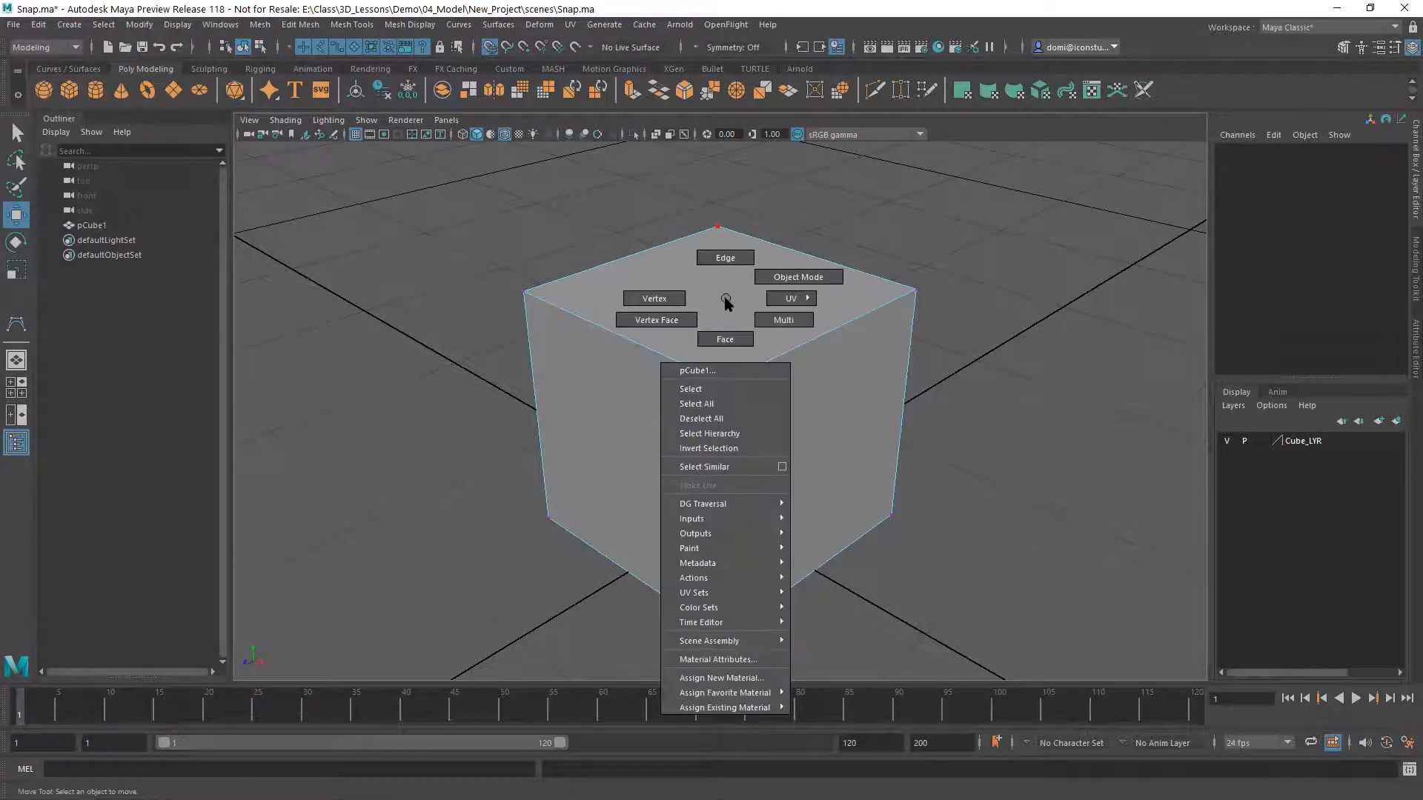
left_click(732, 341)
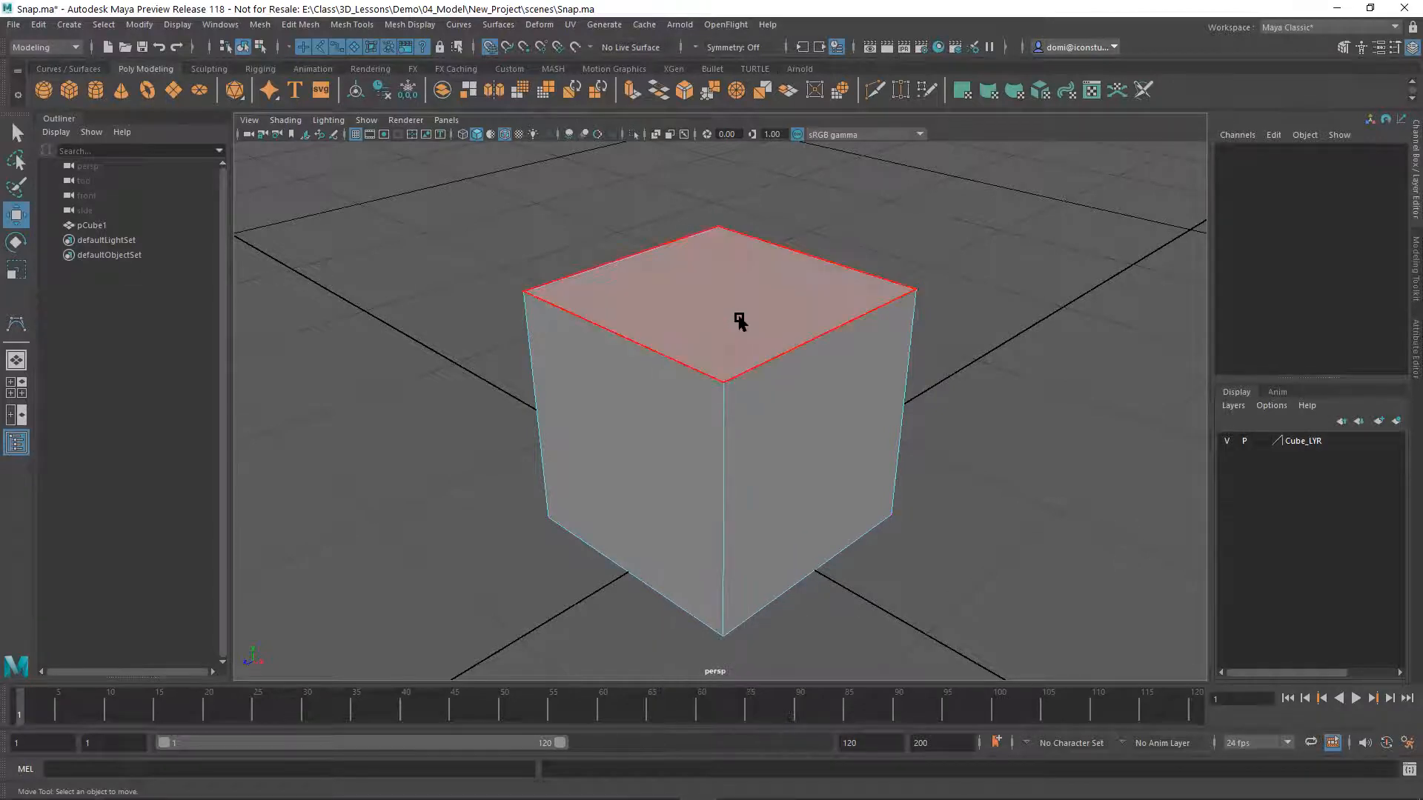
left_click(738, 310)
left_click(672, 469)
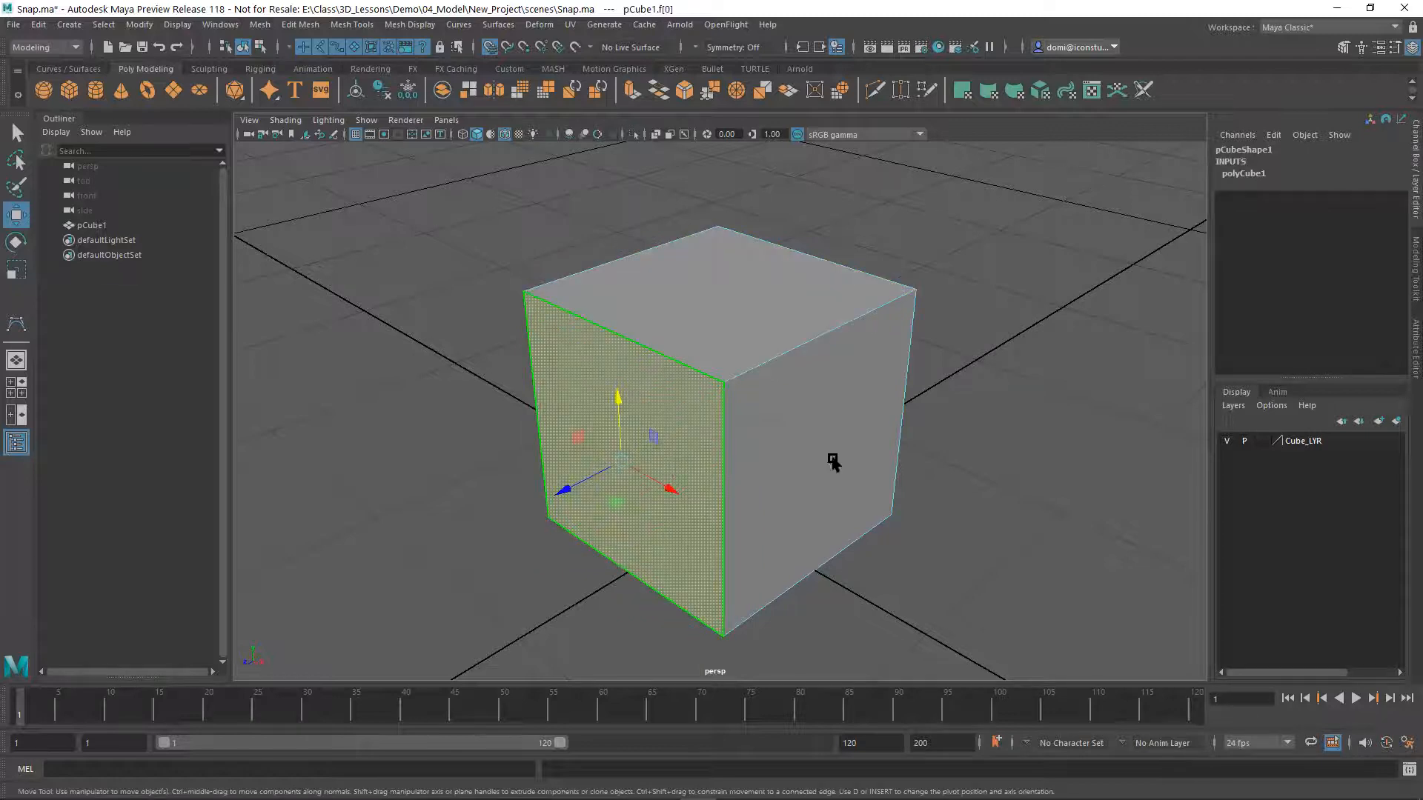
left_click(834, 459)
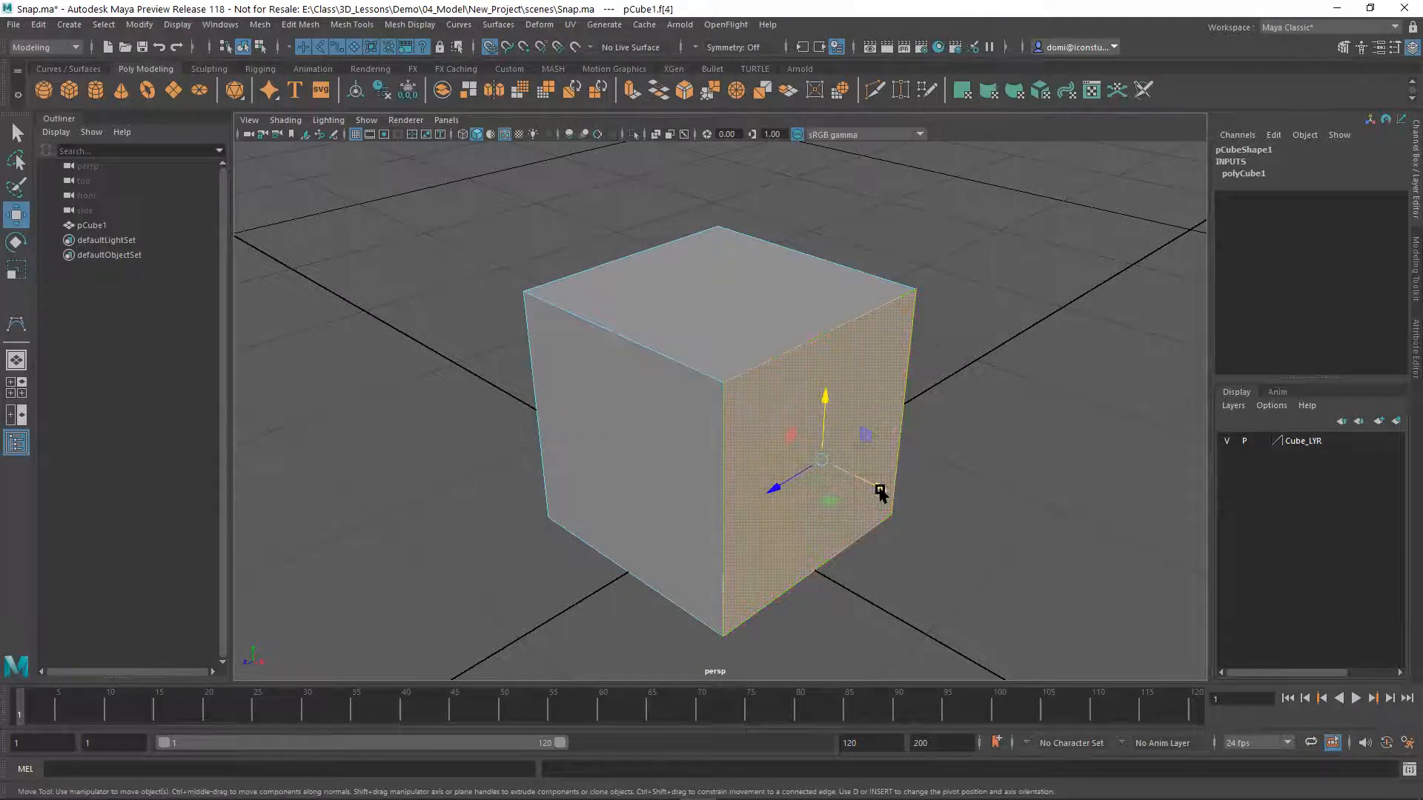
Try moving the cube's X-facing side face outward along X, undo the move and clear the selection
left_click_drag(858, 492, 902, 508)
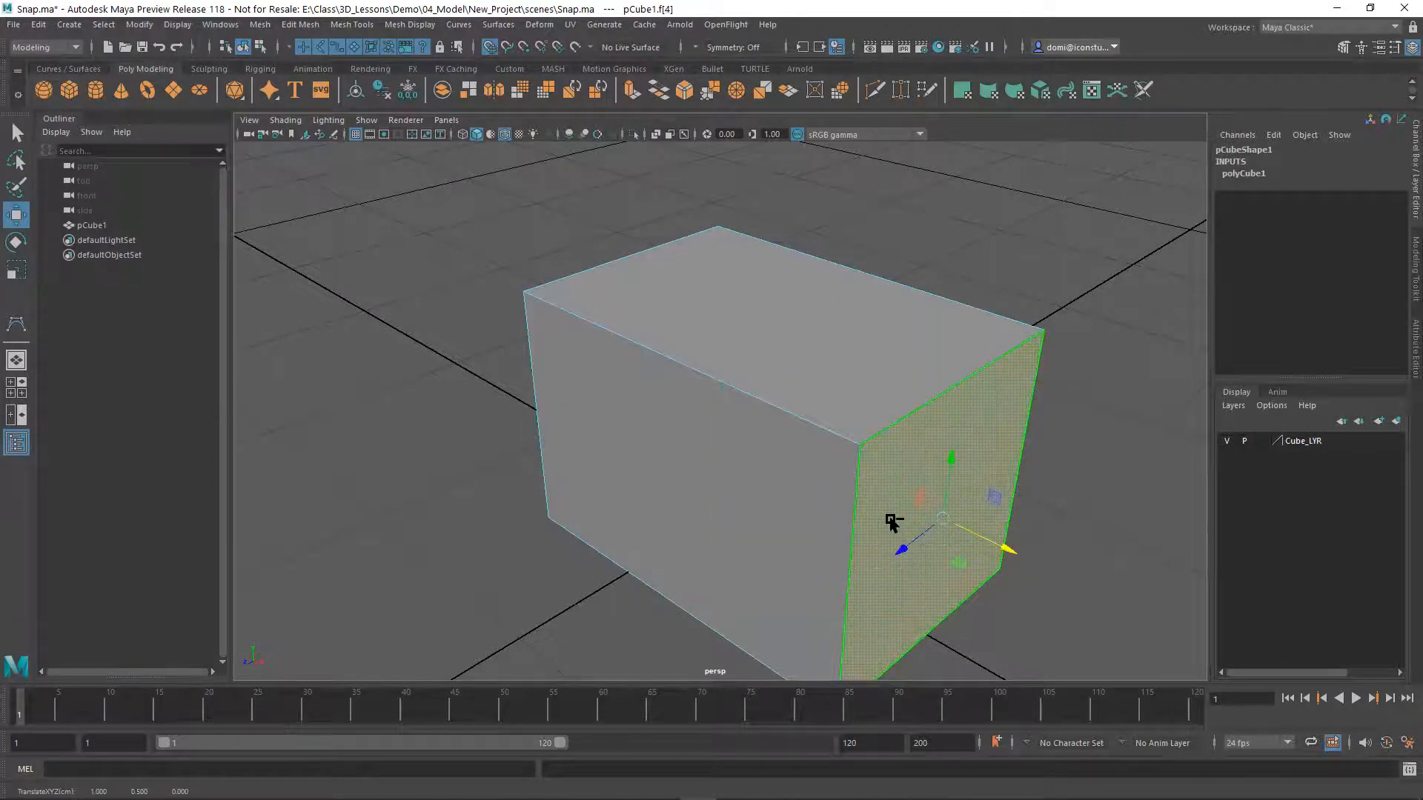
key("ctrl+z")
left_click(972, 357)
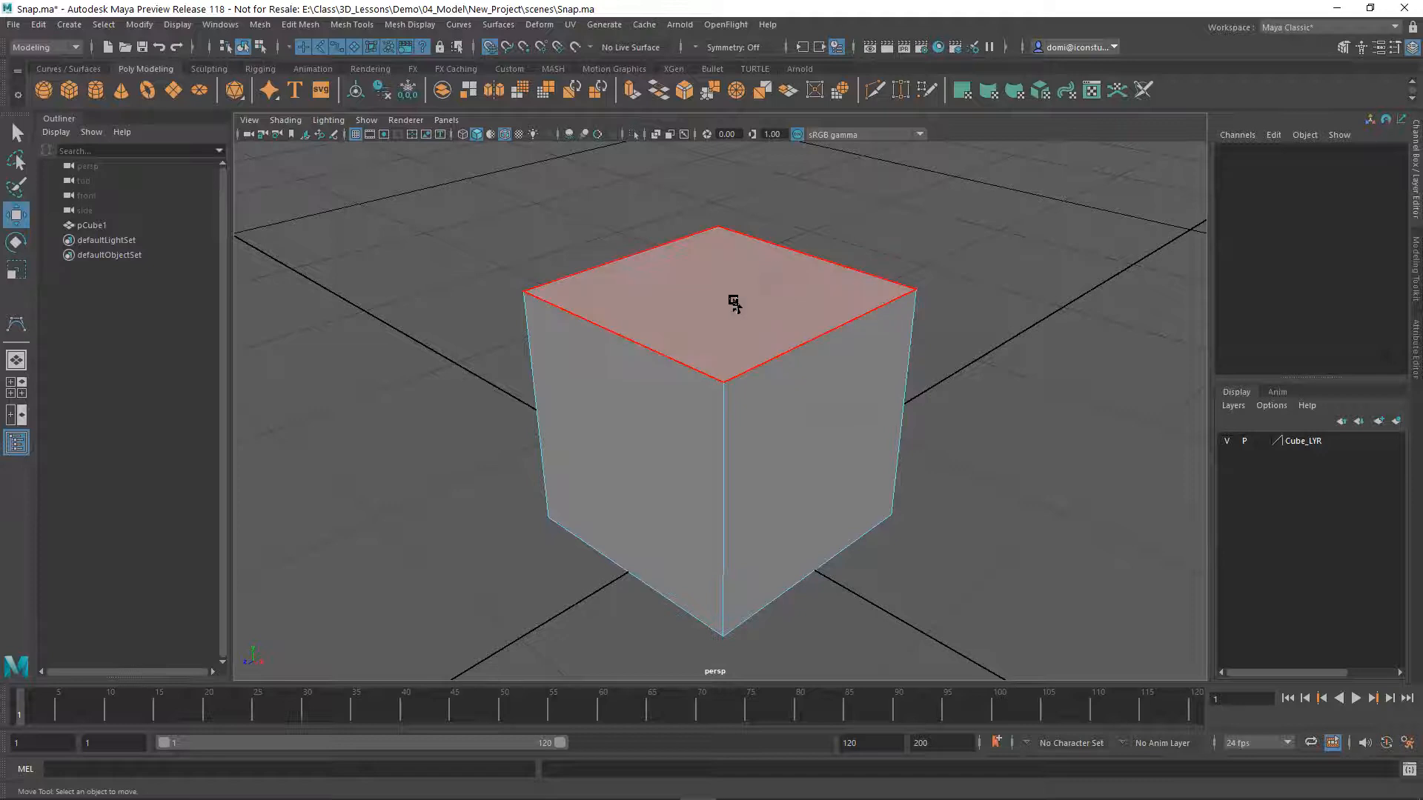
Return the cube from component to object selection mode, and select and deselect it as a whole
right_click_drag(732, 304, 729, 255)
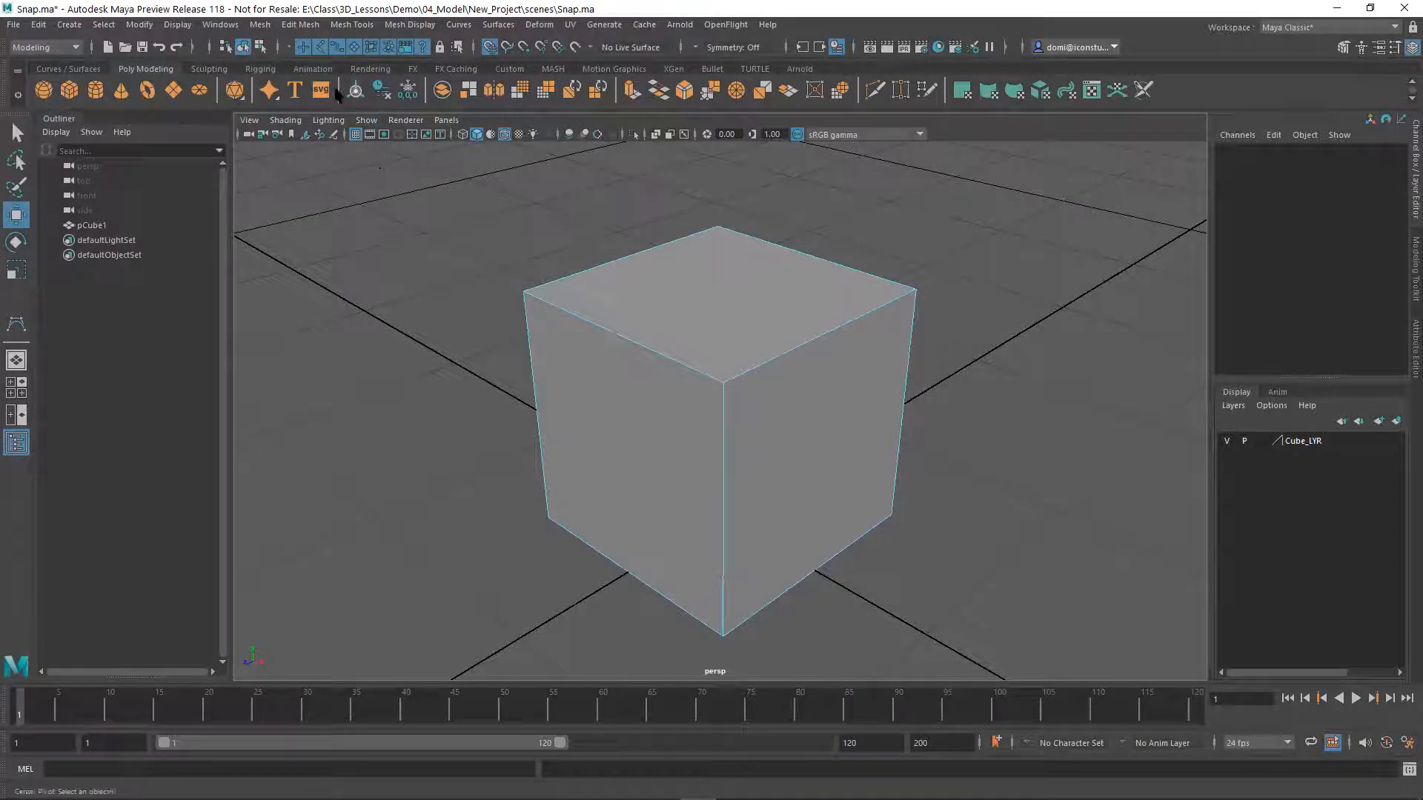
left_click(259, 48)
left_click(243, 46)
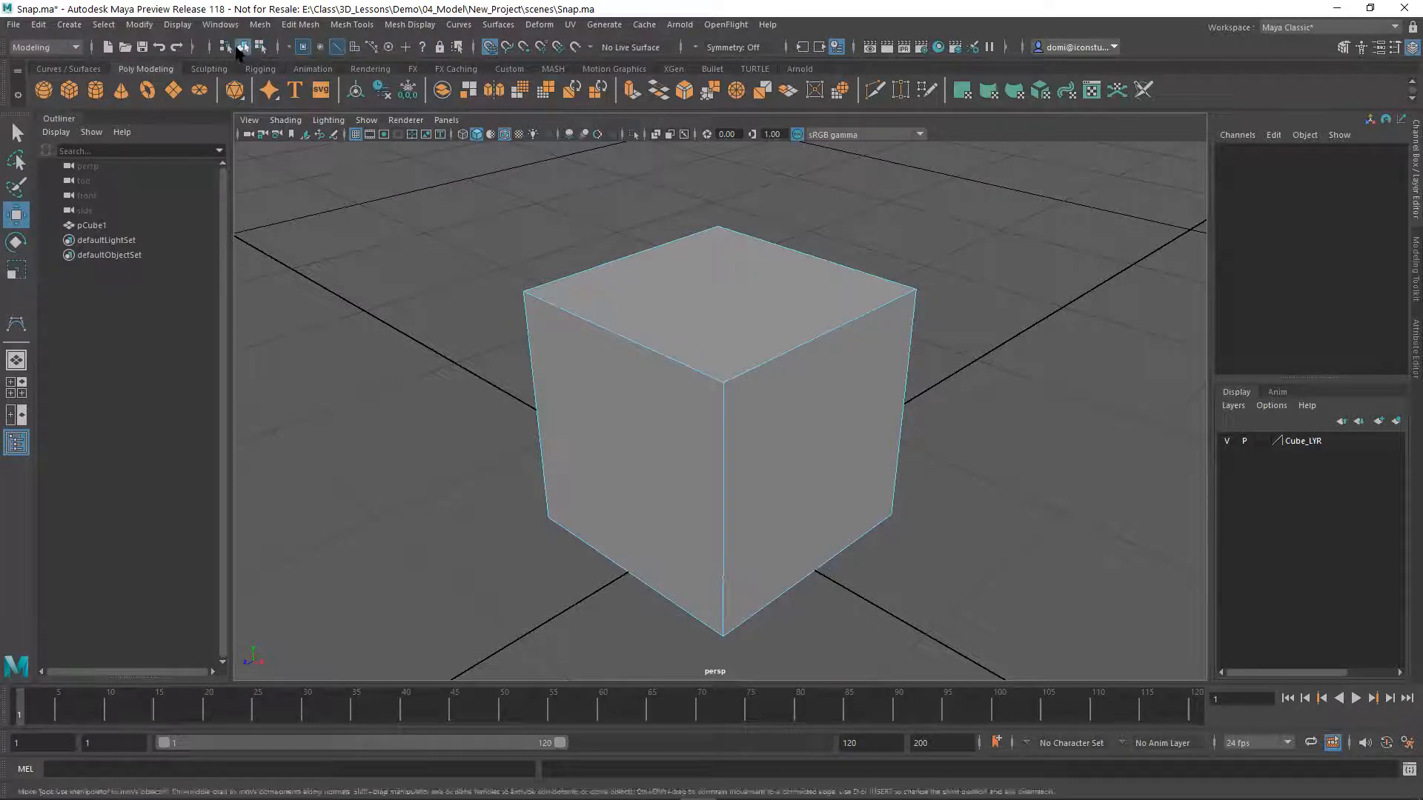
left_click(1059, 379)
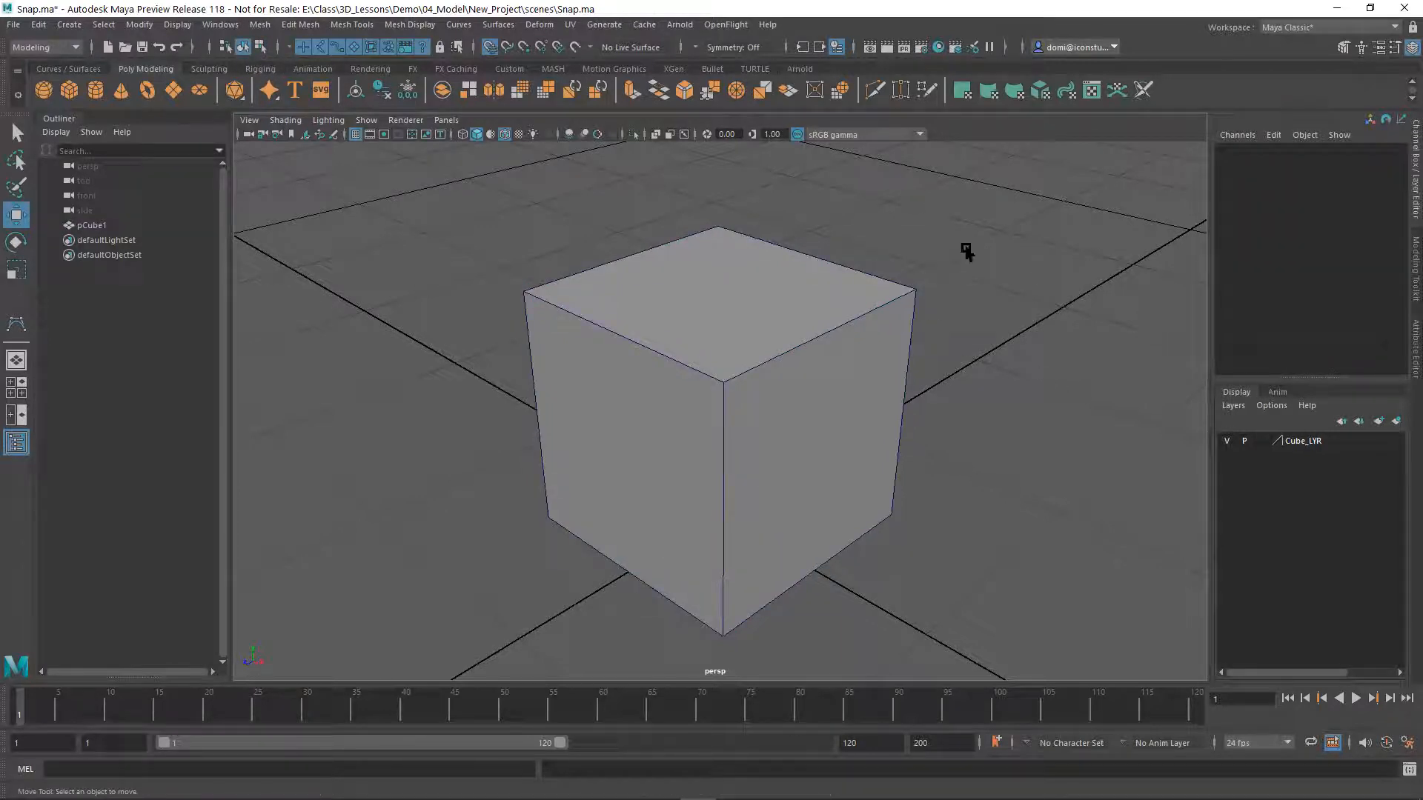
left_click(565, 313)
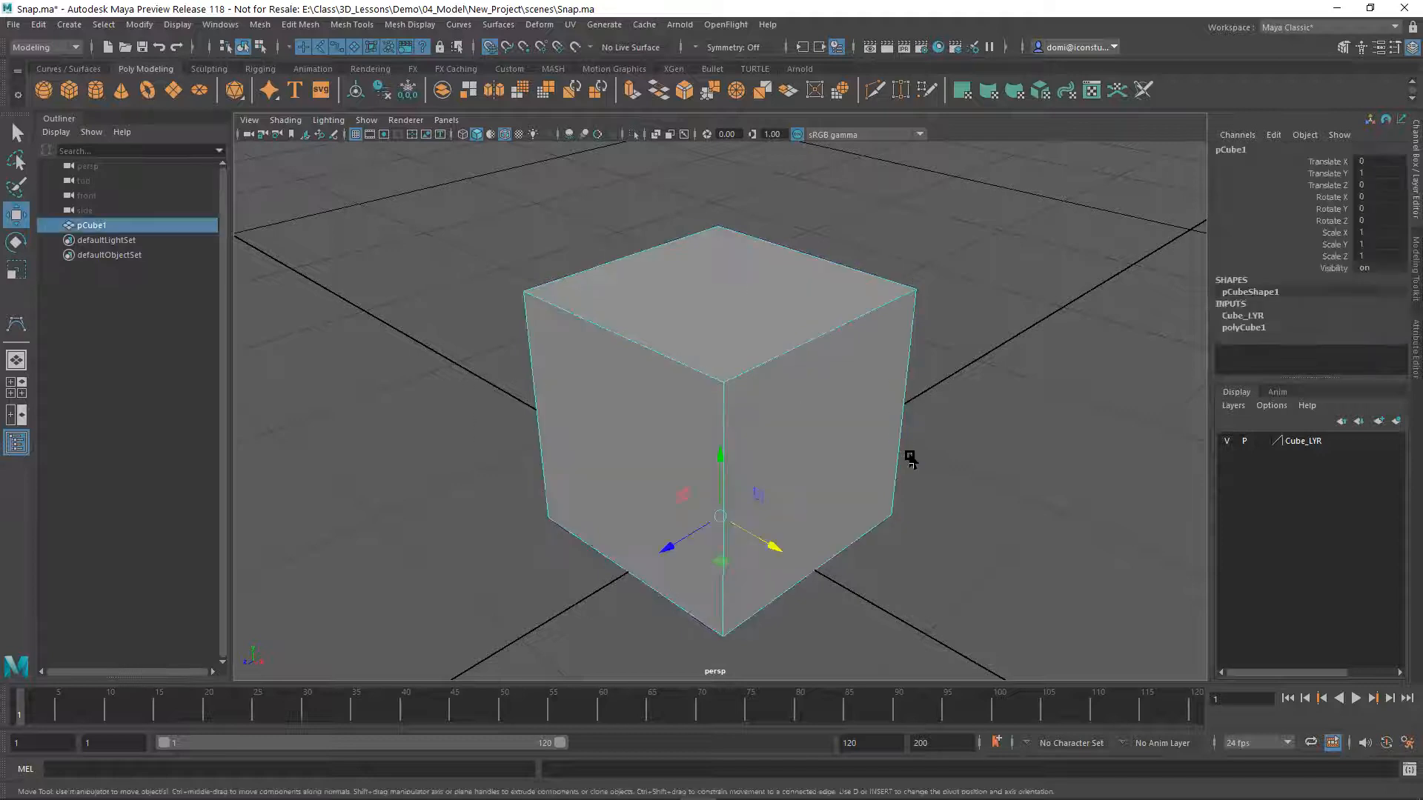
left_click(1033, 374)
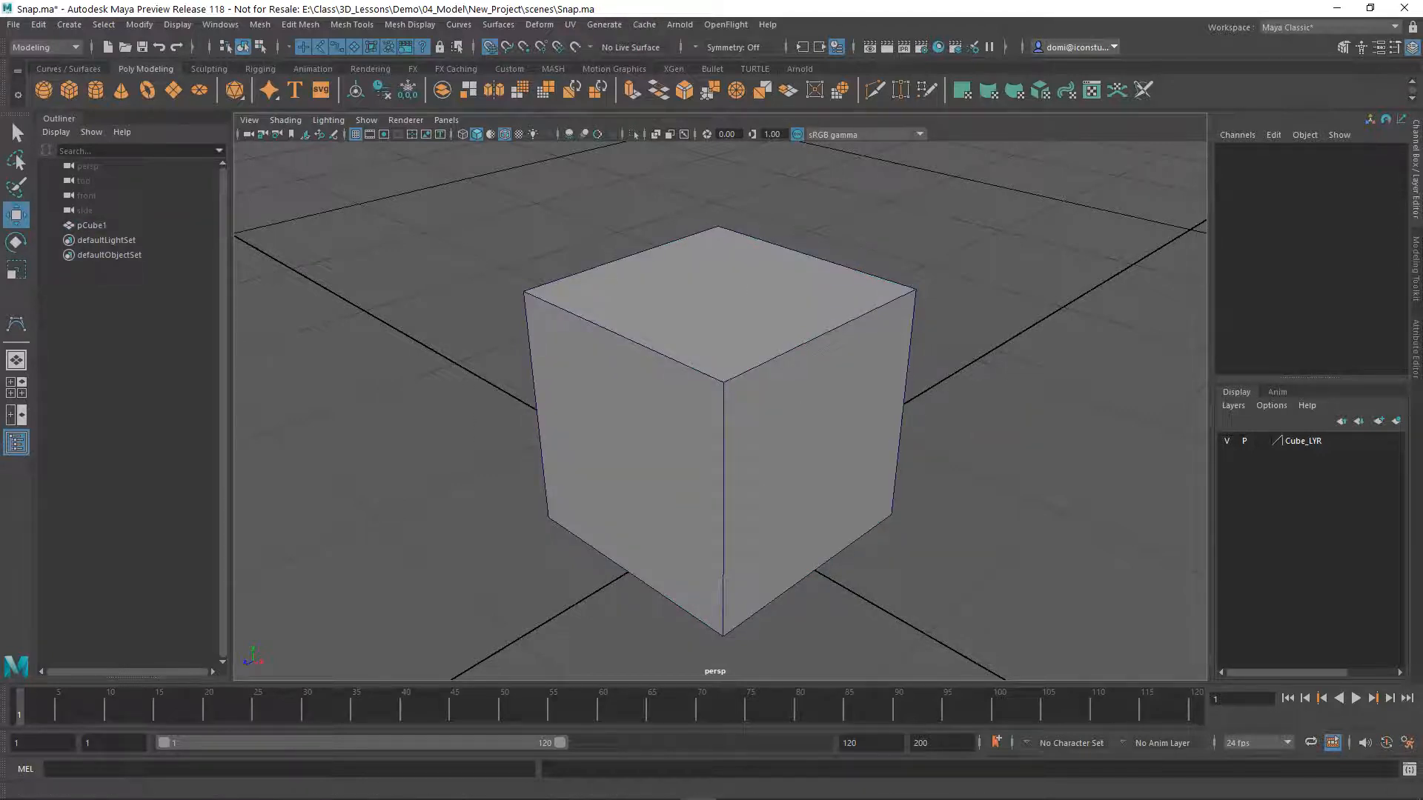
Activate the Select Tool, turn on polygon vertex display for the cube, and box-select the cube around one upper corner
left_click(16, 134)
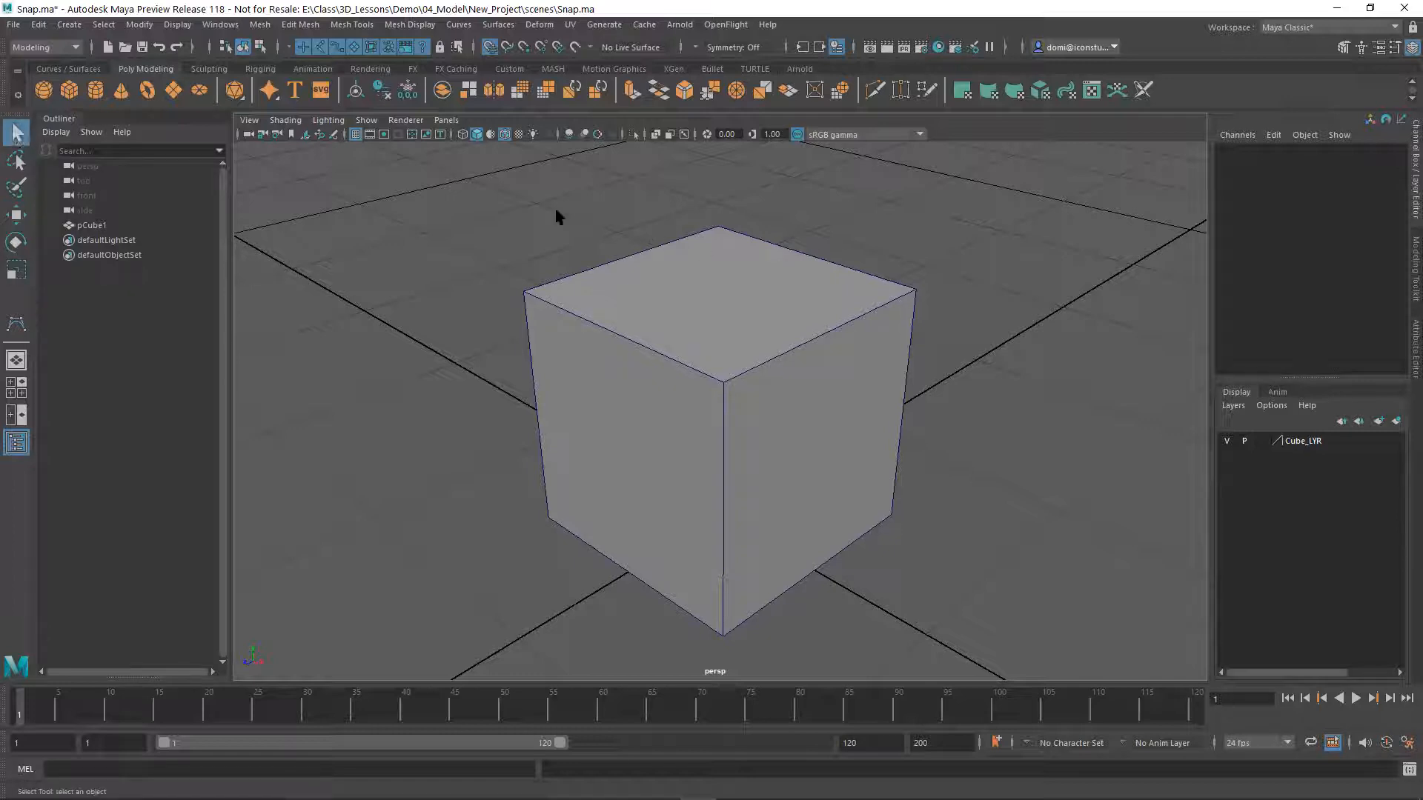
left_click_drag(496, 209, 1043, 464)
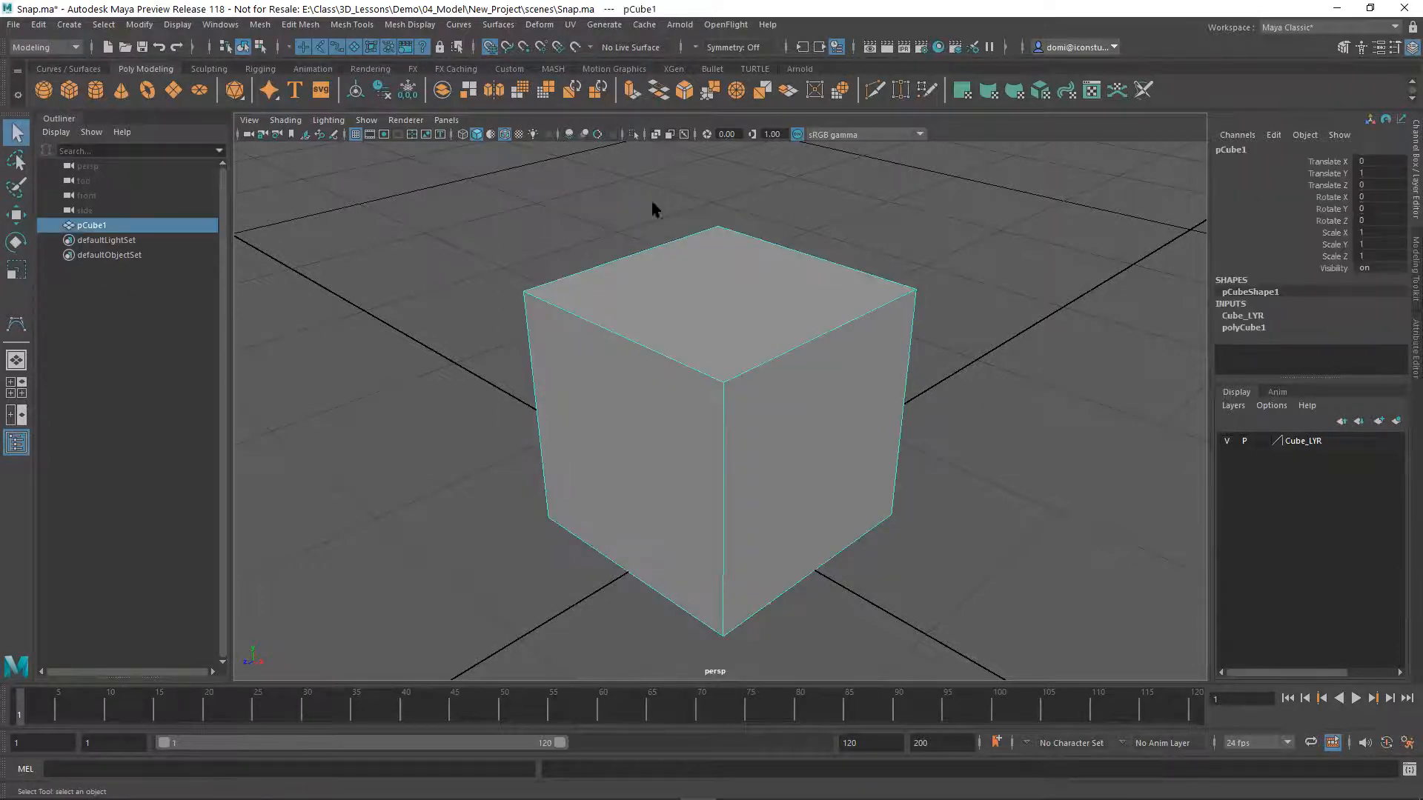
left_click(177, 24)
mouse_move(192, 217)
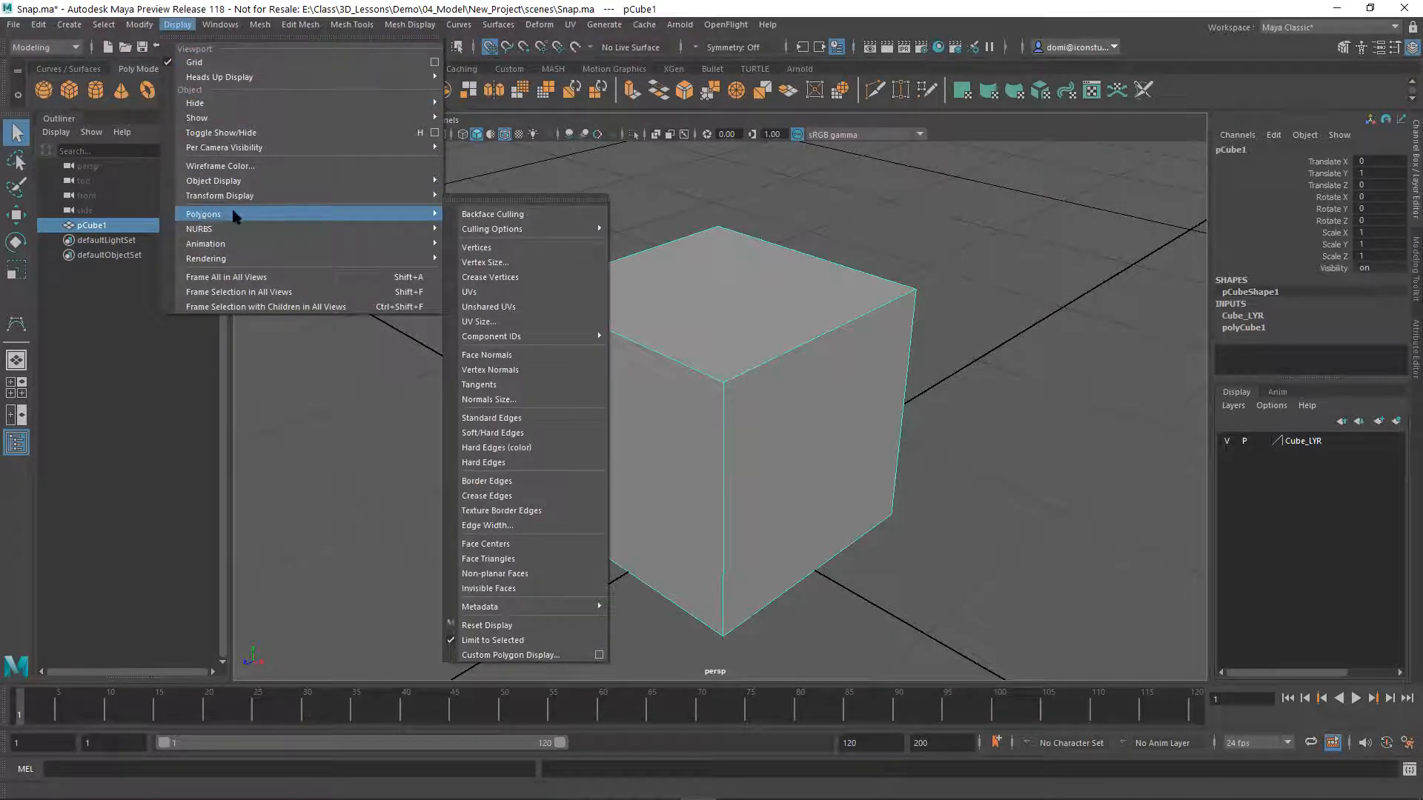
mouse_move(220, 190)
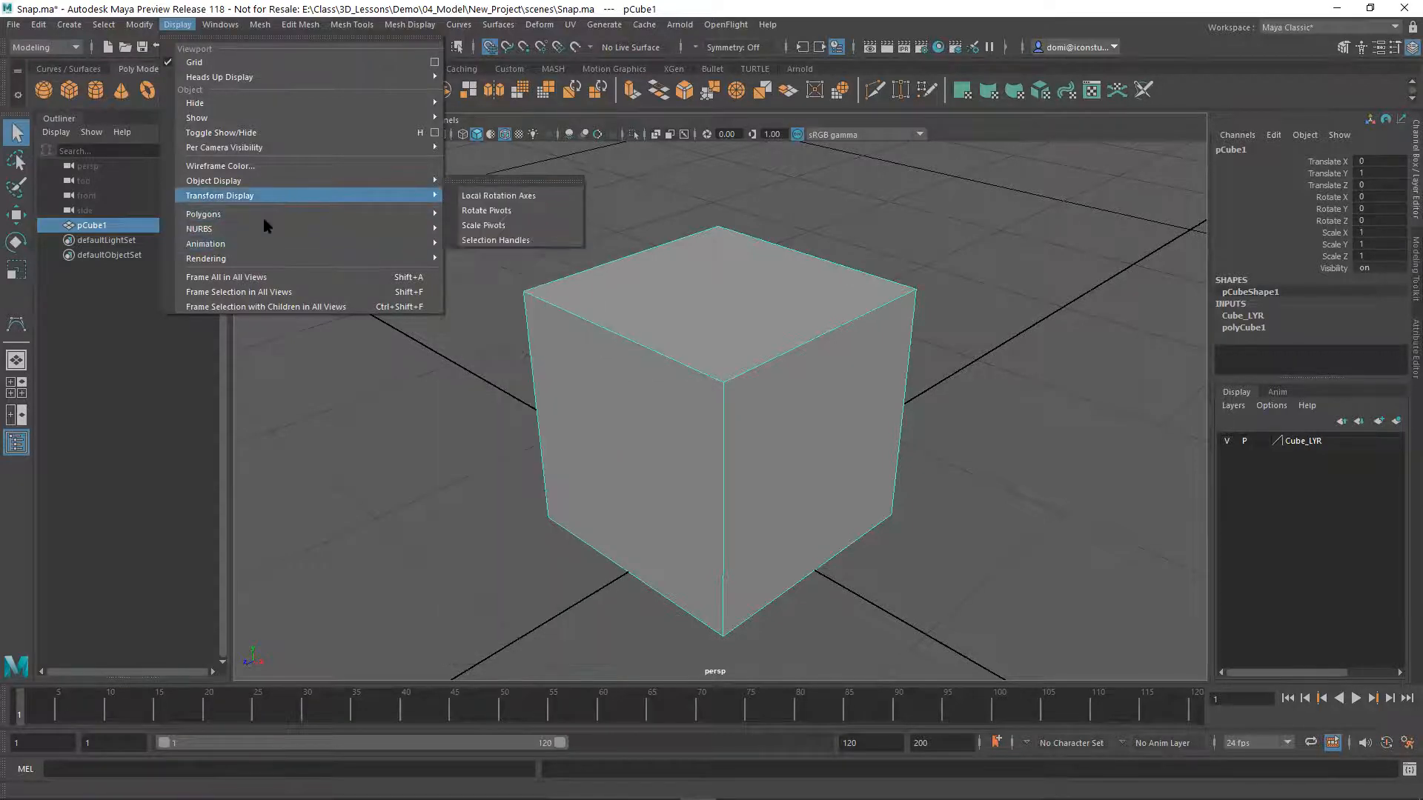
mouse_move(320, 216)
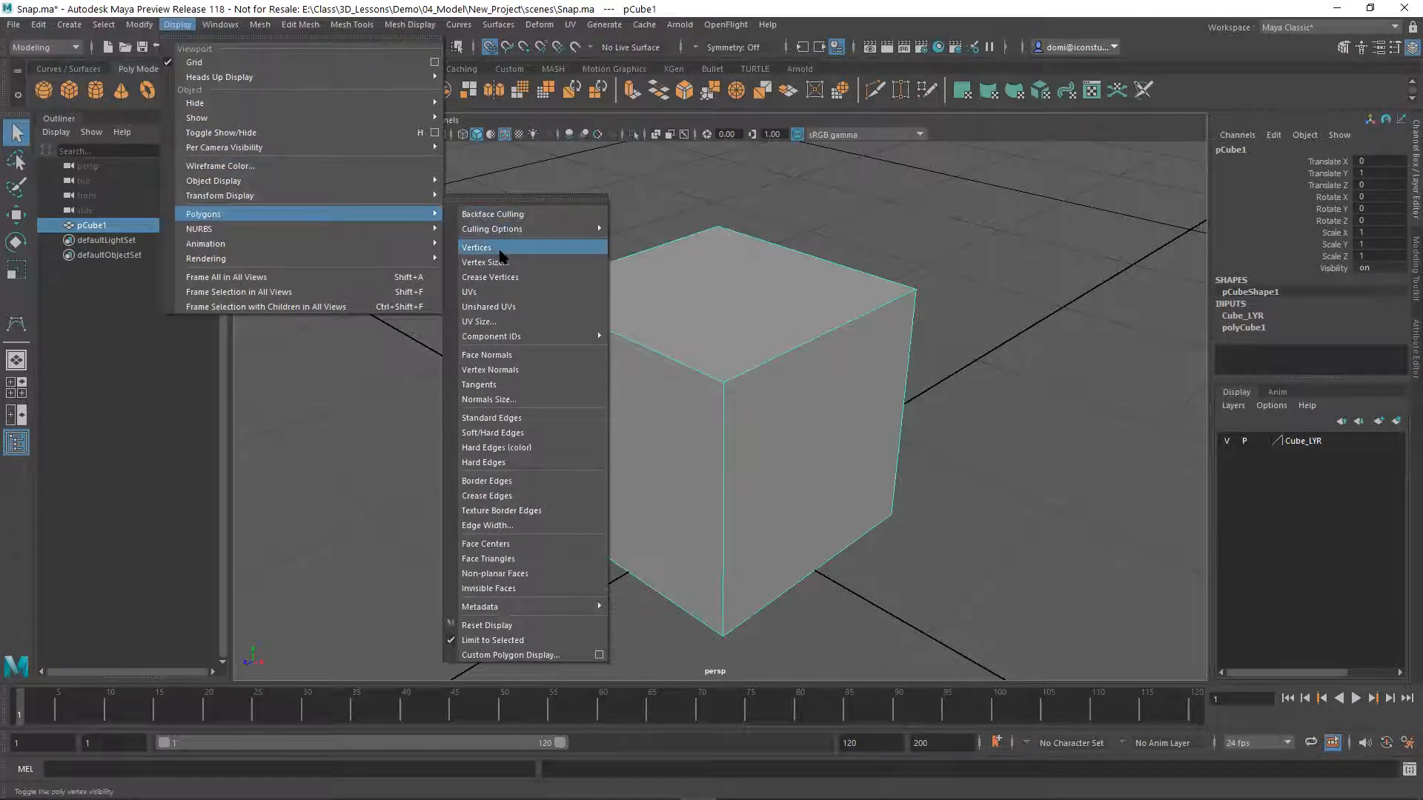
left_click(499, 250)
left_click(927, 282)
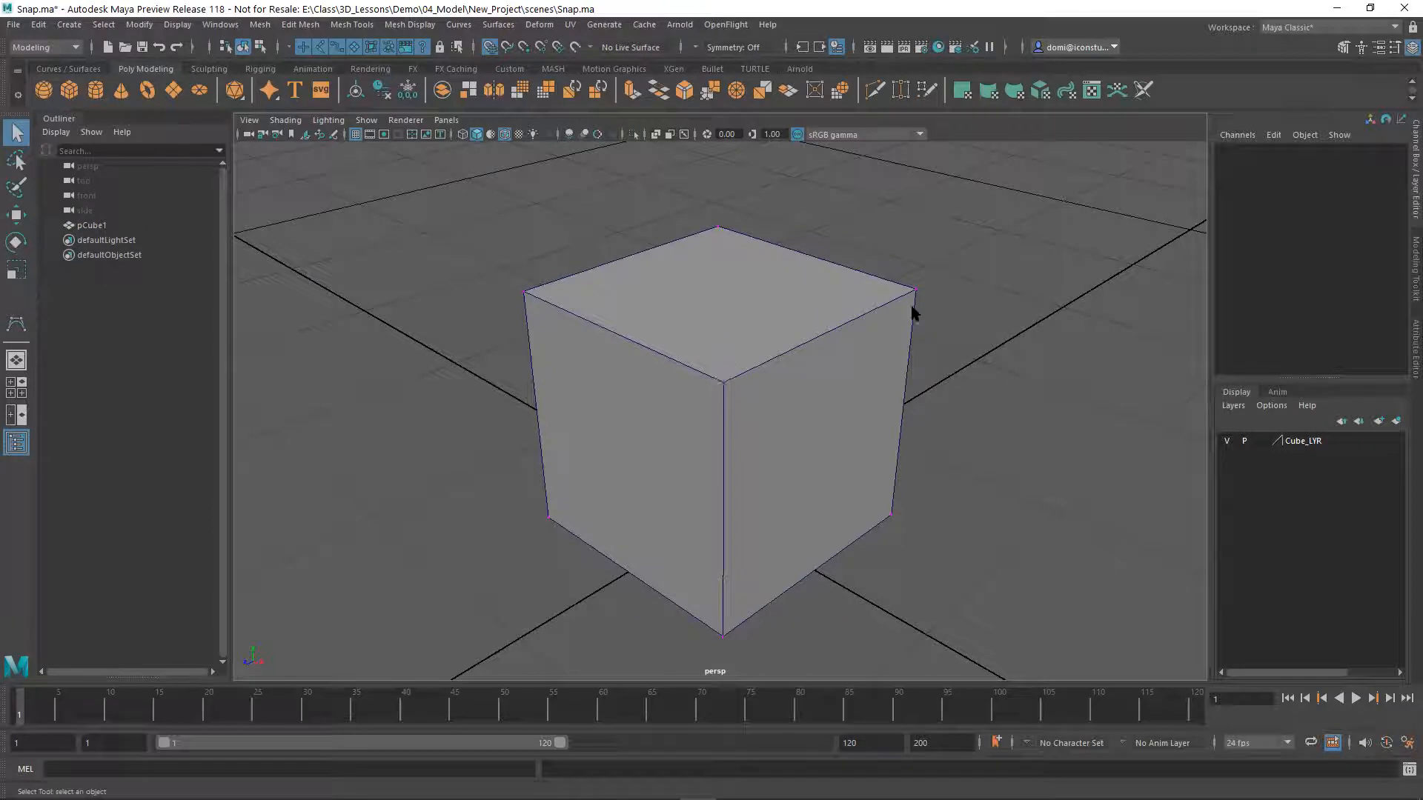
left_click_drag(893, 252, 945, 302)
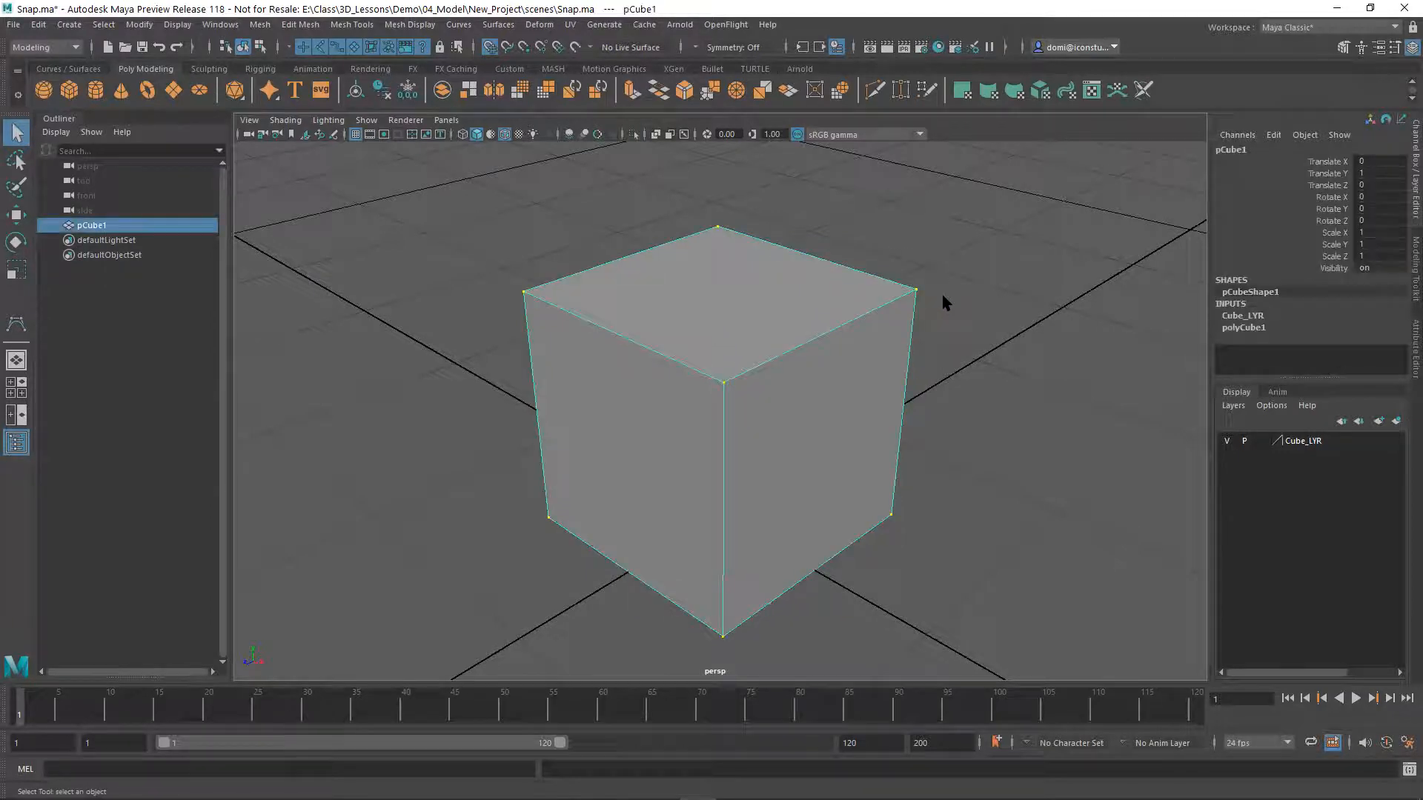
Reselect the cube by box-selecting one upper corner, and switch to component selection with vertices as the selectable type
left_click(933, 247)
left_click_drag(865, 235, 941, 349)
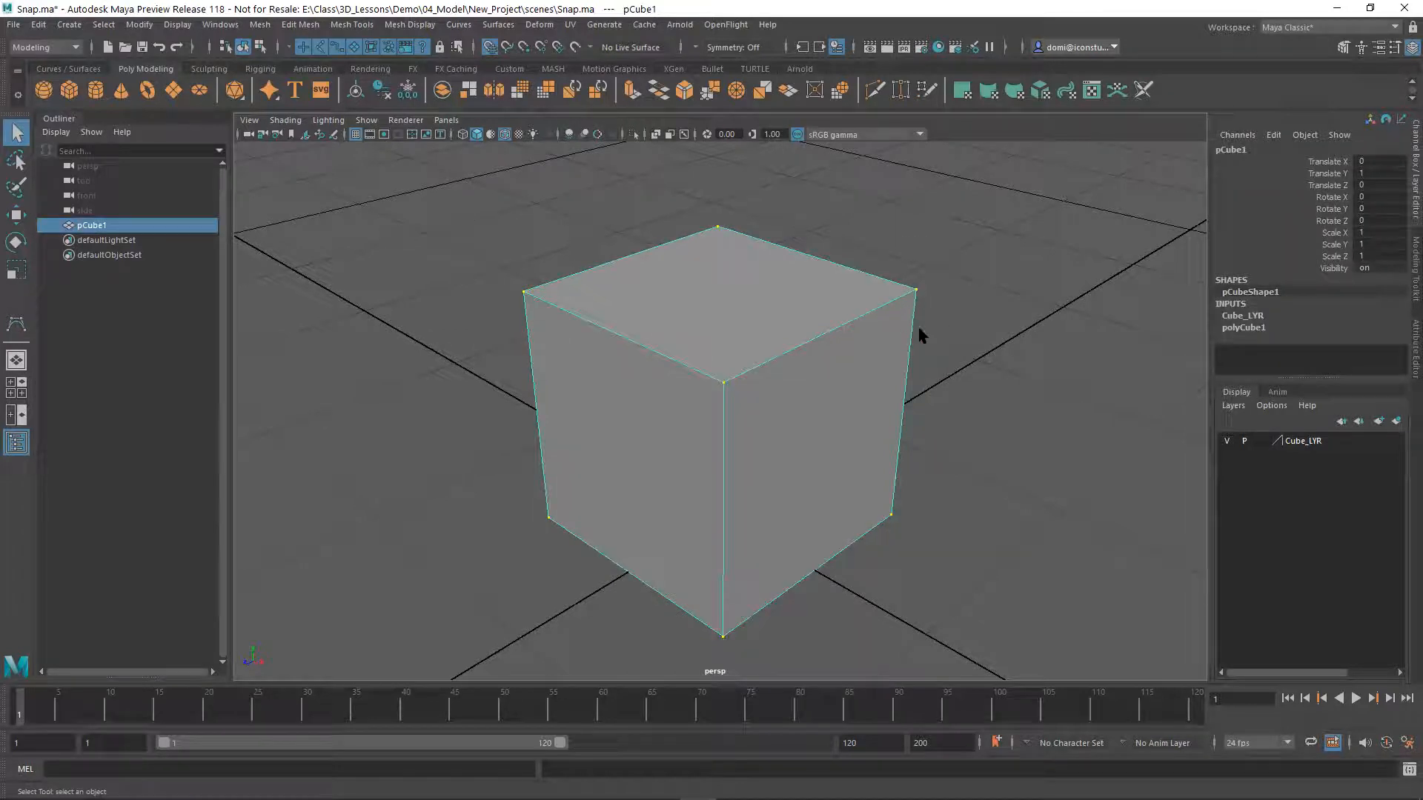
left_click(259, 46)
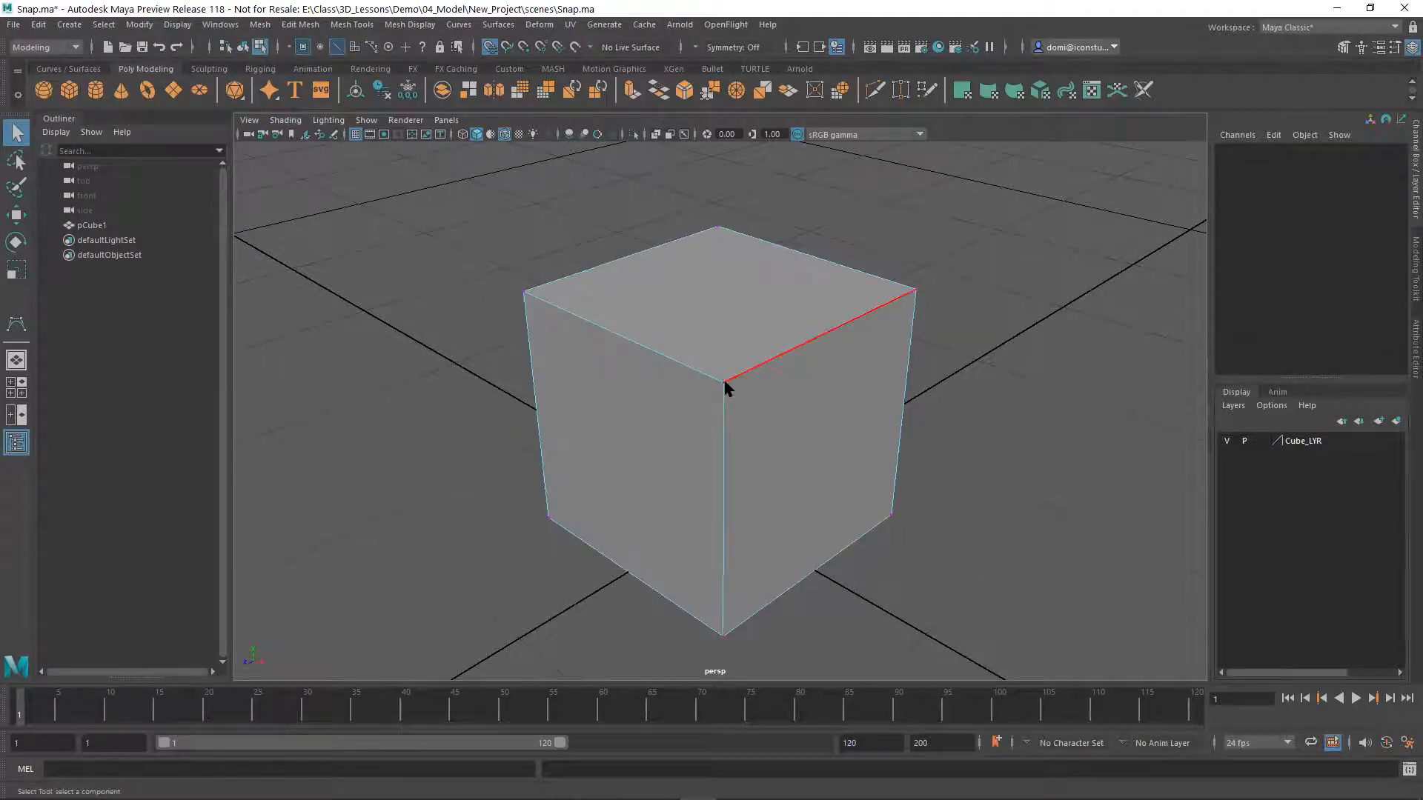
right_click(827, 338)
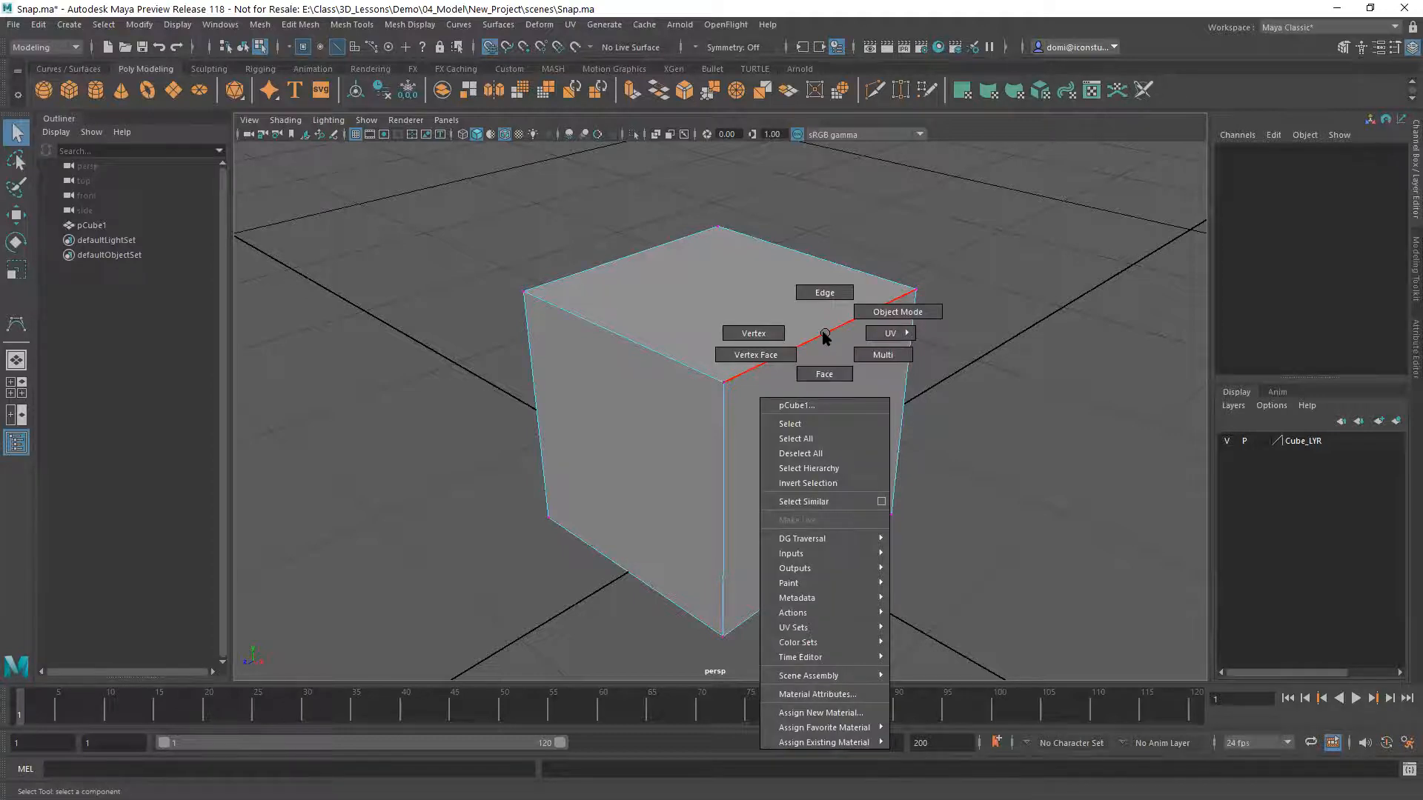
right_click_drag(828, 338, 771, 330)
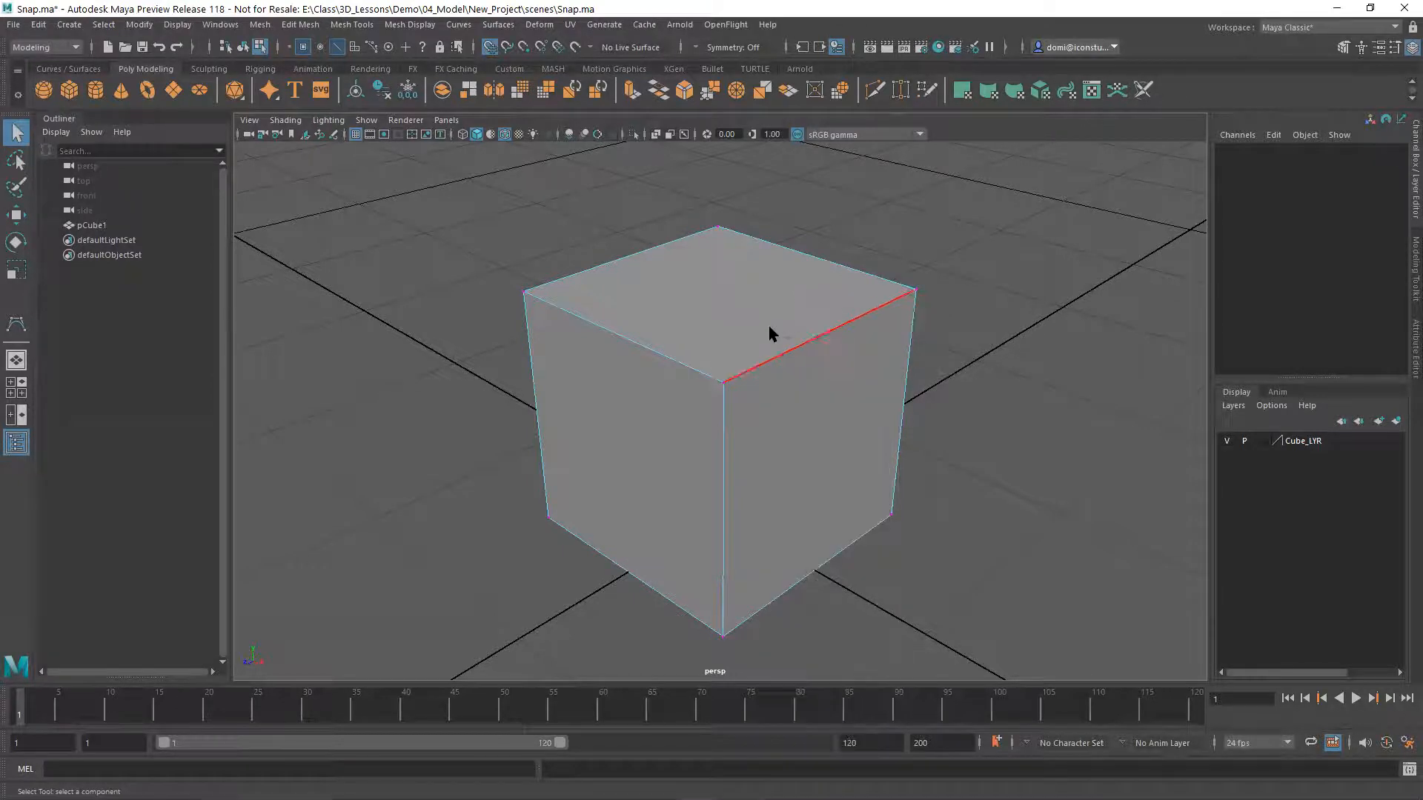
Select the cube's near upper corner vertex and its far upper corner vertex one after another, and clear the selection
left_click(723, 383)
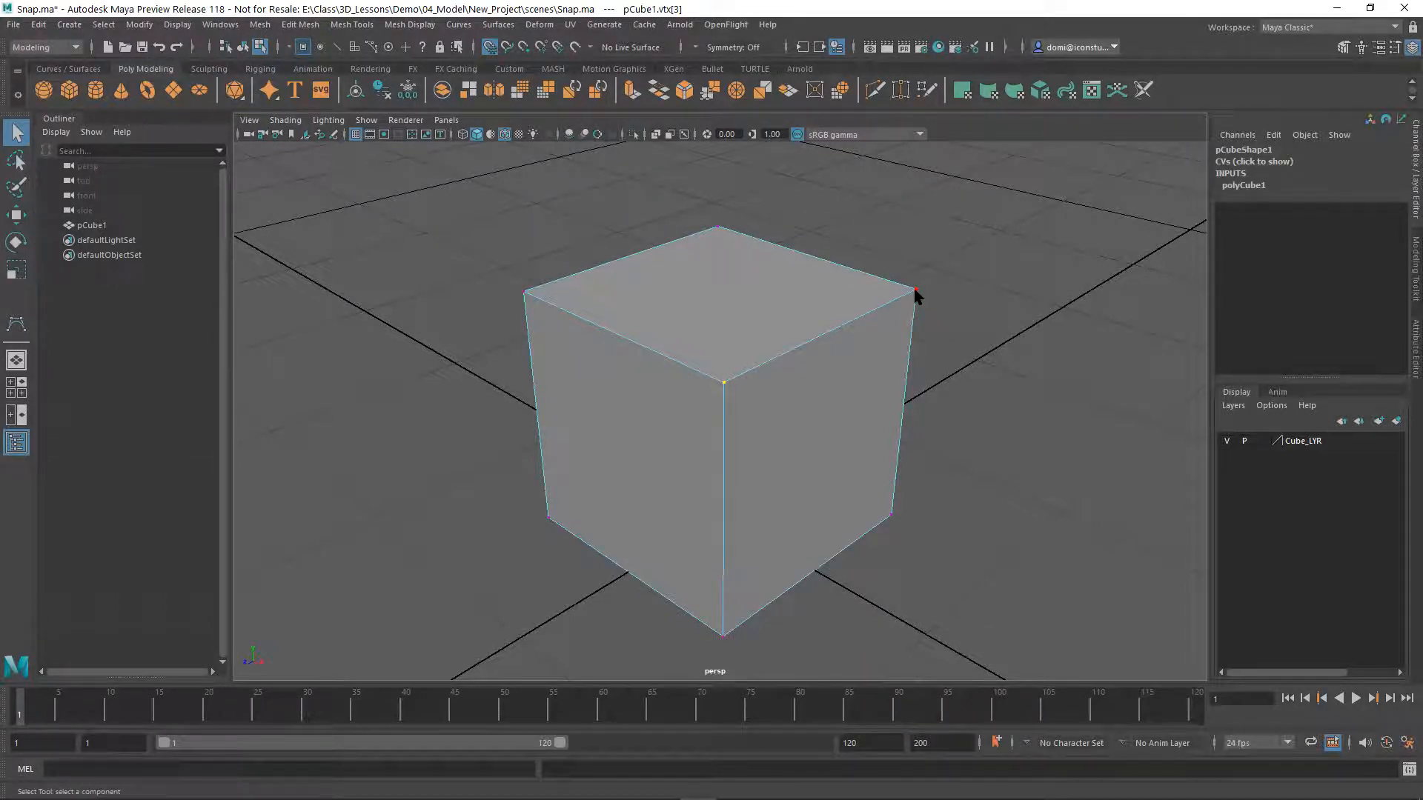
left_click(717, 227, "shift")
left_click(994, 415)
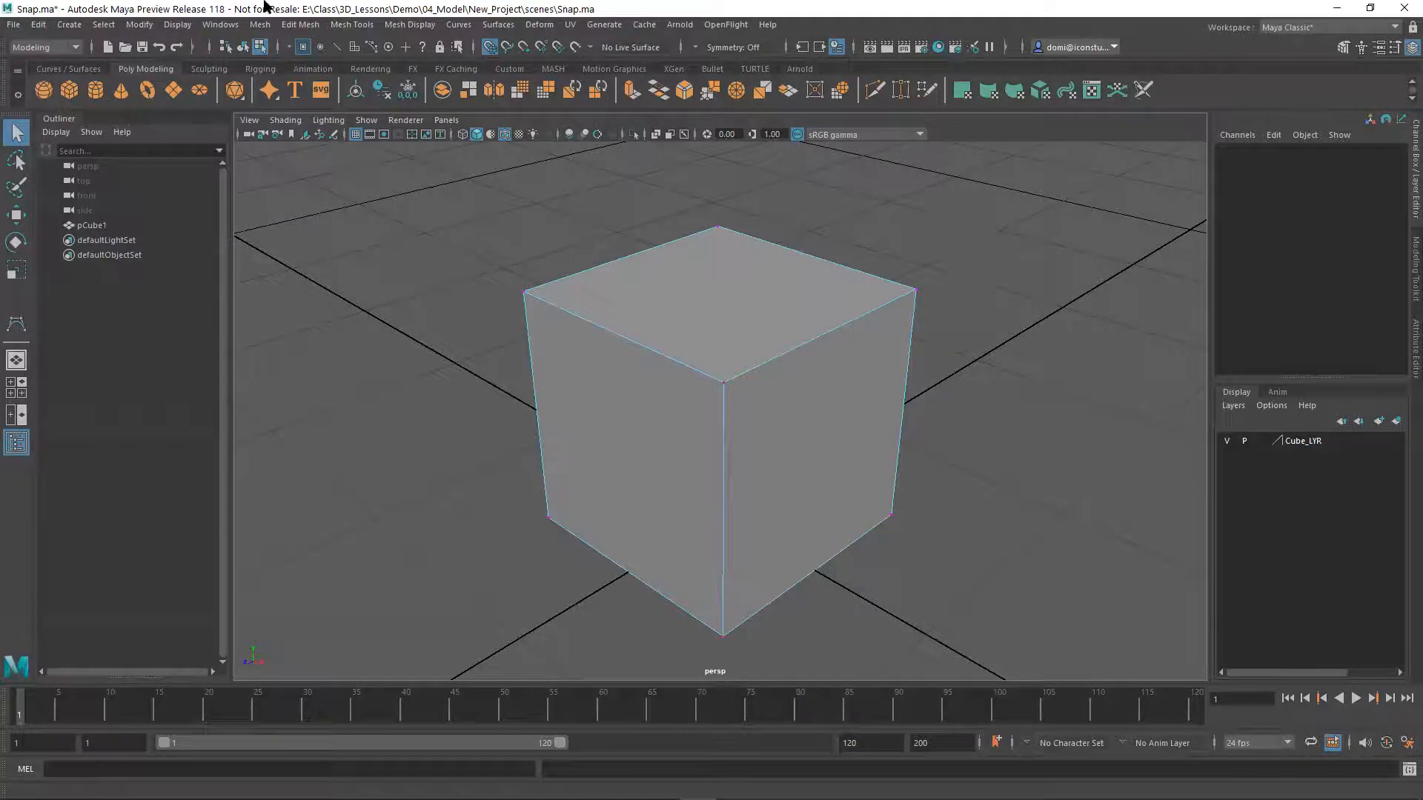
Return to object selection mode, box-select the whole cube and activate the Move Tool
left_click(243, 46)
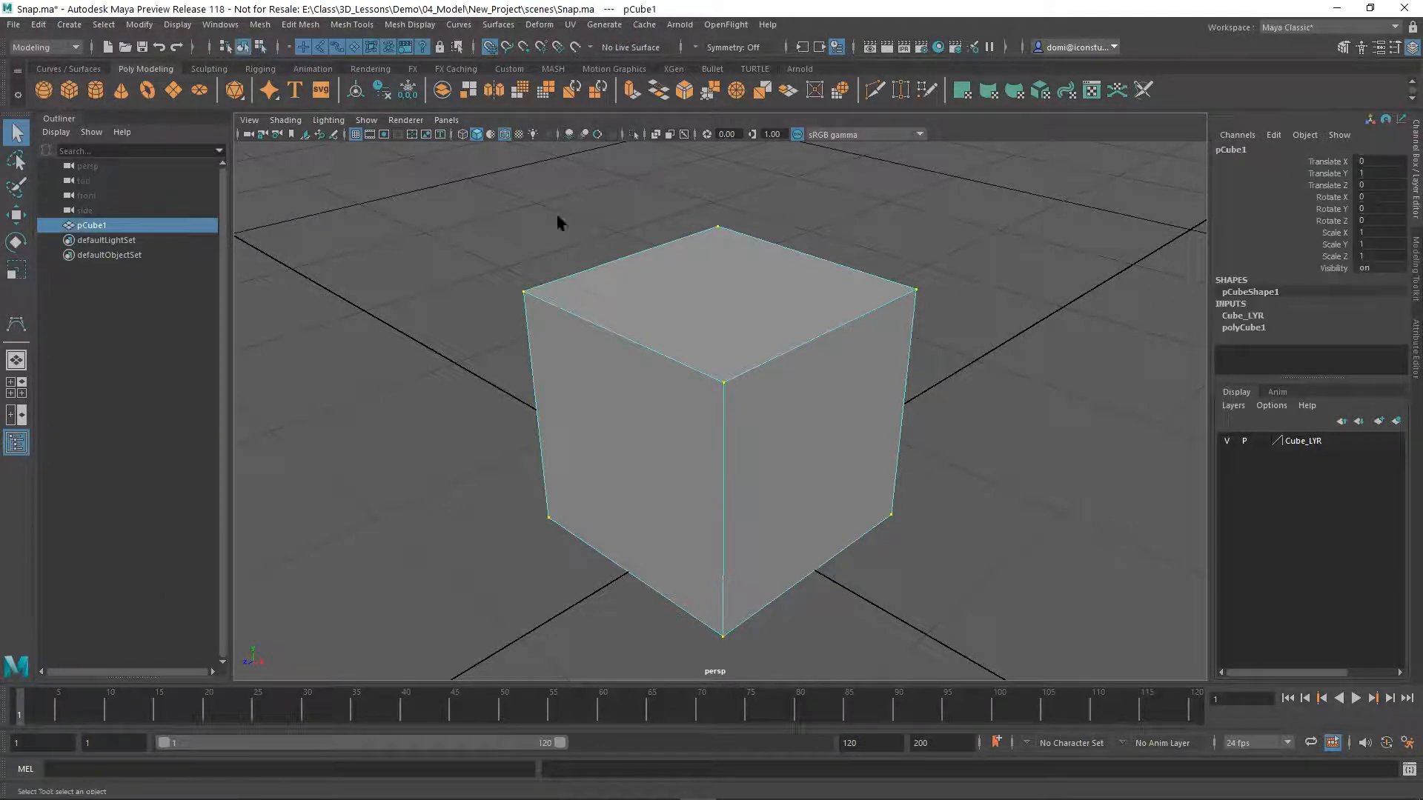
left_click(959, 246)
left_click_drag(486, 220, 1053, 473)
left_click(16, 216)
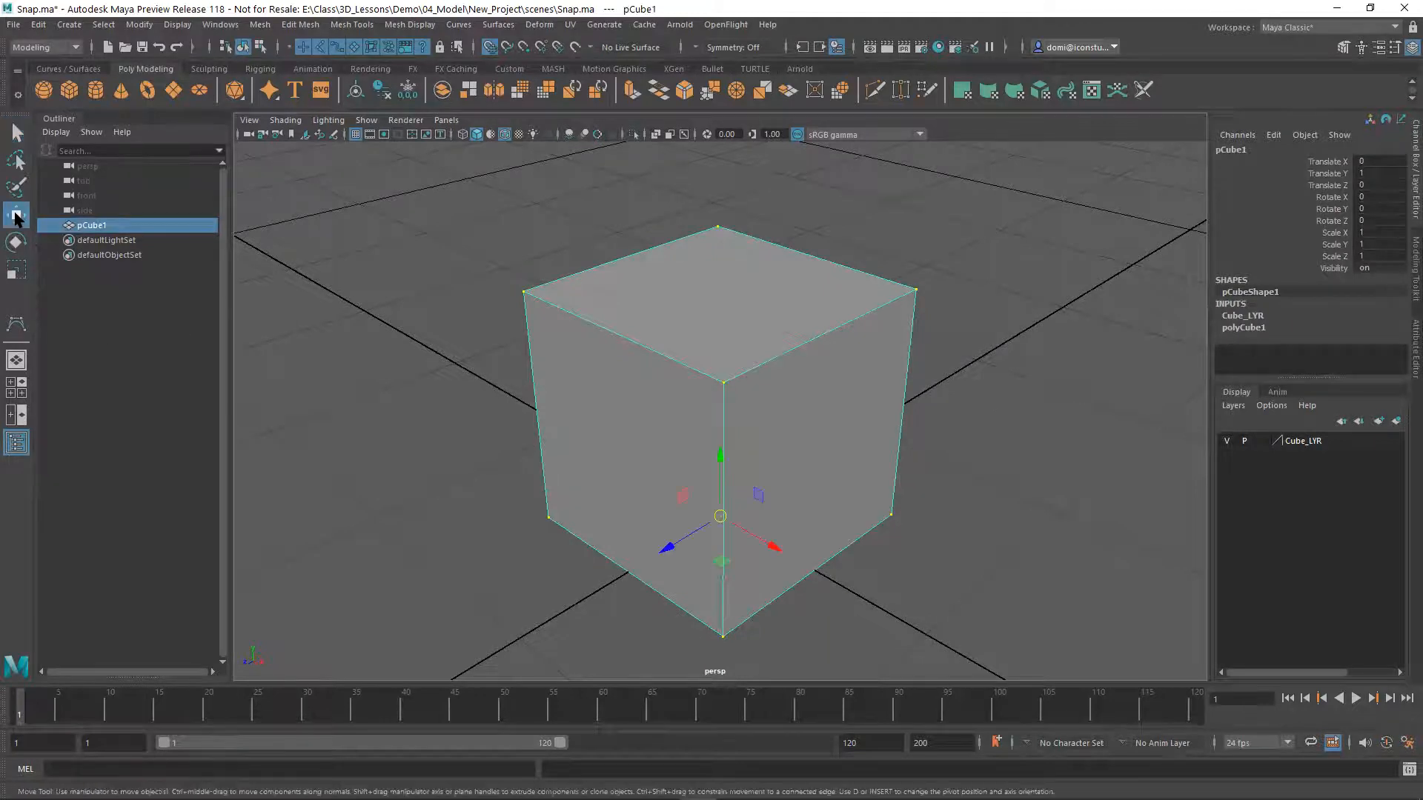
Turn off snapping to grids and turn on snapping to points for the selected cube
left_click_drag(638, 495, 705, 470, "alt")
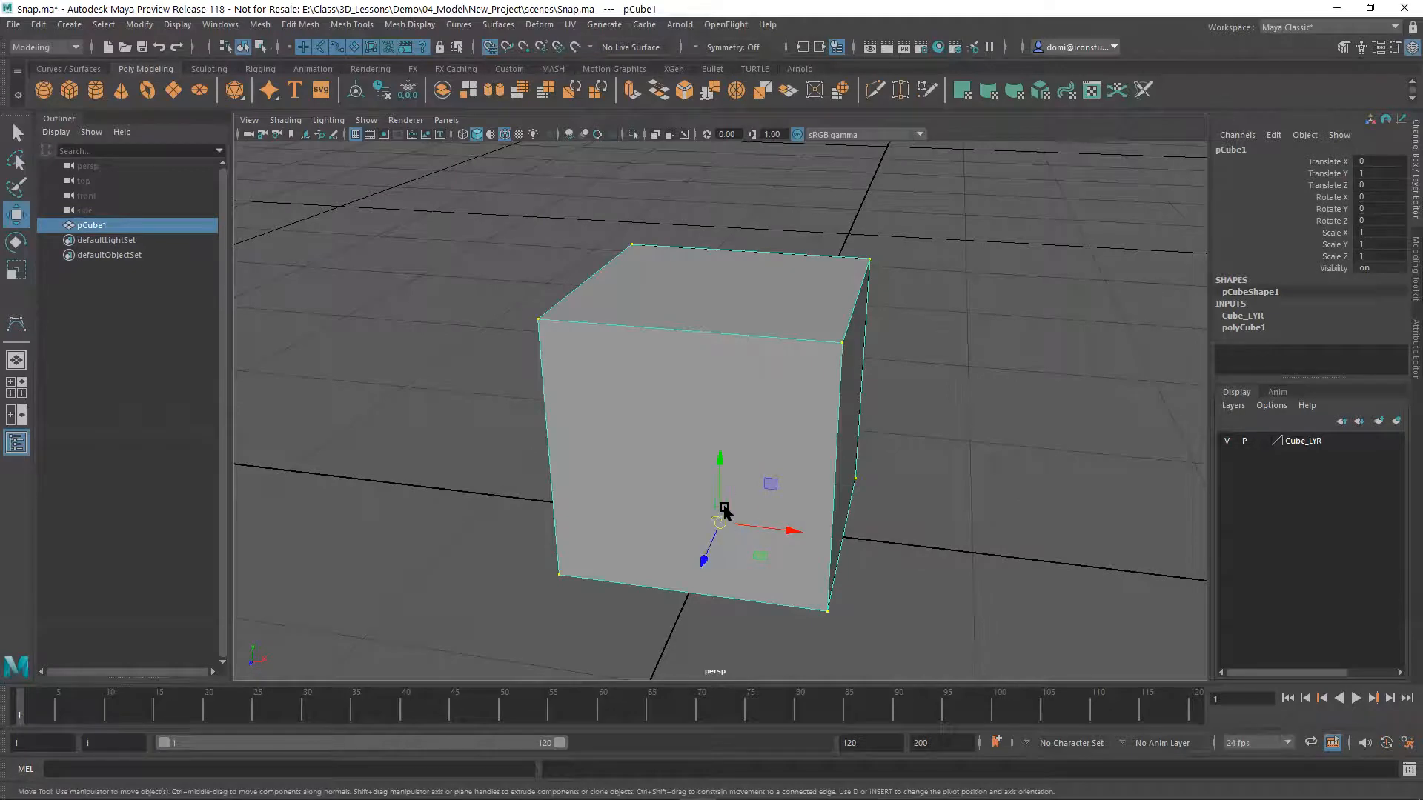
left_click_drag(728, 519, 735, 552, "alt")
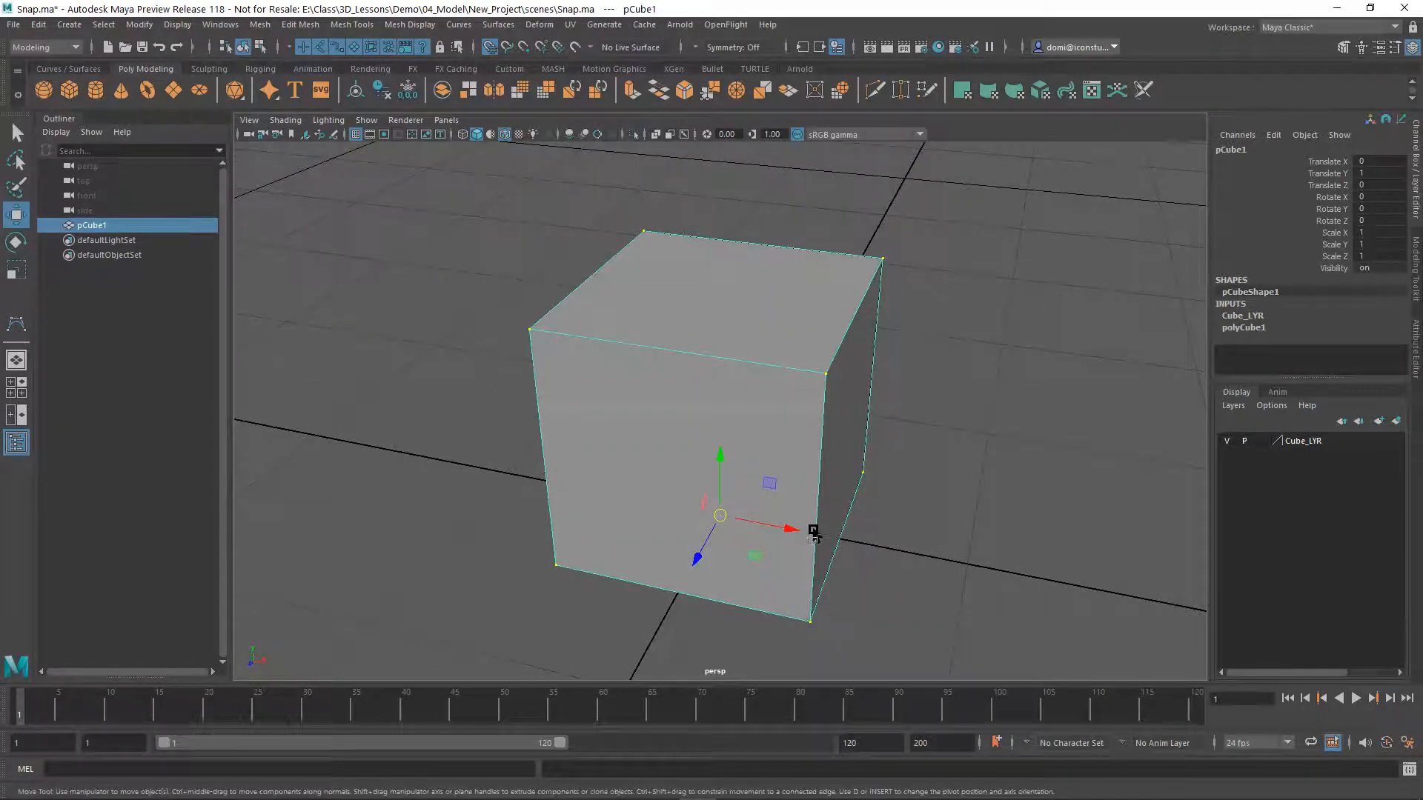
left_click_drag(814, 531, 816, 529, "alt")
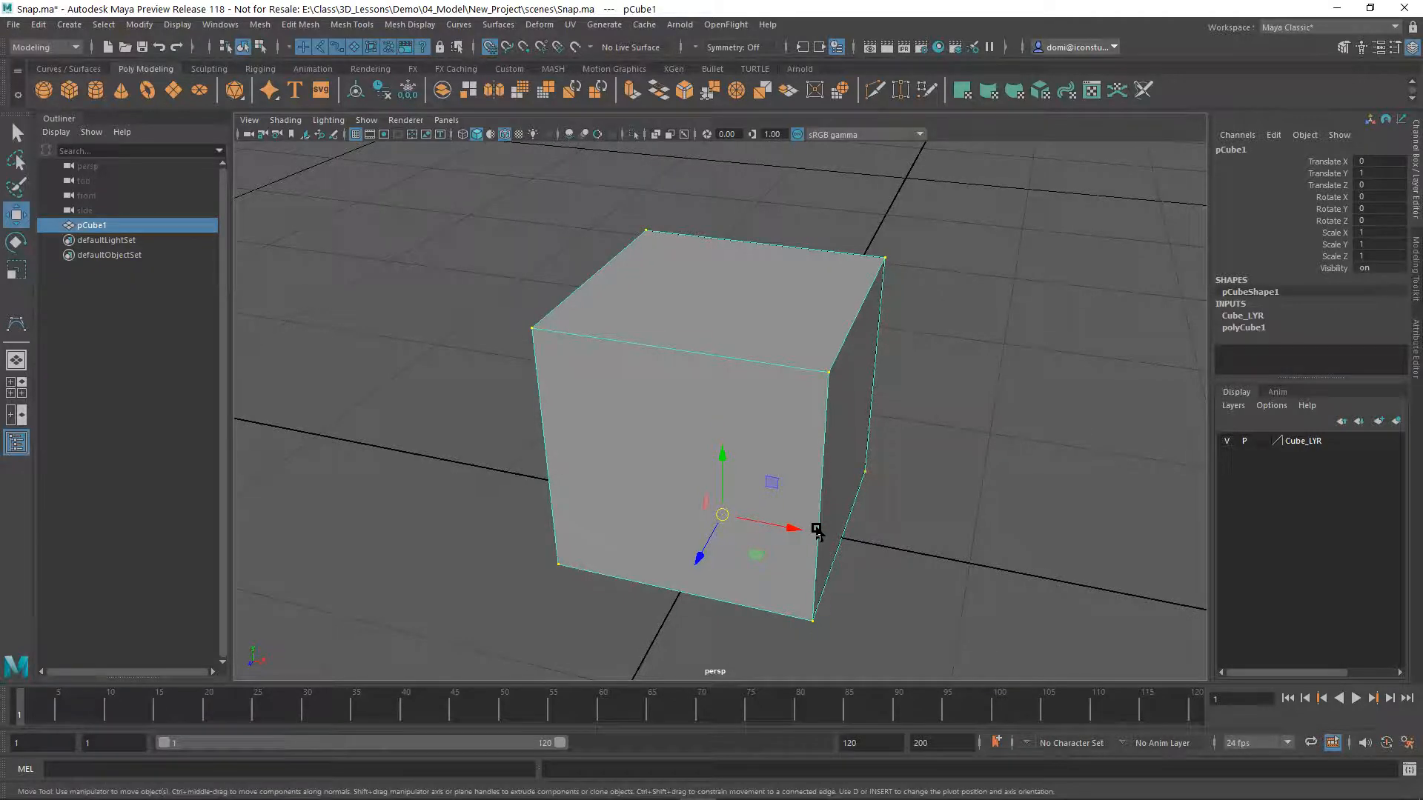
left_click_drag(940, 486, 995, 471, "alt")
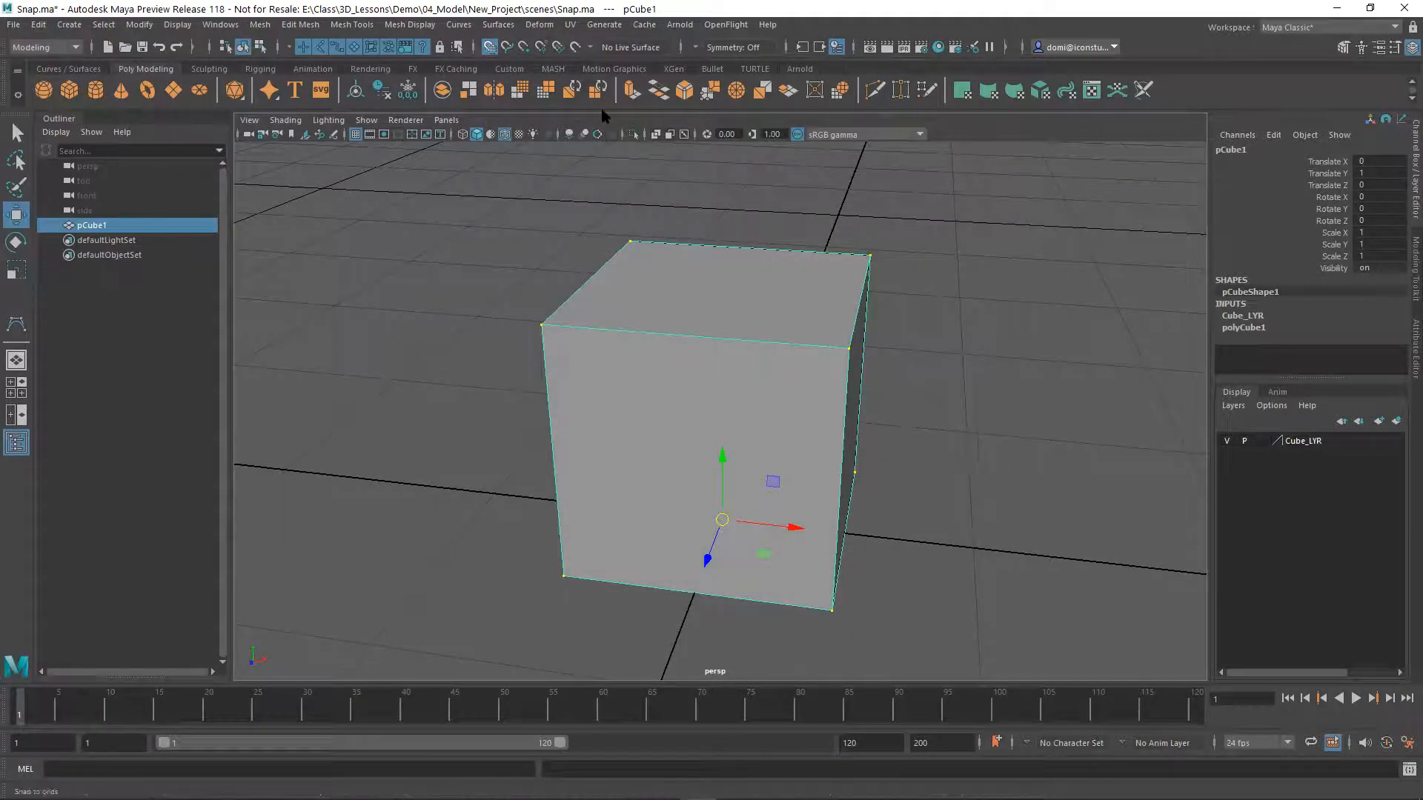
key("x")
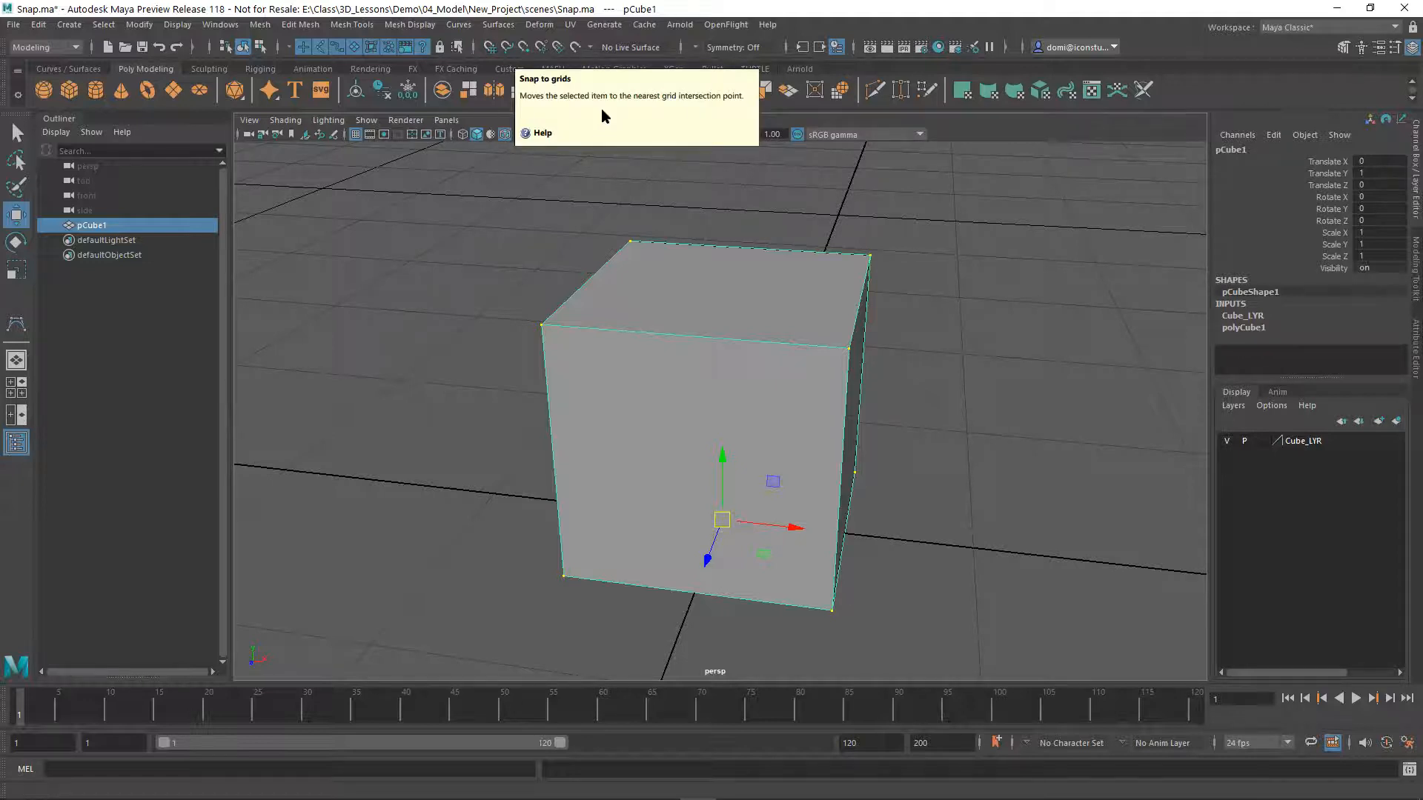
key("v")
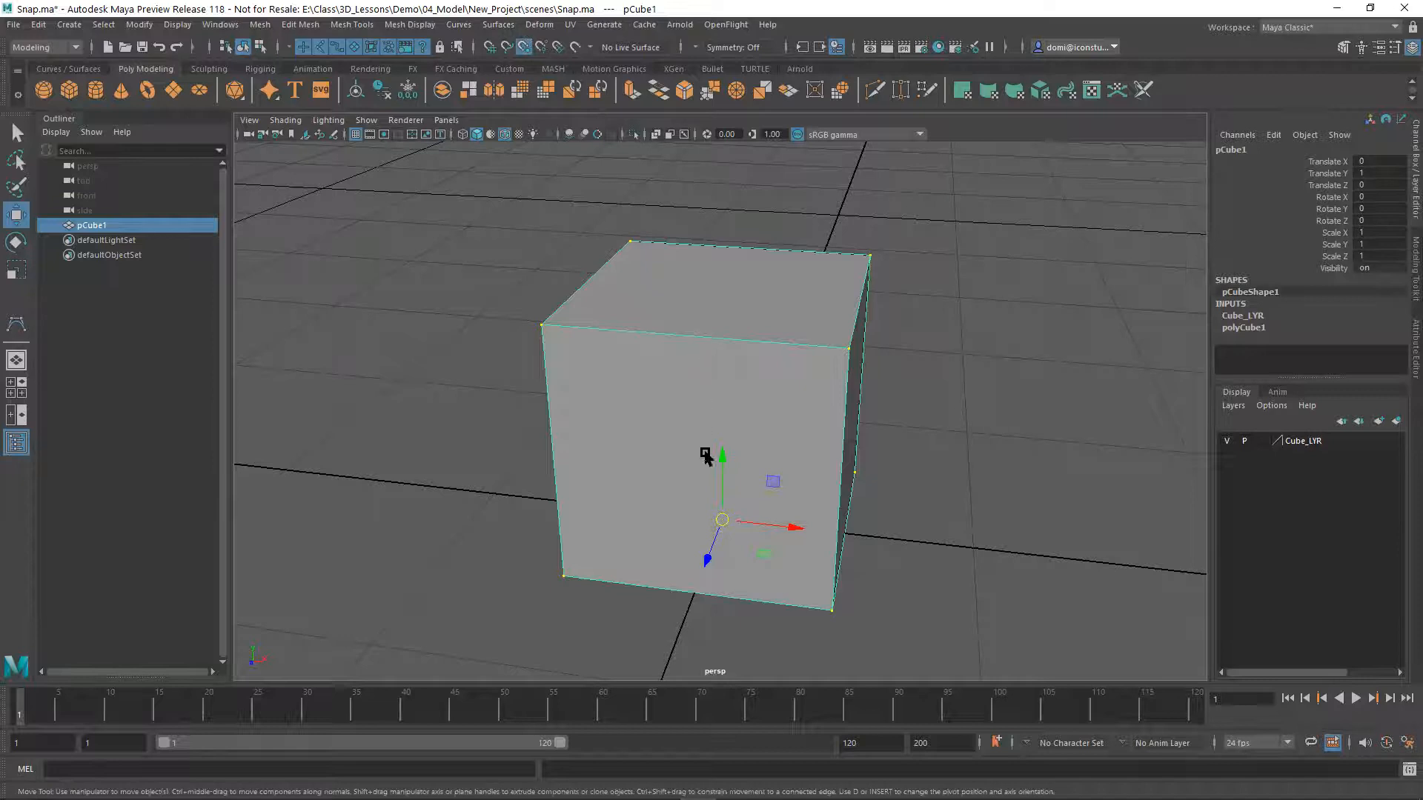
Edit the cube's pivot, snap it to the bottom corner vertex on the positive X and Z side, and leave pivot editing
key("d")
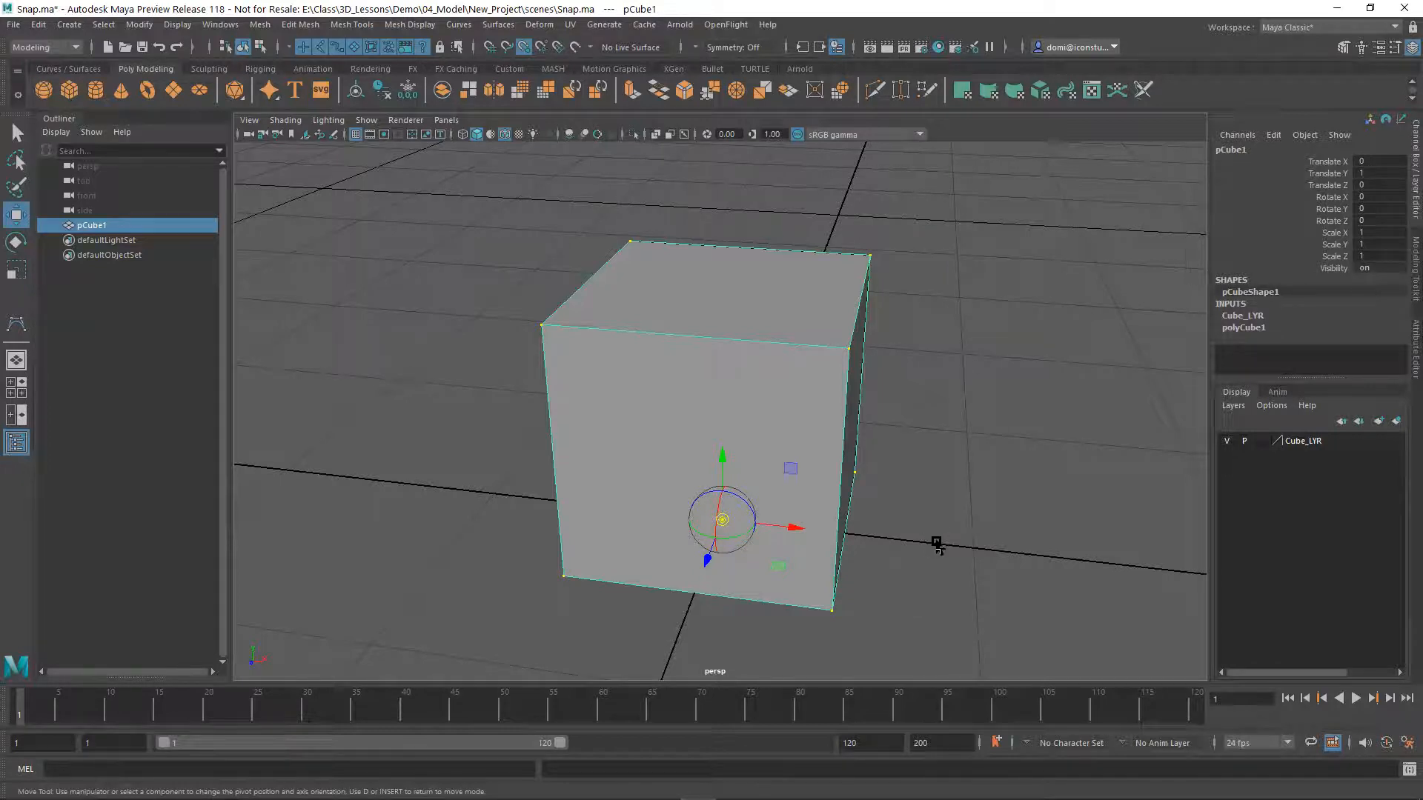
mouse_move(938, 545)
left_mouse_down("alt")
mouse_move(982, 502)
mouse_move(991, 454)
mouse_move(963, 546)
mouse_move(934, 542)
left_mouse_up("alt")
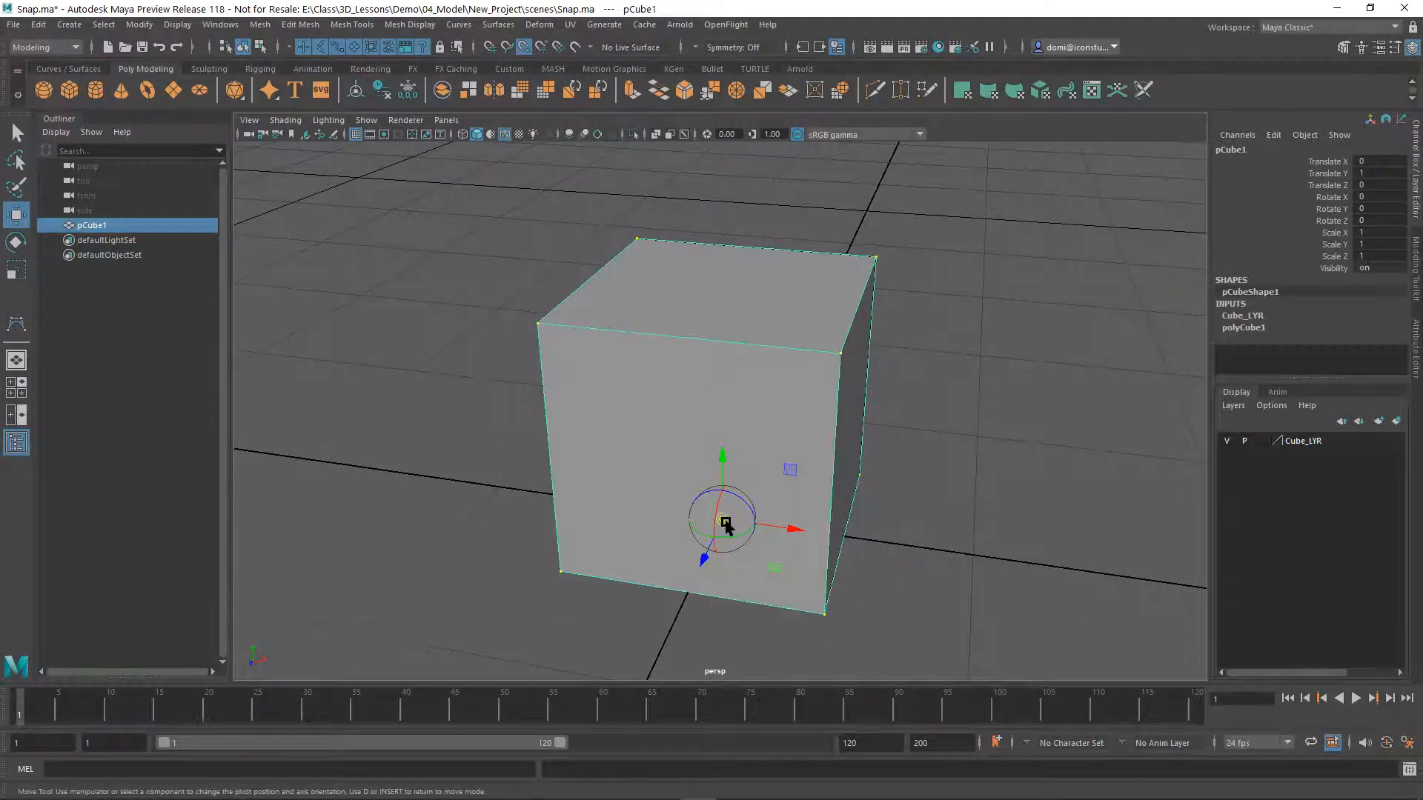
left_click_drag(721, 519, 741, 552)
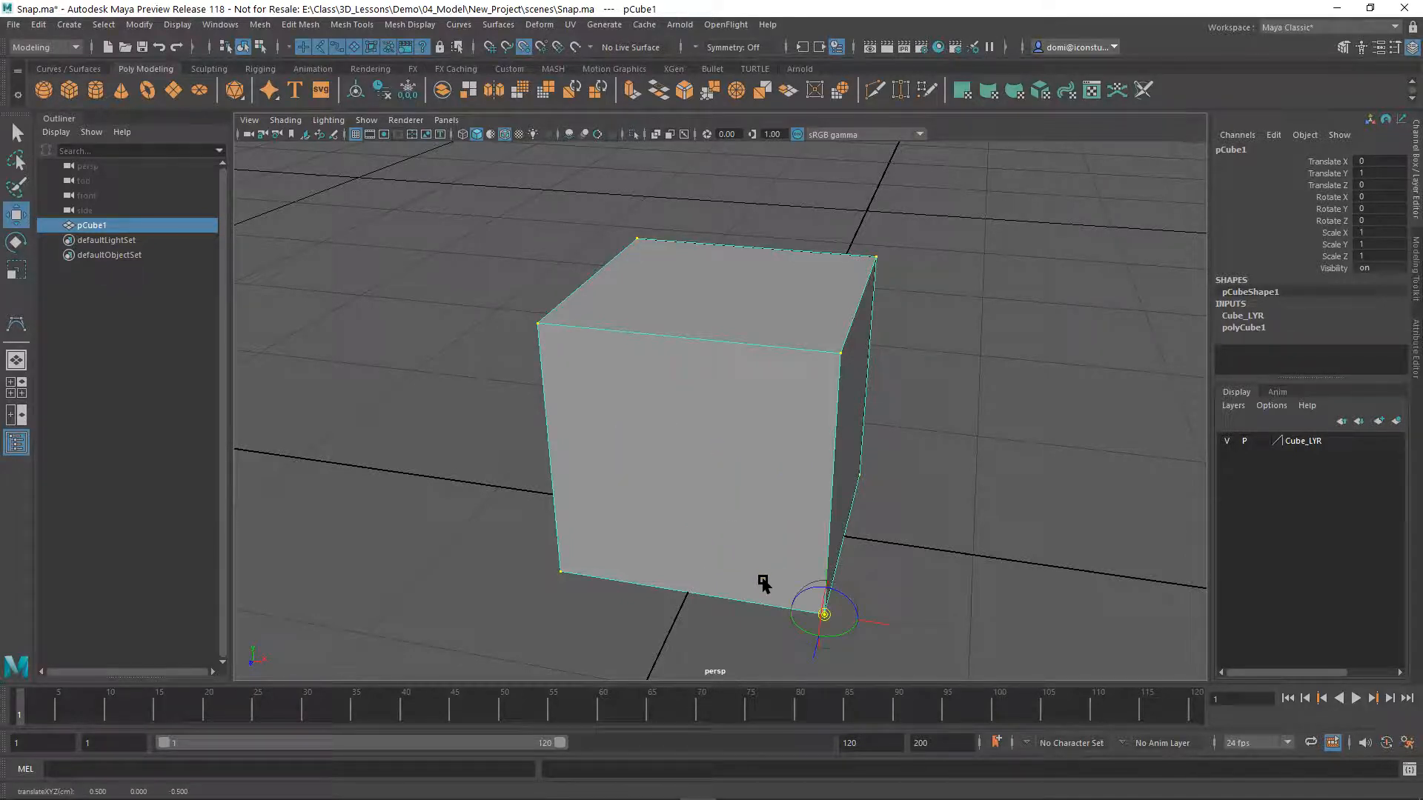
key("d")
left_click_drag(957, 458, 1055, 460, "alt")
left_click_drag(1051, 508, 1051, 457, "alt")
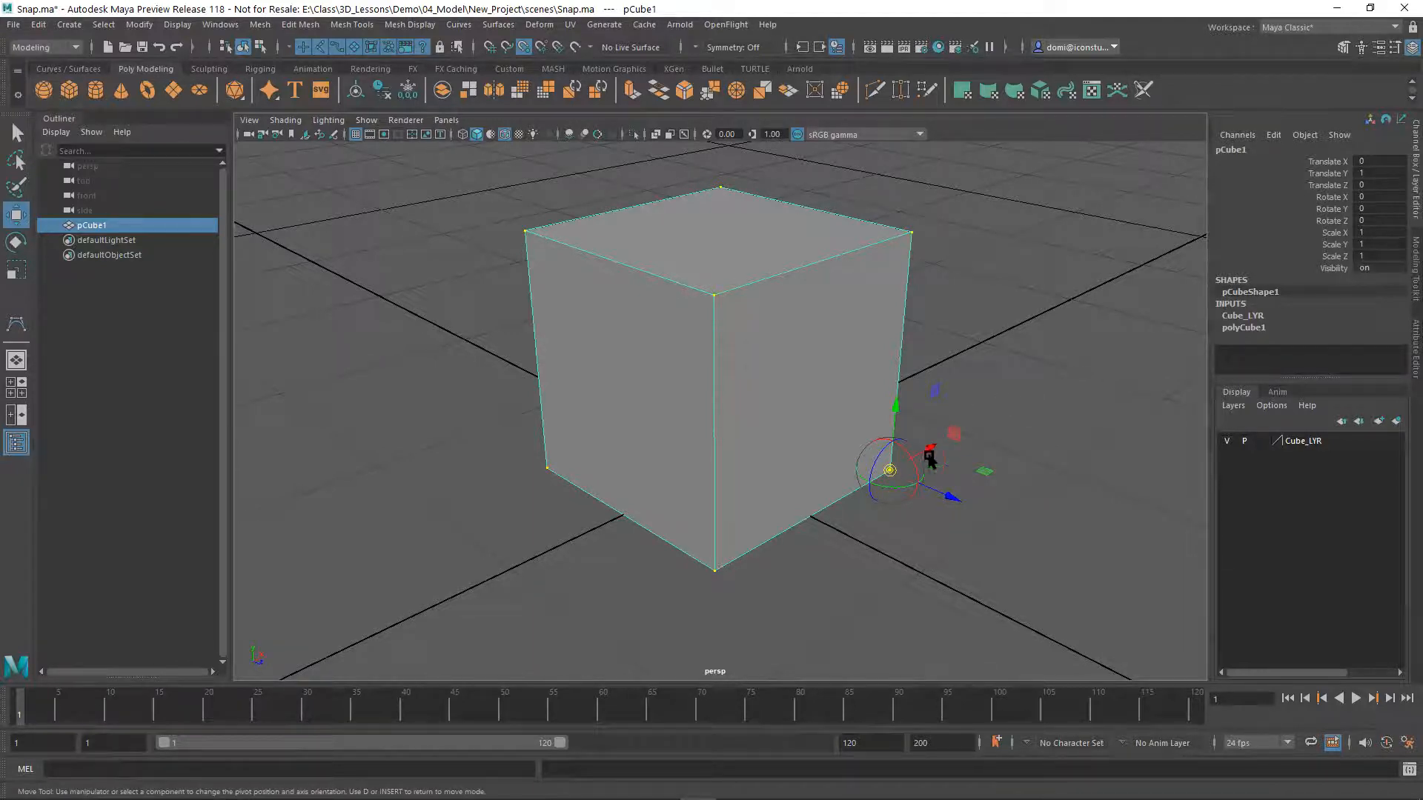
key("d")
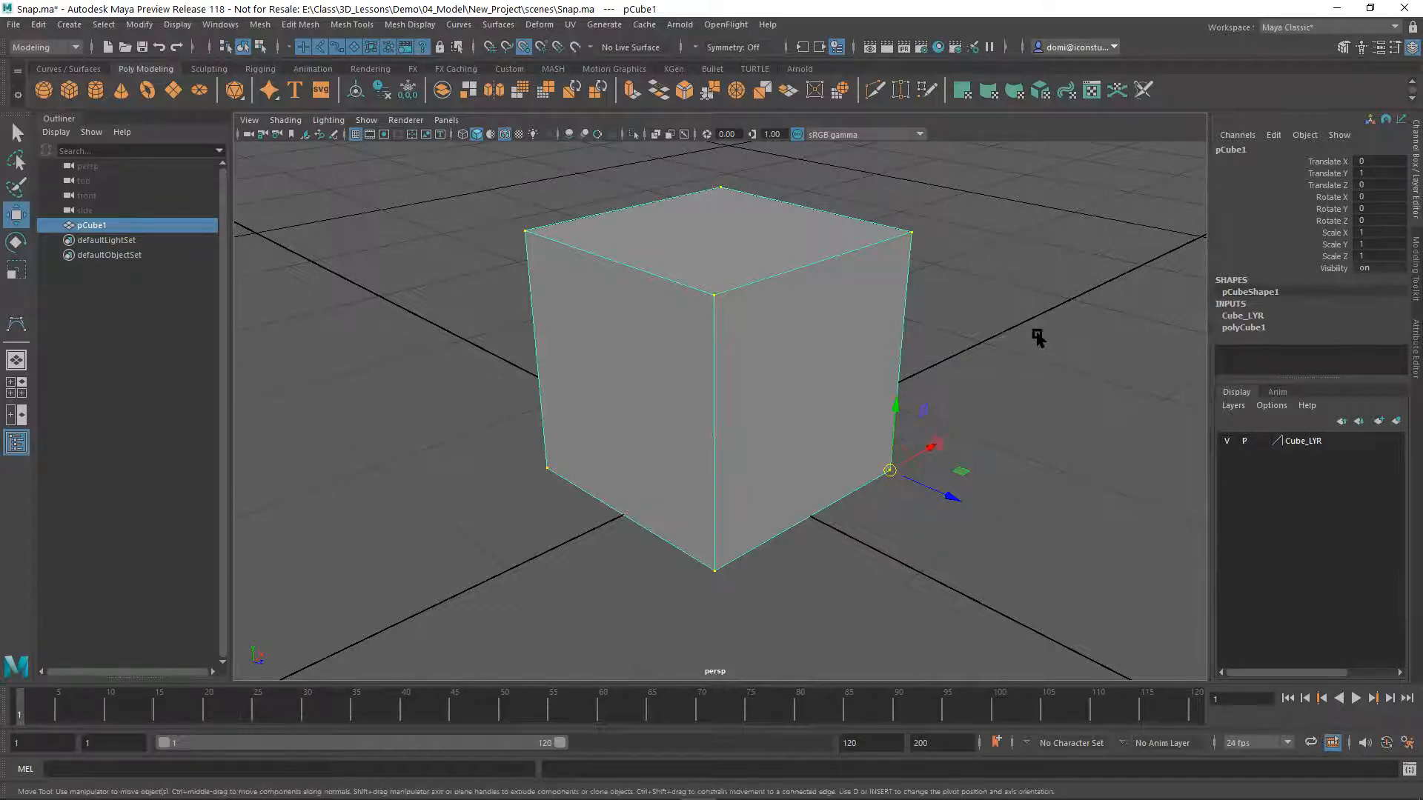
Turn on snapping to grids and snap the cube by its corner pivot to the grid origin
left_click_drag(1040, 370, 781, 393, "alt")
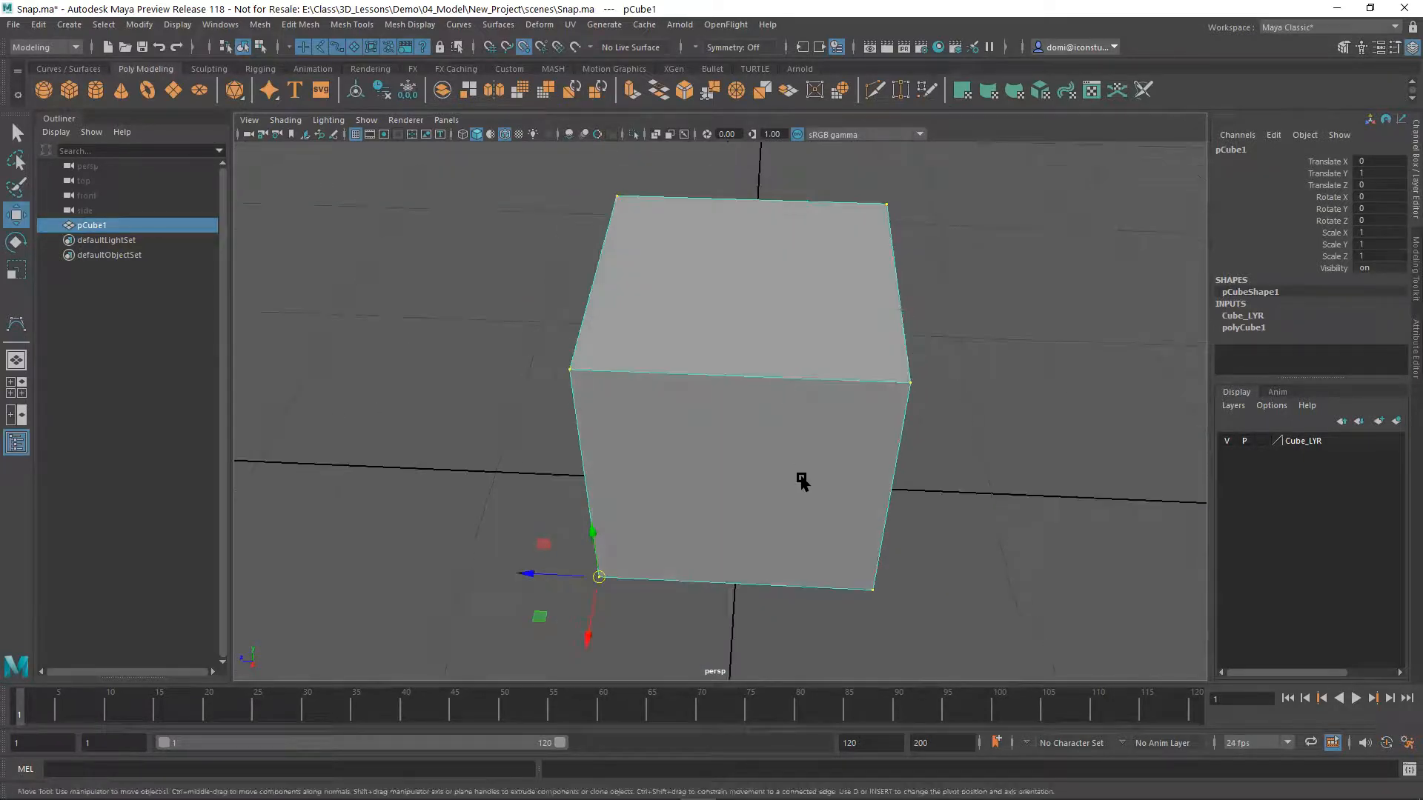
right_click_drag(766, 493, 843, 404, "alt")
middle_click_drag(867, 372, 860, 391, "alt")
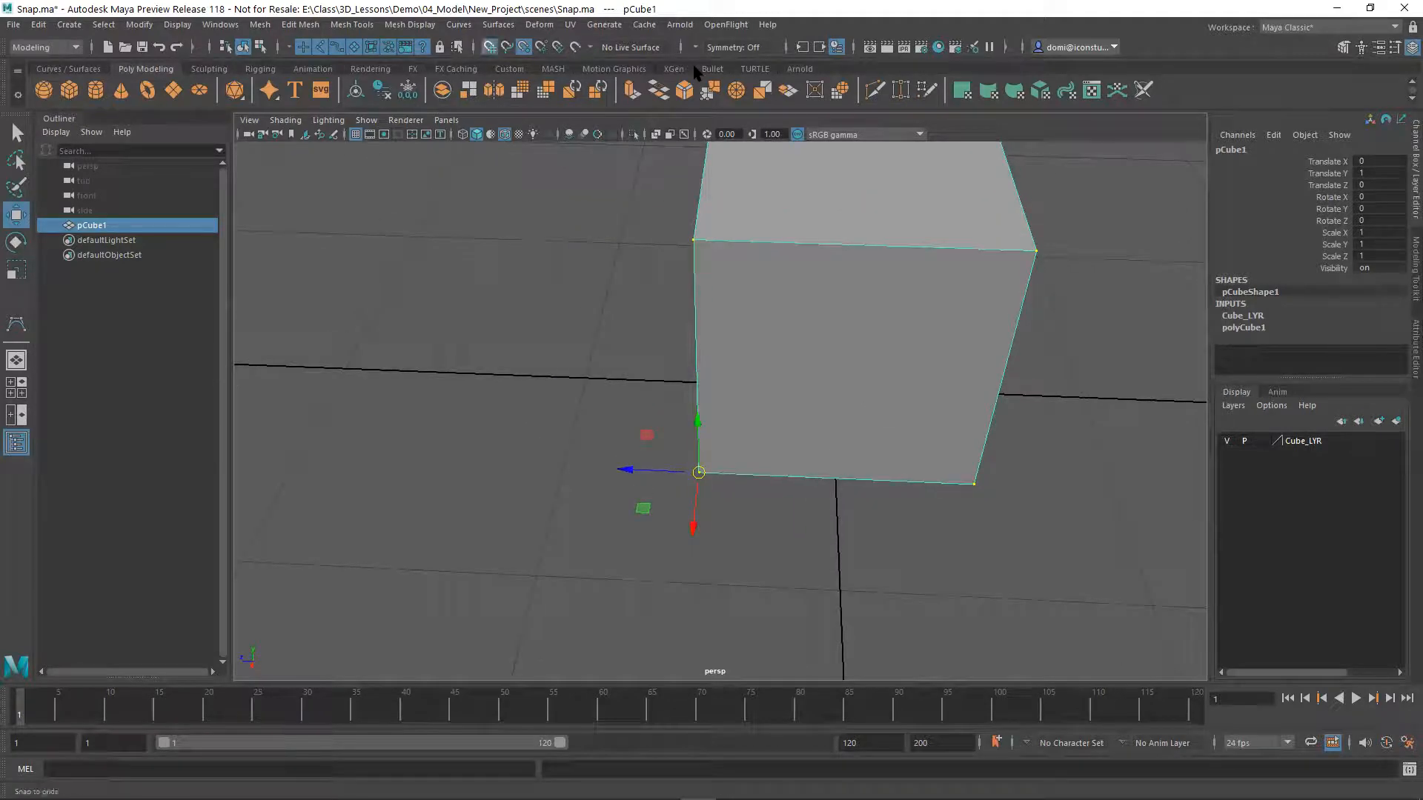
middle_click_drag(882, 492, 842, 546, "alt")
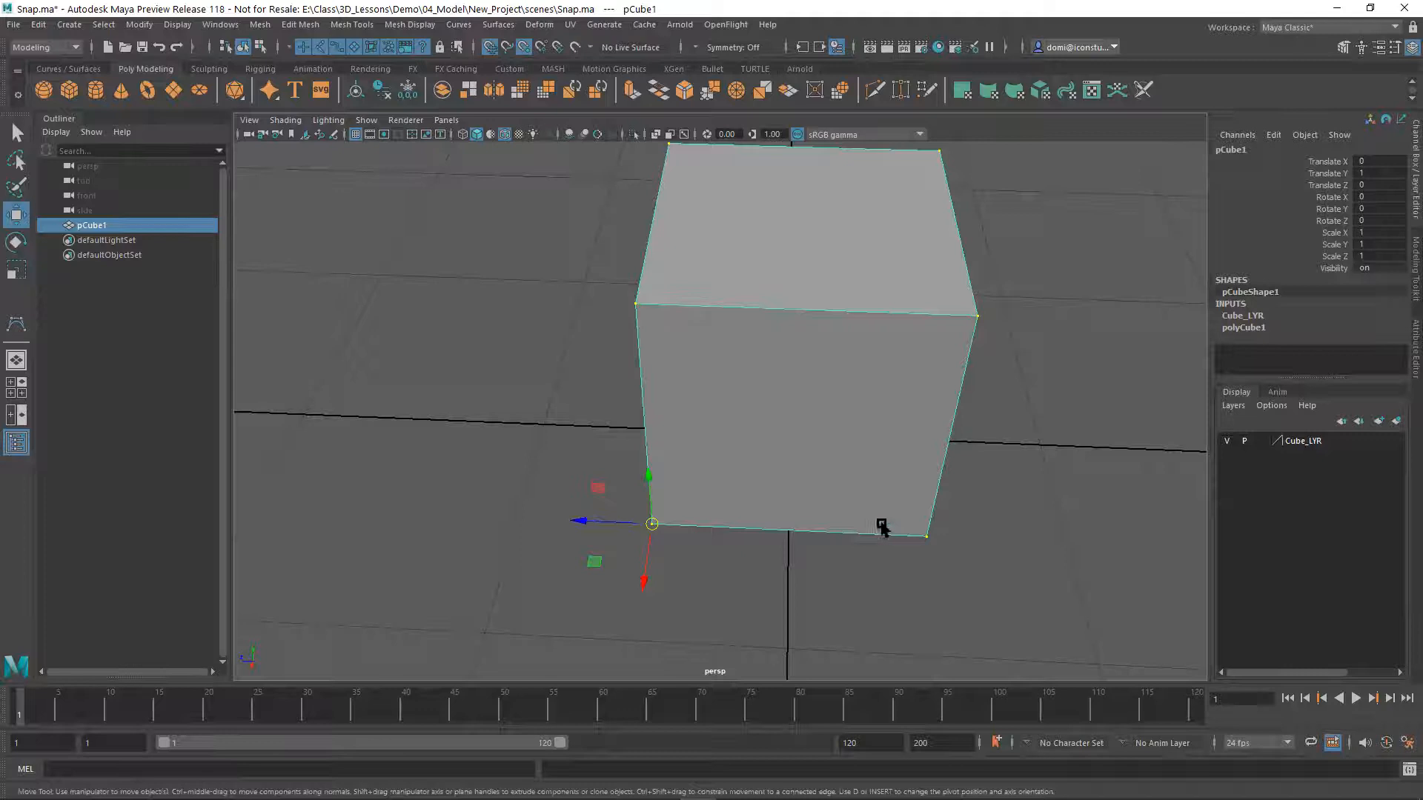
left_click_drag(653, 524, 676, 514)
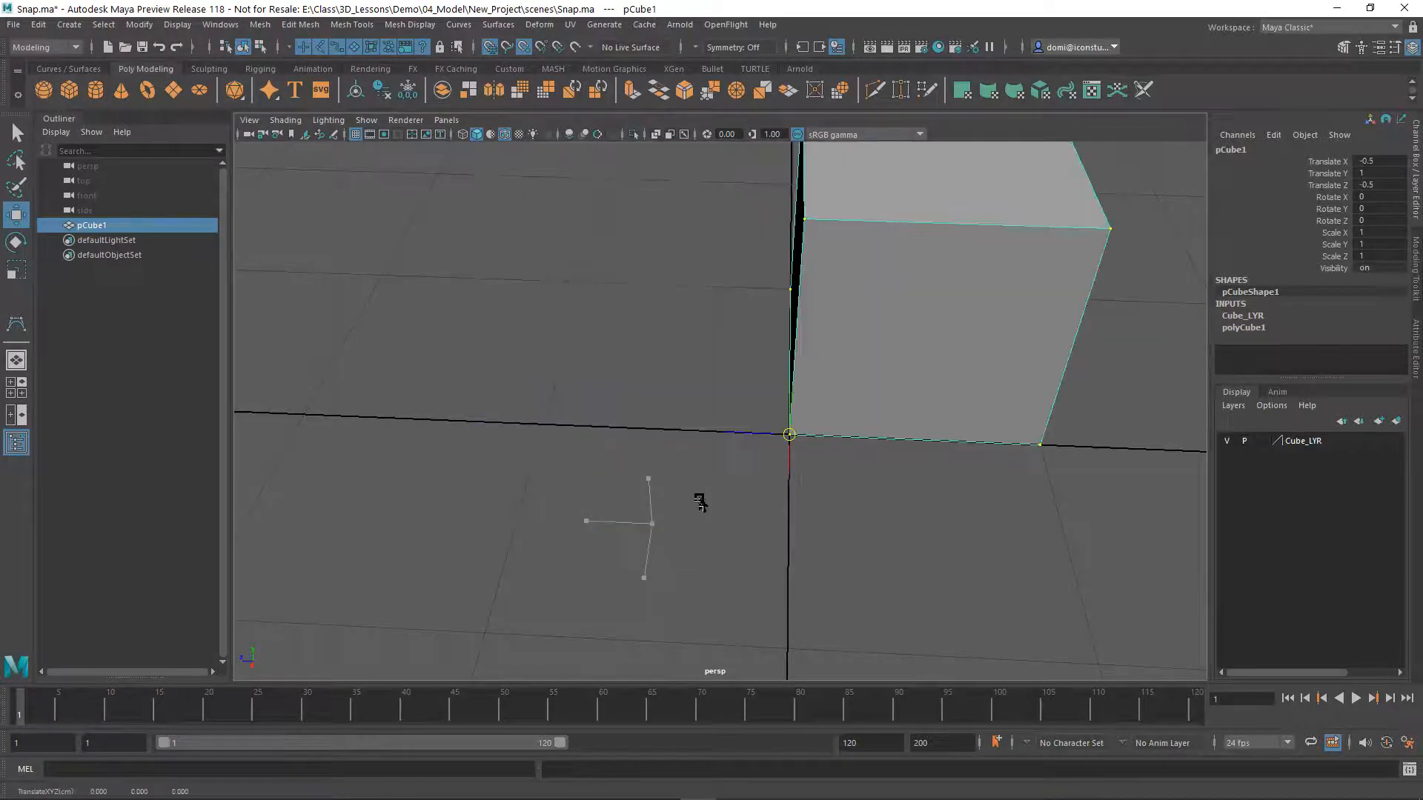
Deselect the cube, box-select it around its upper part and duplicate it in place
left_click_drag(763, 511, 822, 604, "alt")
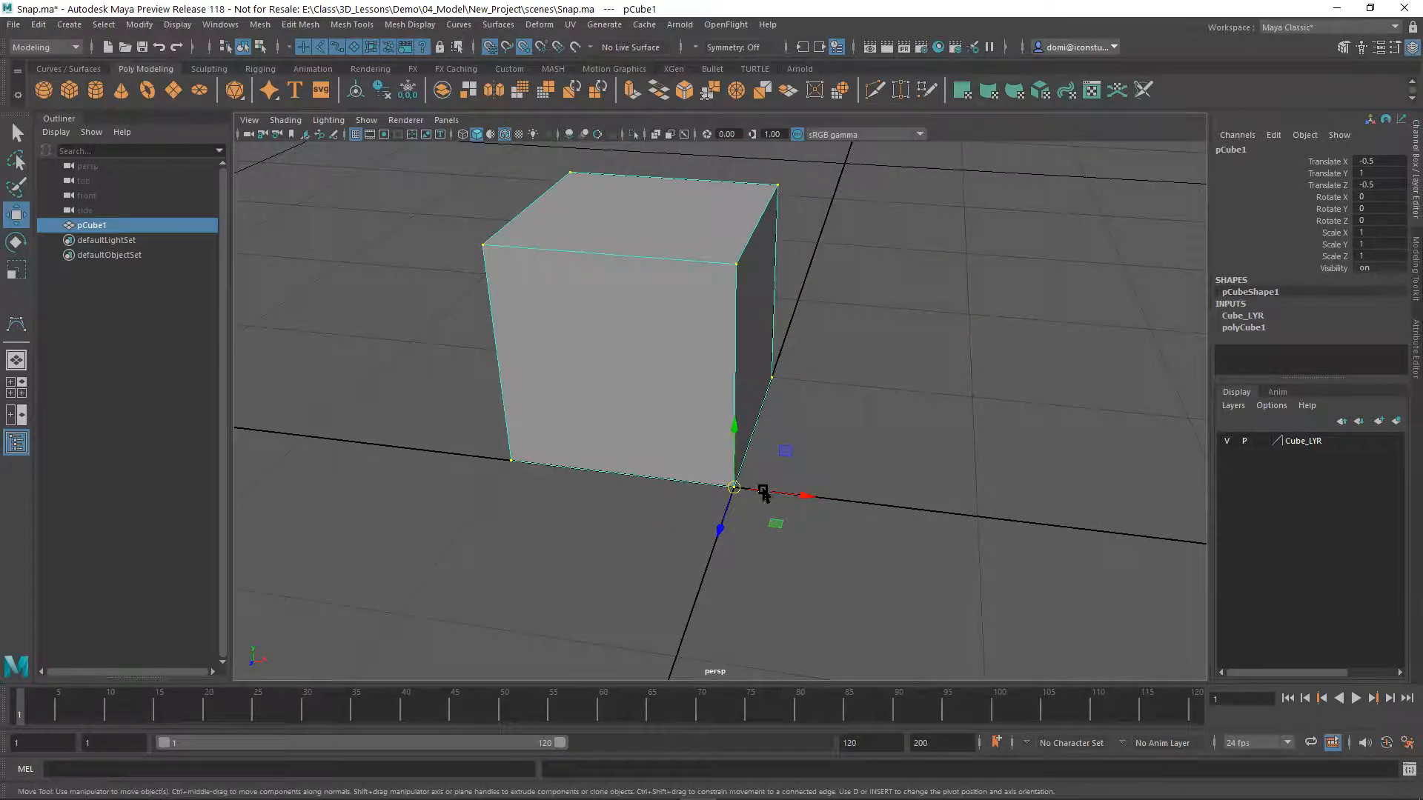
left_click_drag(778, 531, 708, 528, "alt")
scroll(708, 528, "down", 3)
scroll(708, 507, "down", 2)
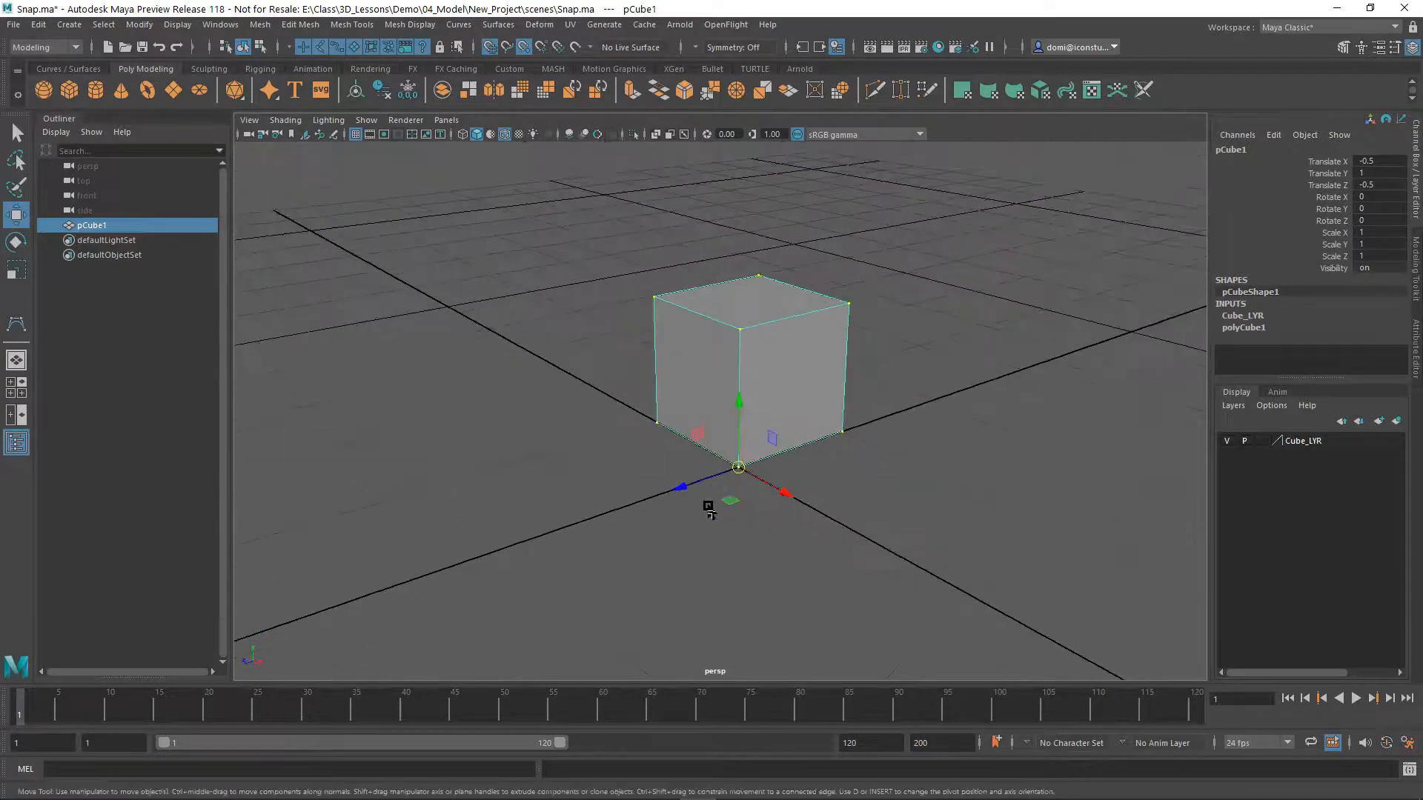
middle_click_drag(705, 511, 644, 560, "alt")
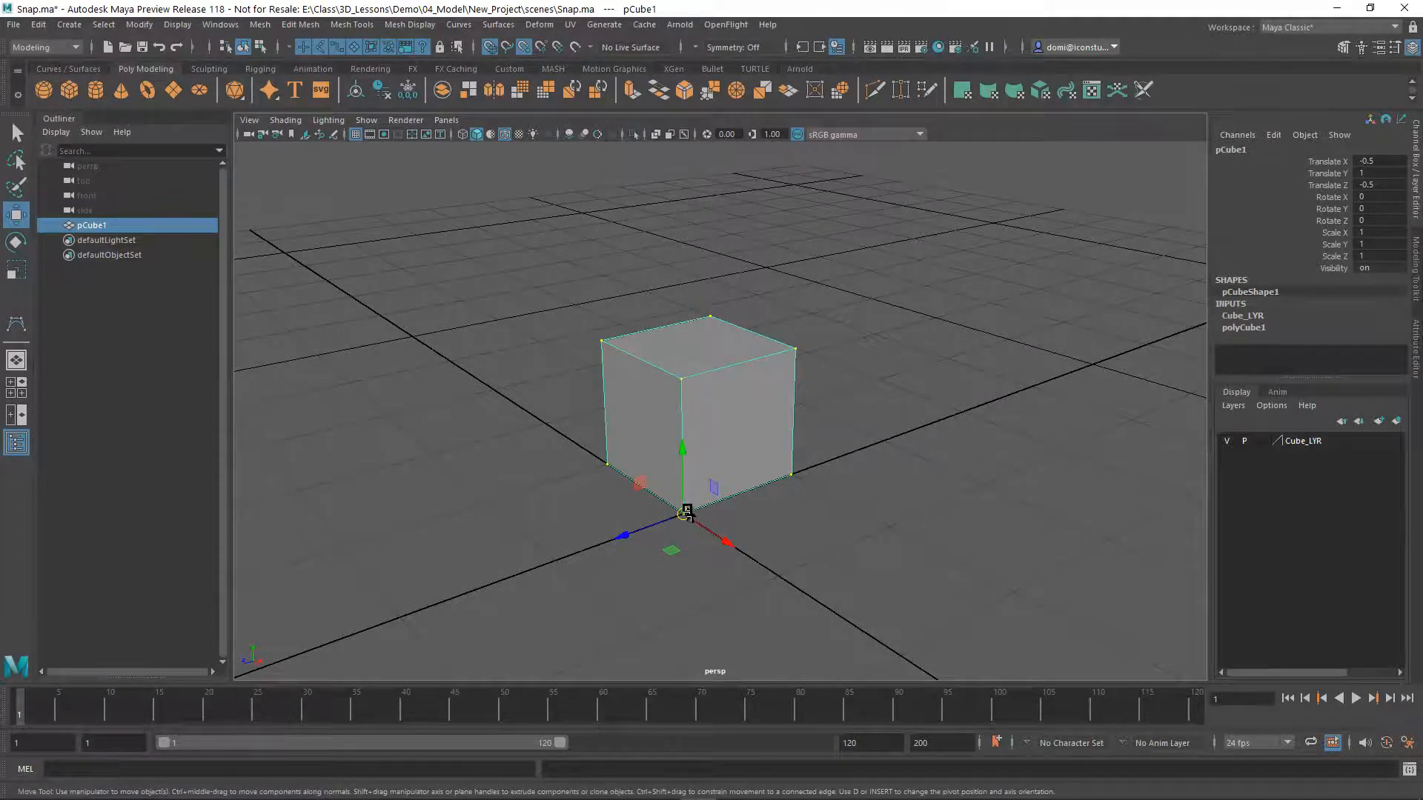
left_click(889, 341)
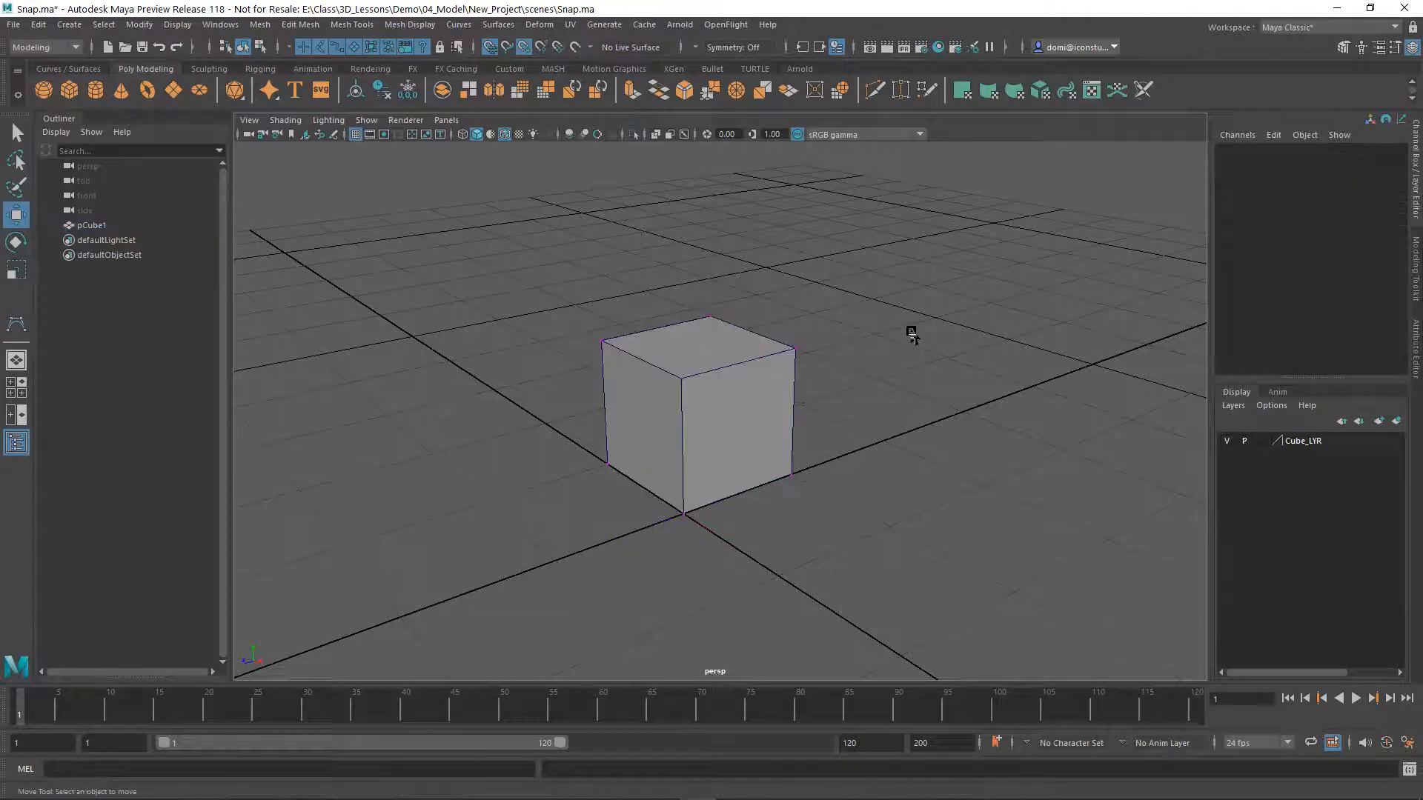
left_click_drag(568, 263, 854, 400)
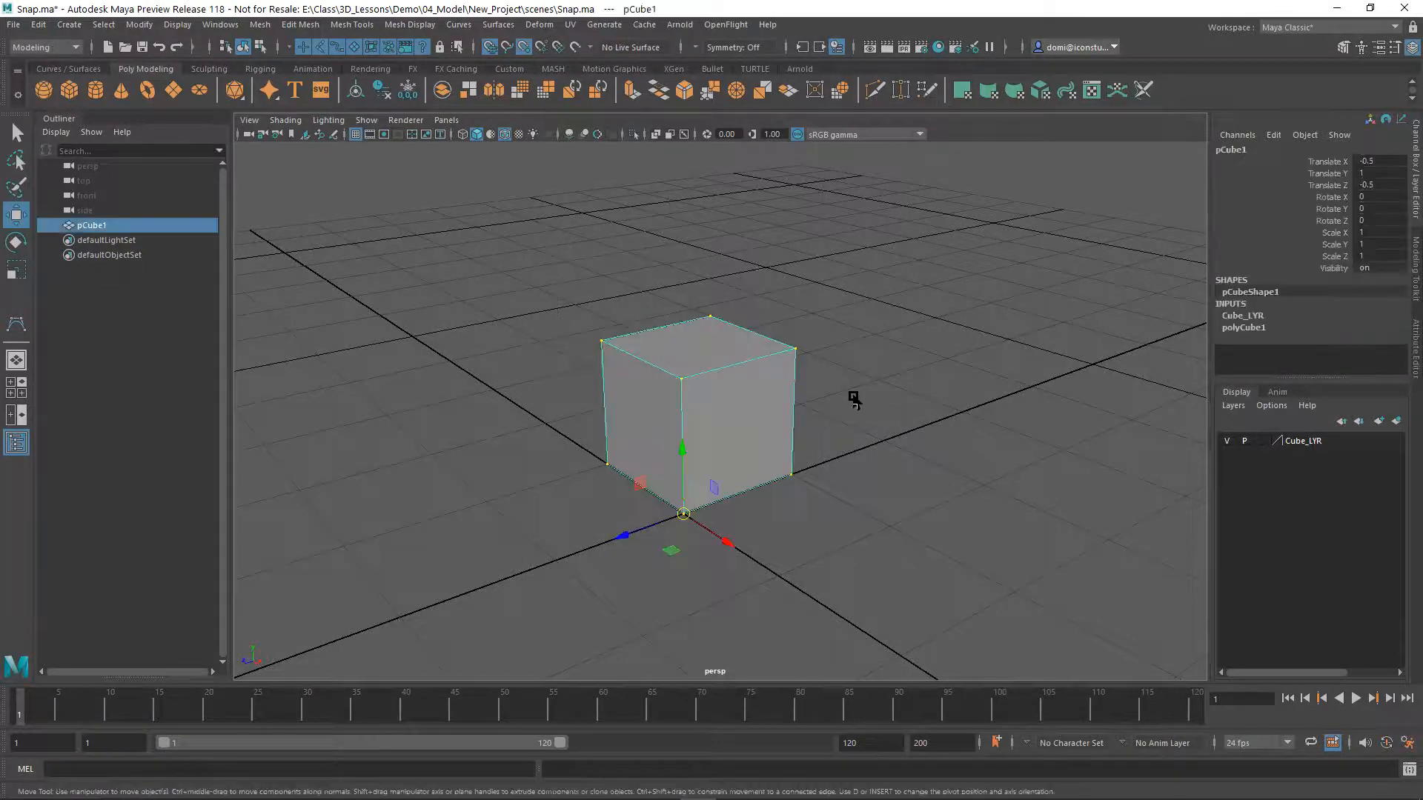
left_click(36, 24)
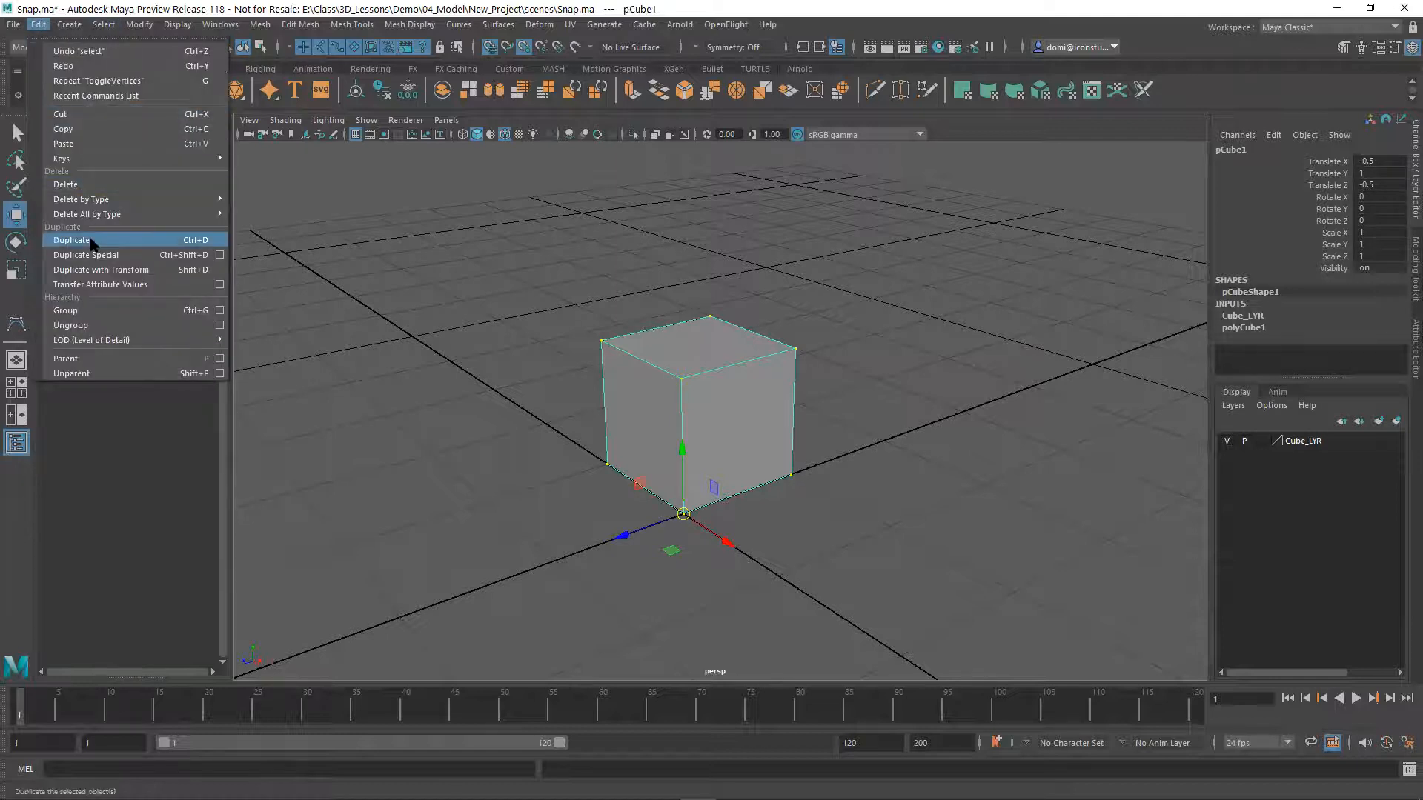
left_click(90, 240)
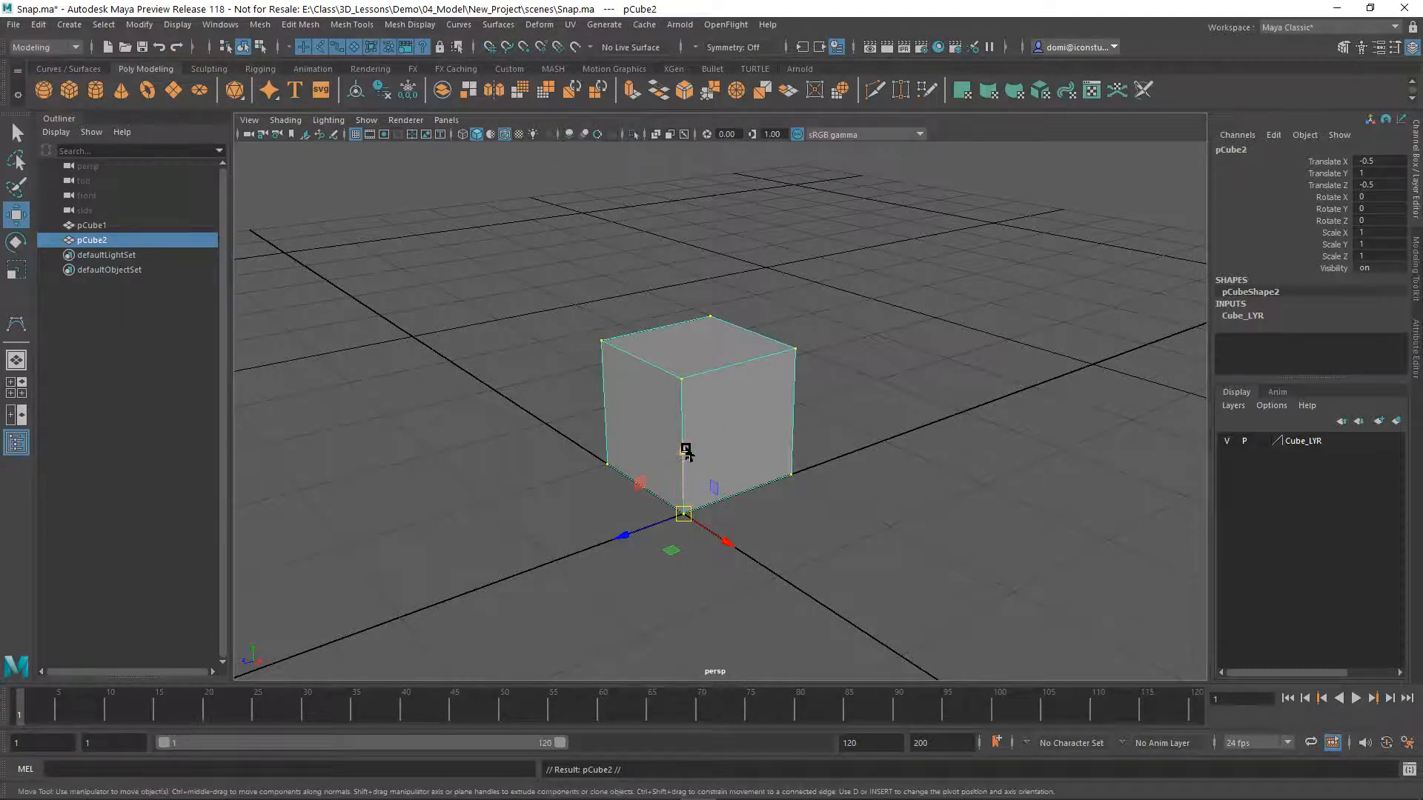
With snapping off, raise the duplicate above the original to a Translate Y of about 2.478, and select each cube in turn to compare their pivots
left_click_drag(686, 449, 724, 308)
left_click(941, 279)
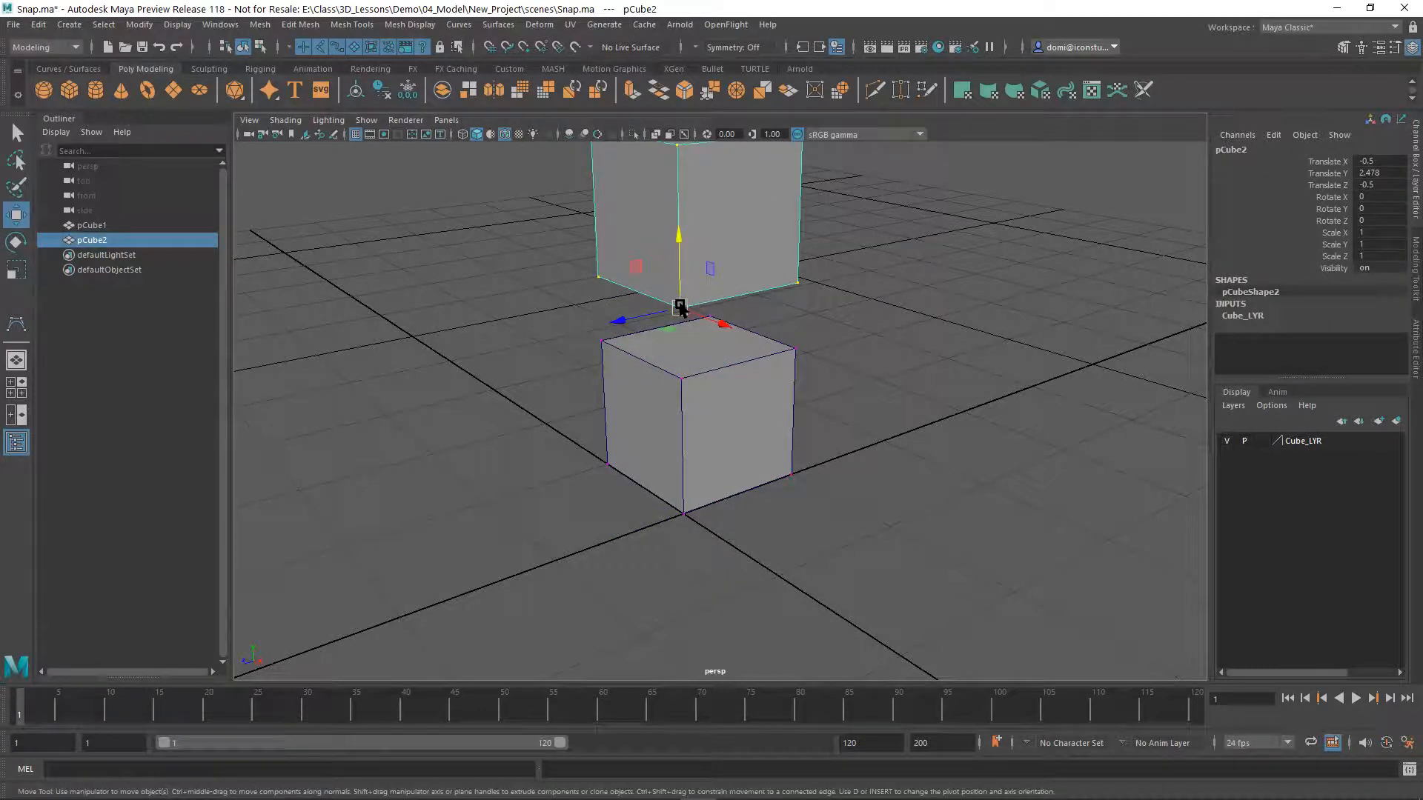
left_click(839, 319)
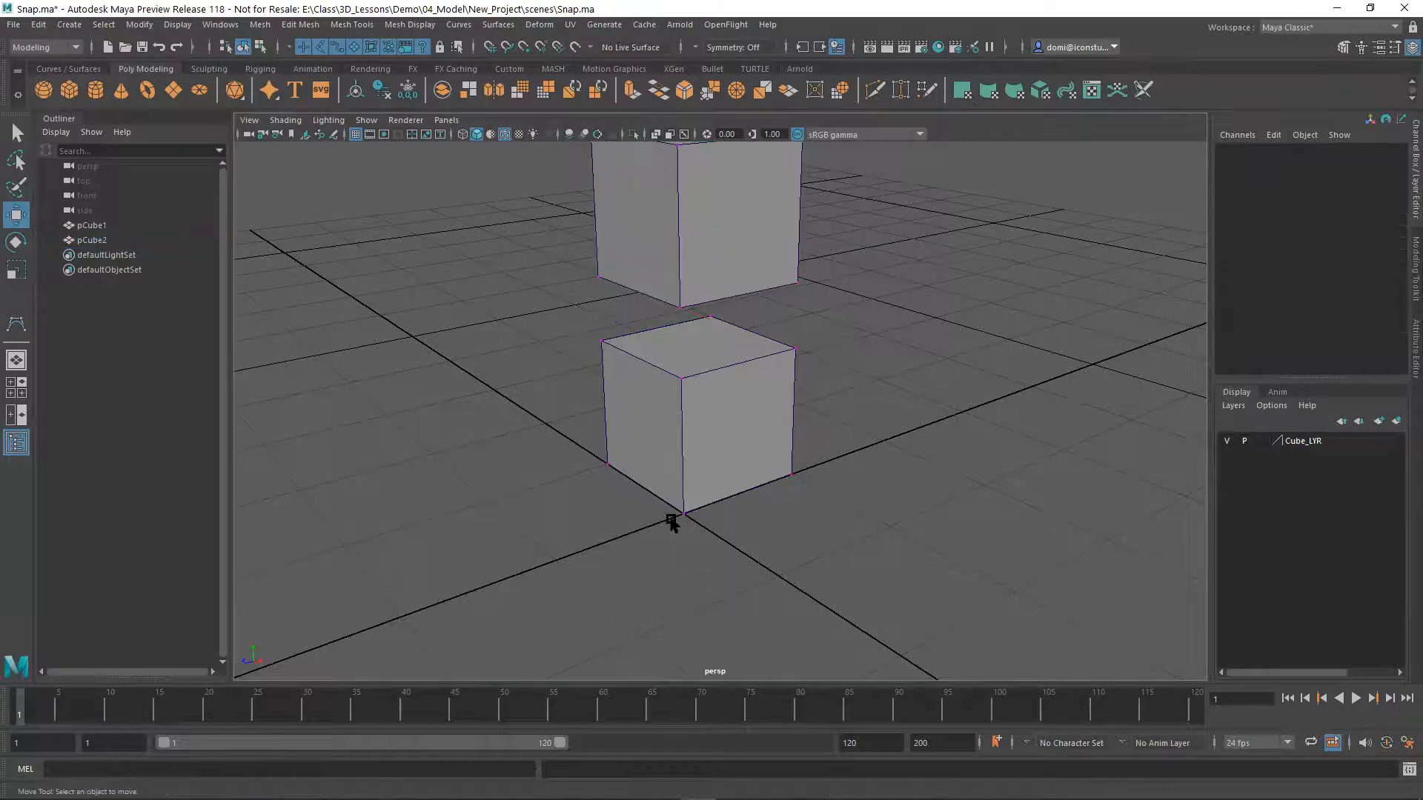
left_click(641, 455)
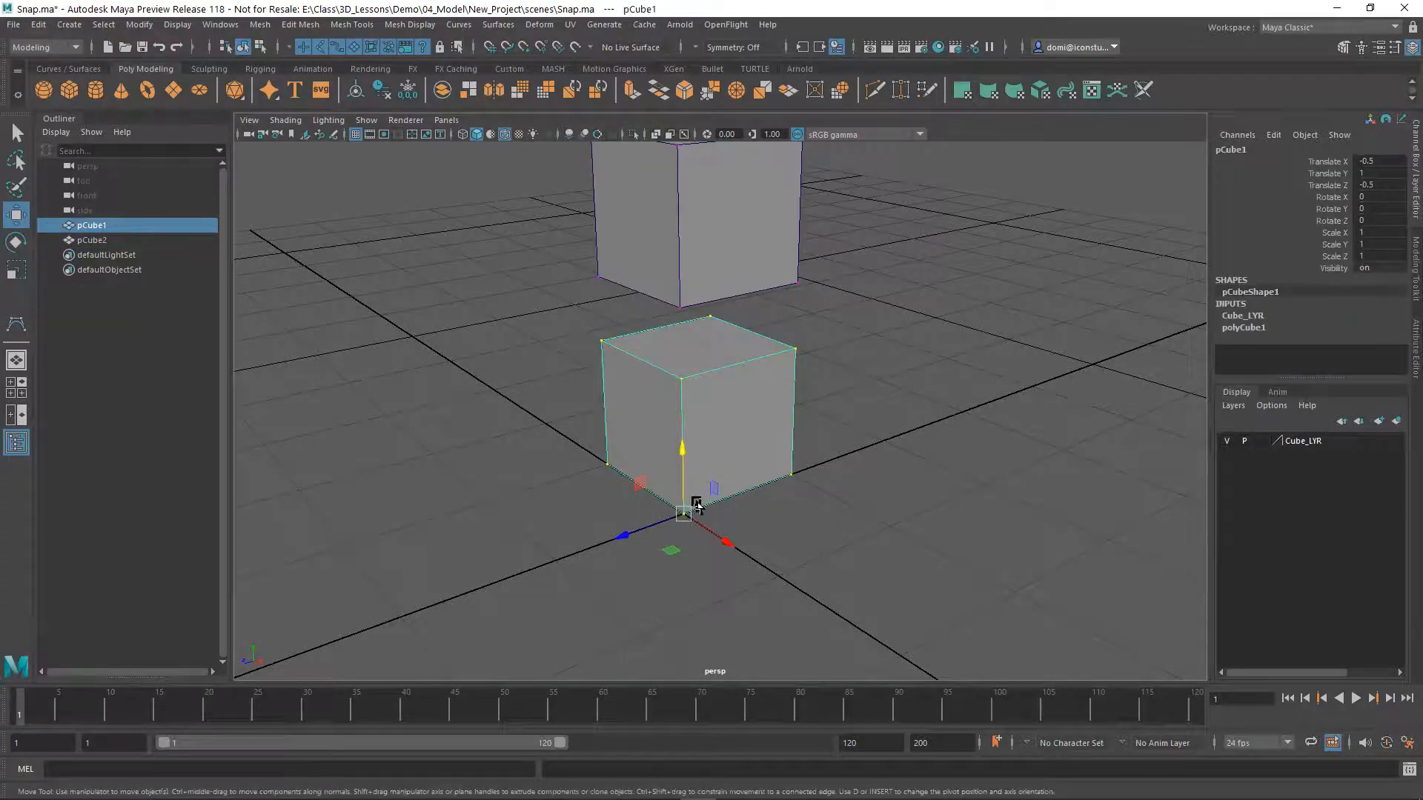
left_click(708, 246)
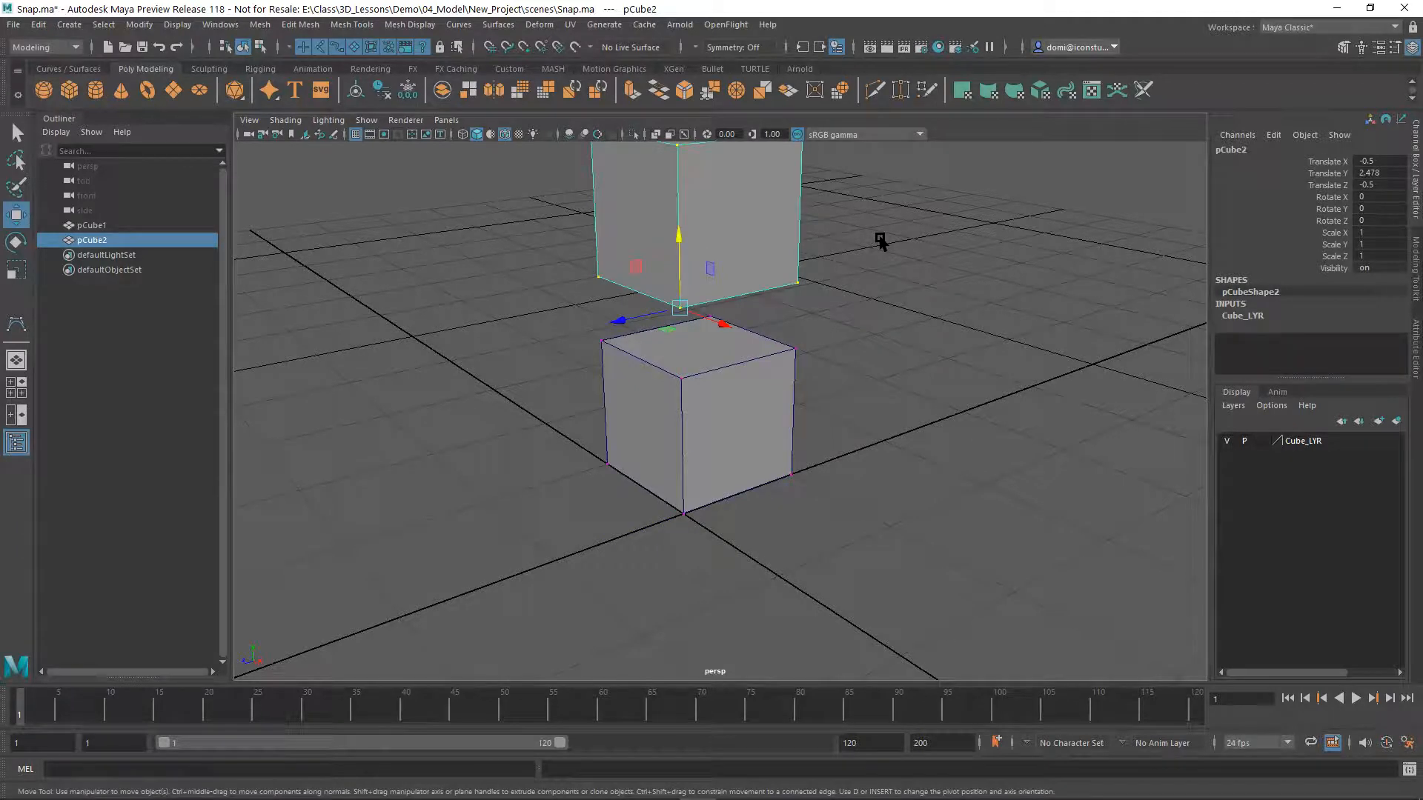
Turn on snapping to points, snap the duplicate's pivot to the original cube's matching upper corner at Translate Y 2, and clear the selection
key("v")
left_click(523, 47)
left_click_drag(676, 318, 683, 371)
mouse_move(839, 430)
left_mouse_down("alt")
mouse_move(994, 413)
mouse_move(857, 448)
mouse_move(772, 413)
mouse_move(734, 369)
mouse_move(870, 432)
mouse_move(813, 438)
mouse_move(845, 423)
mouse_move(805, 437)
mouse_move(772, 422)
mouse_move(791, 400)
mouse_move(852, 391)
mouse_move(843, 432)
left_mouse_up("alt")
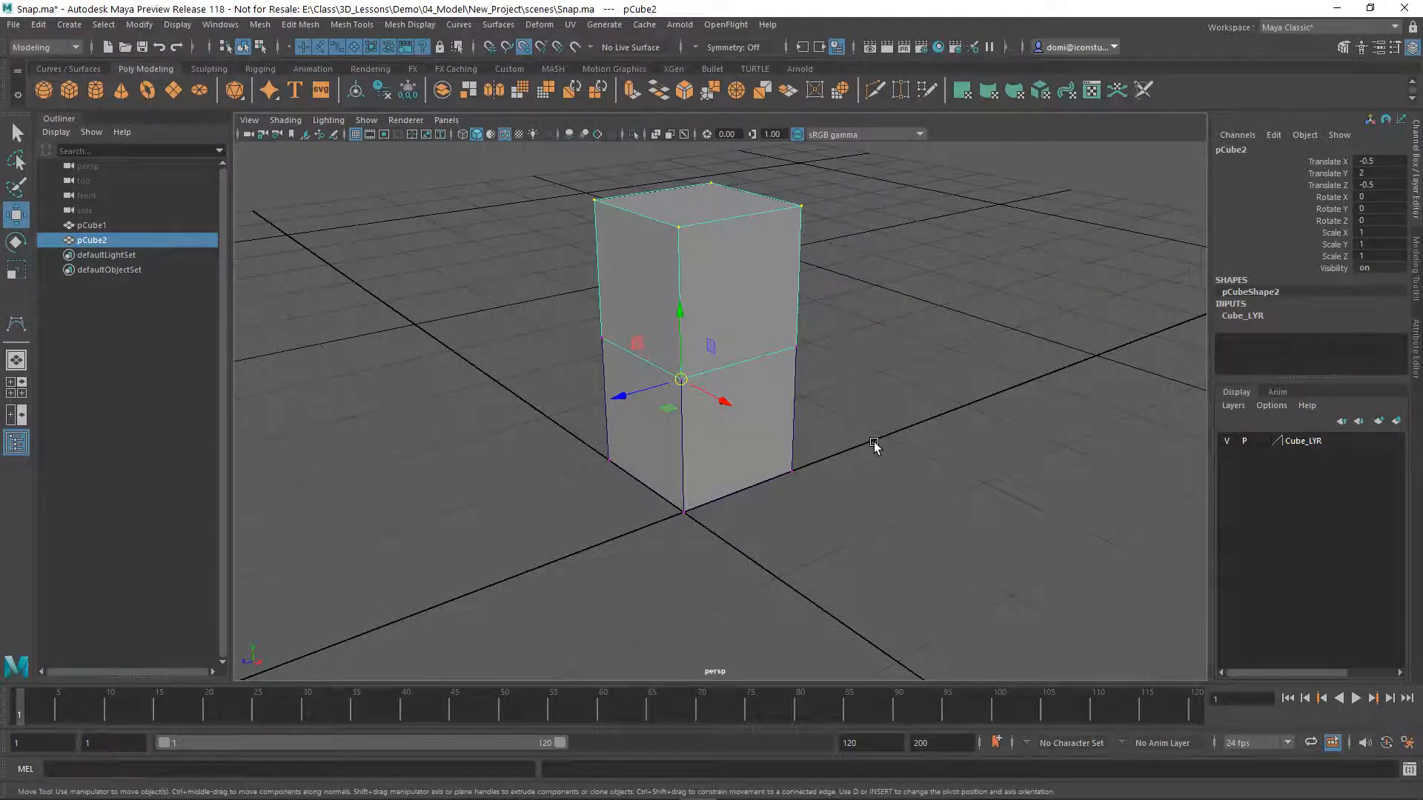
left_click(901, 343)
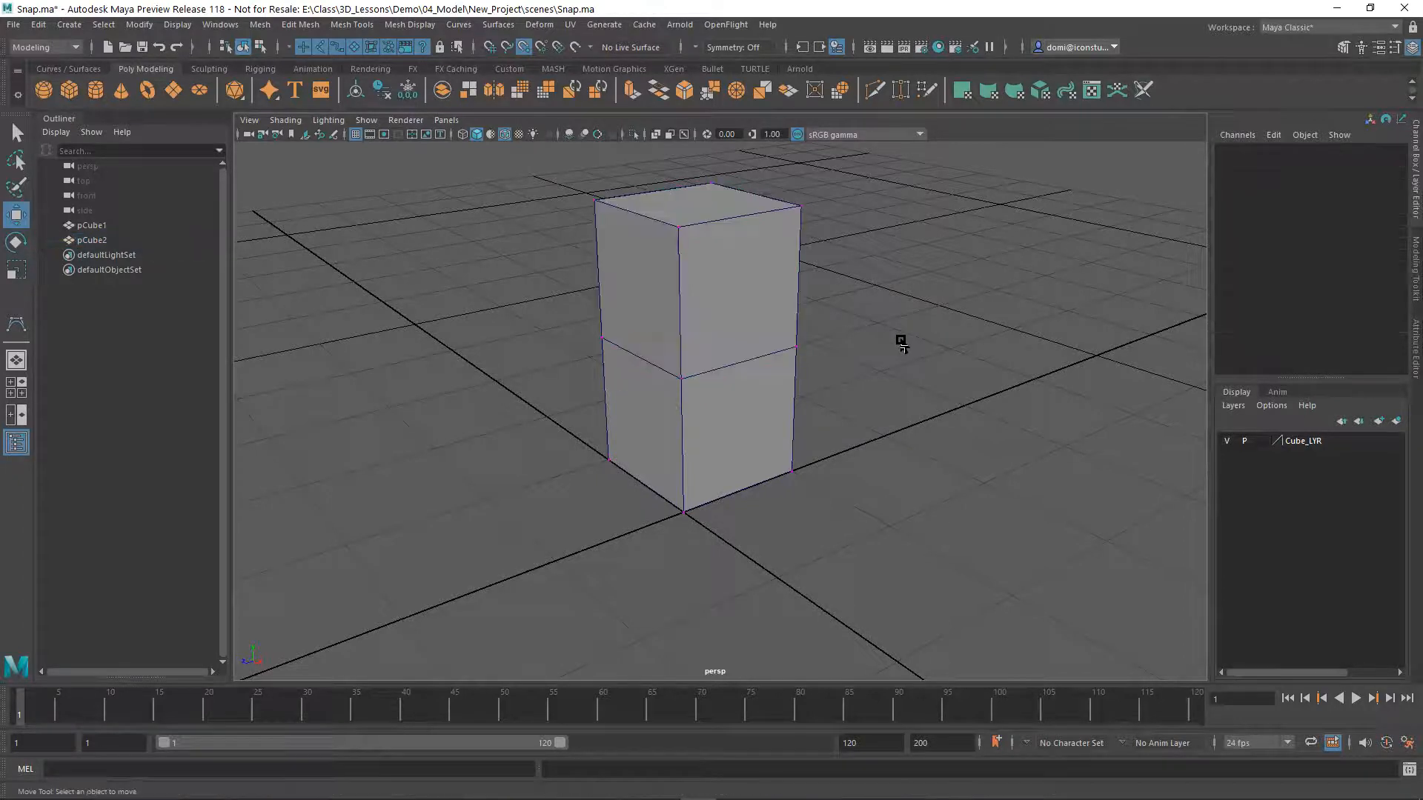